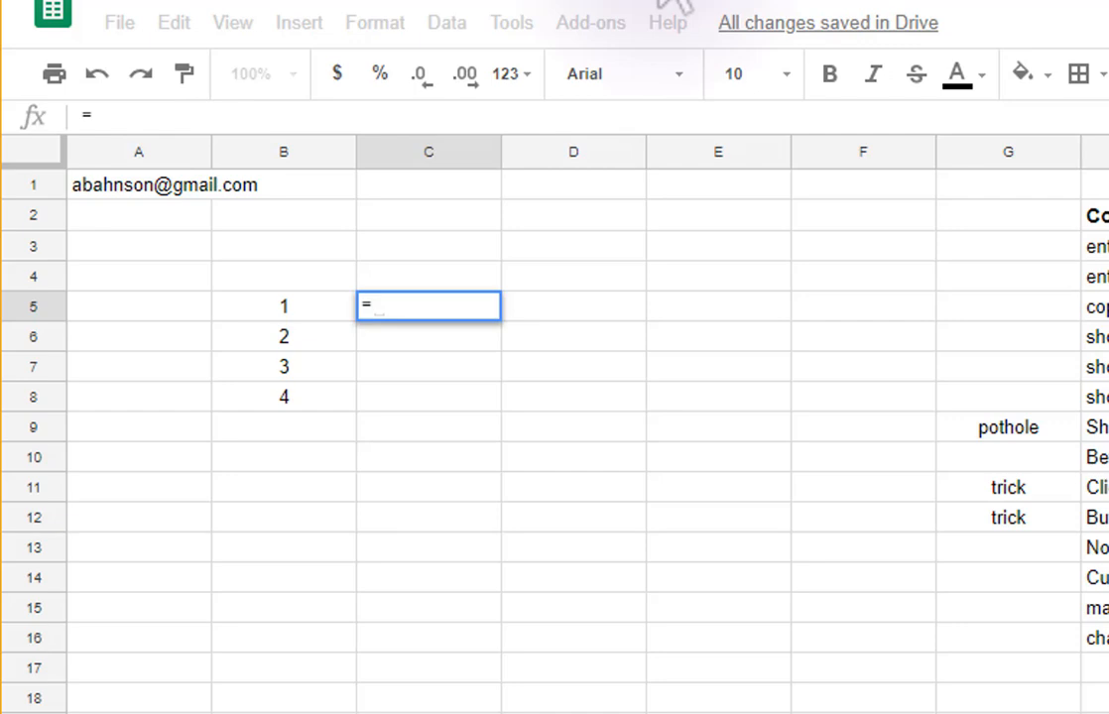
Step: Try pointing the formula being entered in C5 at various single cells, including D7 and B5
key("Left")
key("Right")
key("Right")
key("Up")
key("Up")
key("Up")
key("Down")
key("Down")
key("Down")
key("Down")
key("Down")
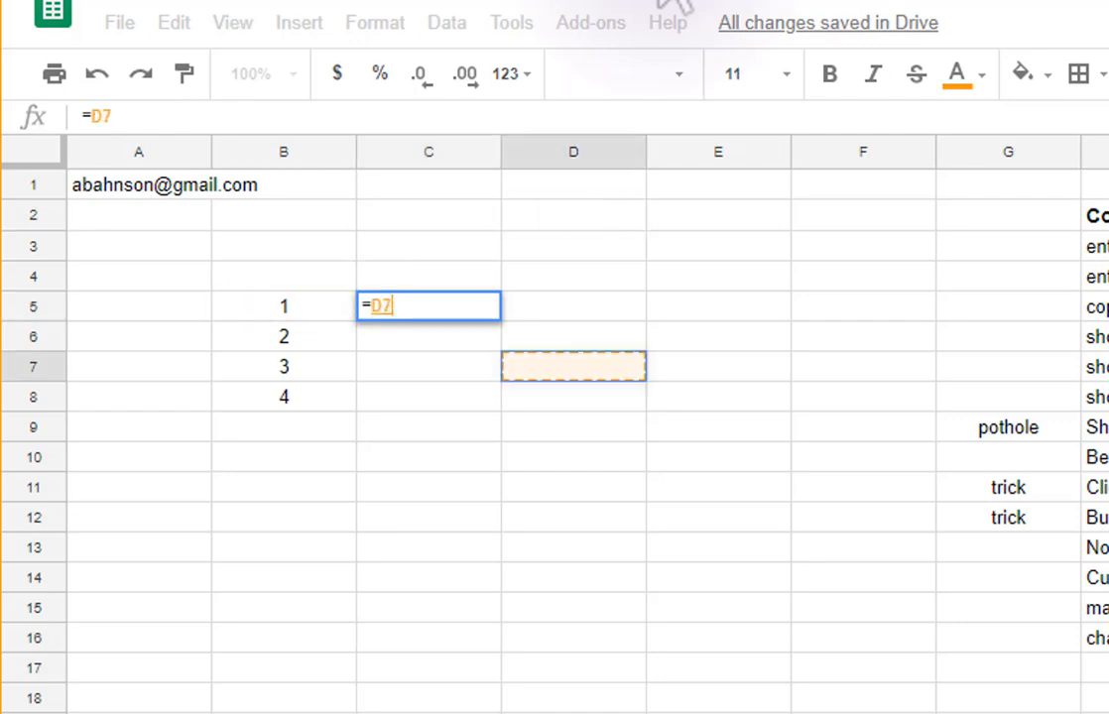
key("Left")
key("Left")
key("Left")
key("Down")
key("Right")
key("Up")
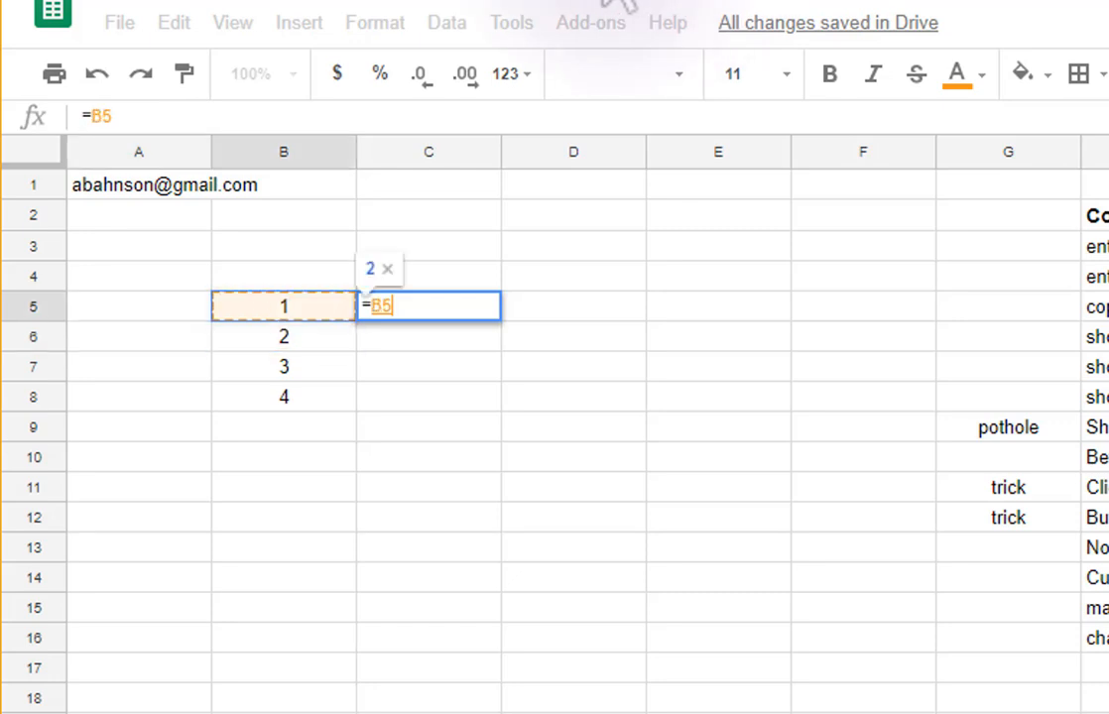
Step: Try referencing all of column C and all of row 5 in the C5 formula, and clear the reference
left_click(429, 152)
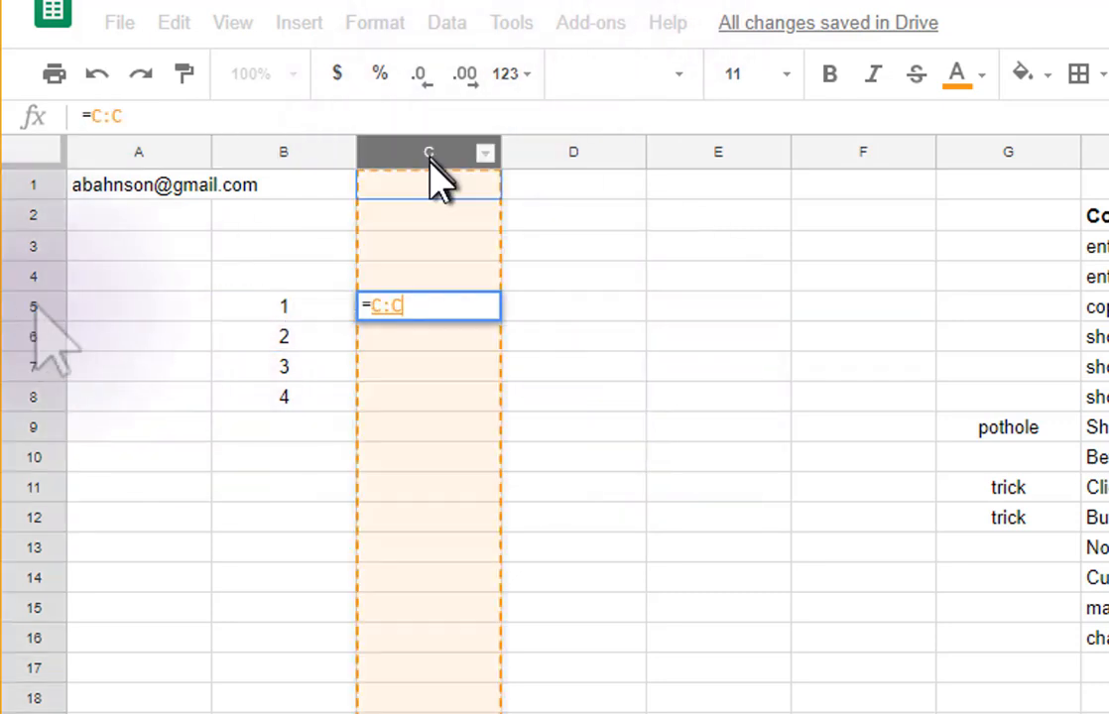
left_click(34, 307)
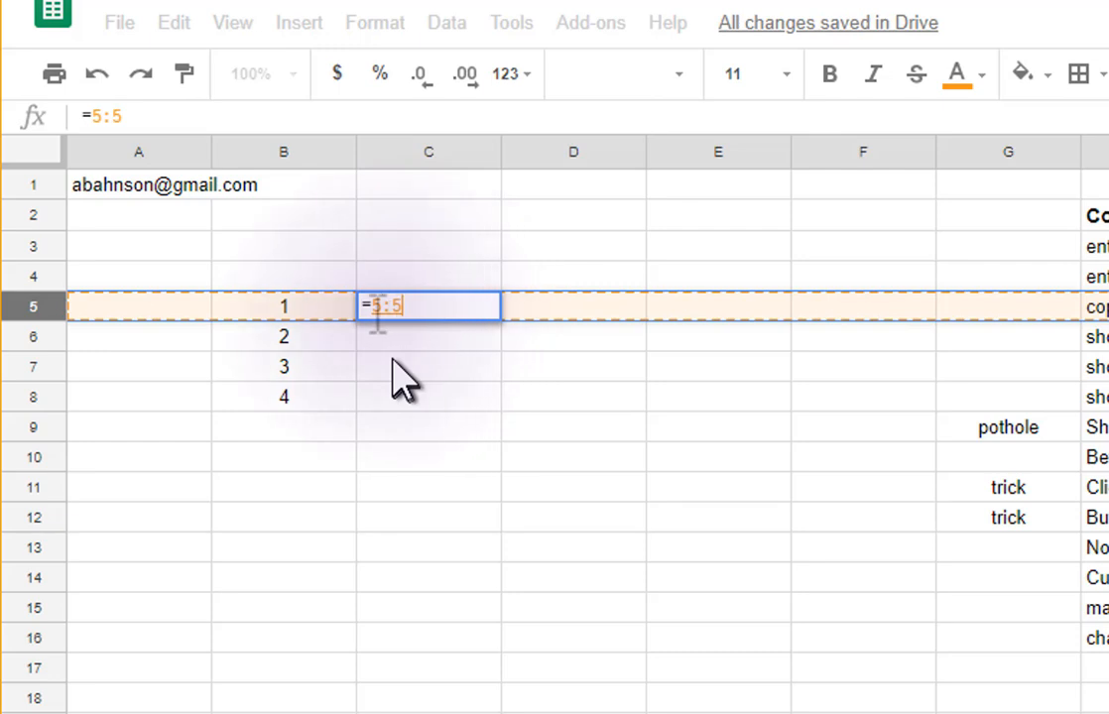
double_click(377, 323)
key("BackSpace")
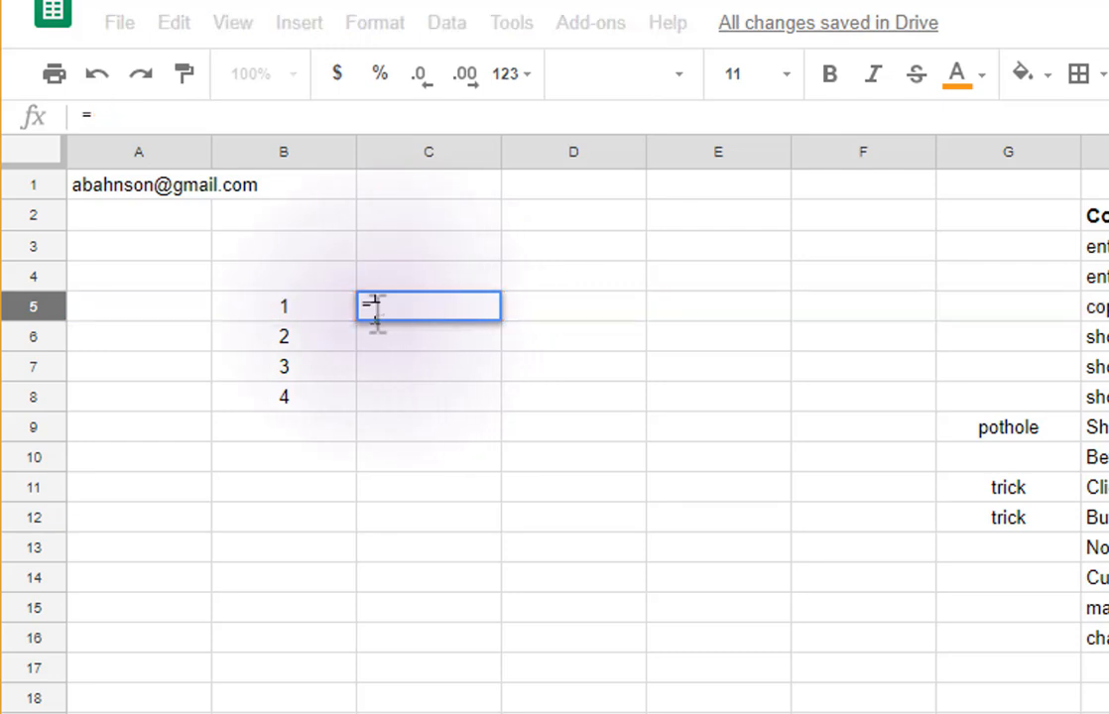
Step: Complete the formula in C5 as a reference to B6 (=B6)
key("Left")
key("Down")
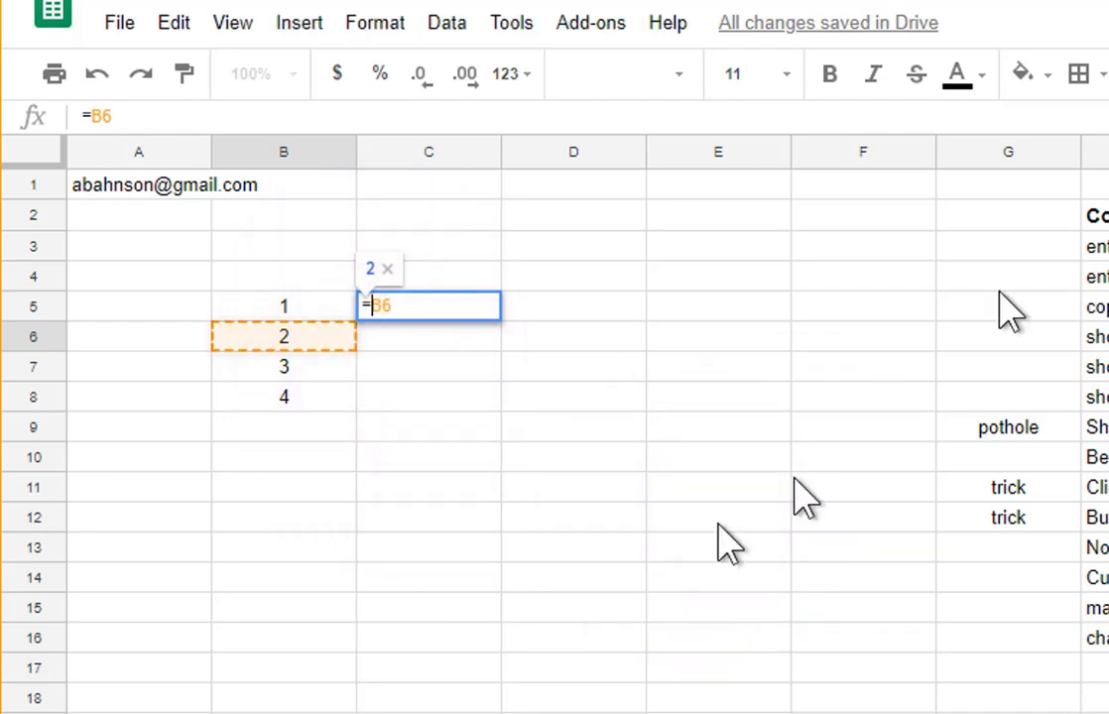
key("Return")
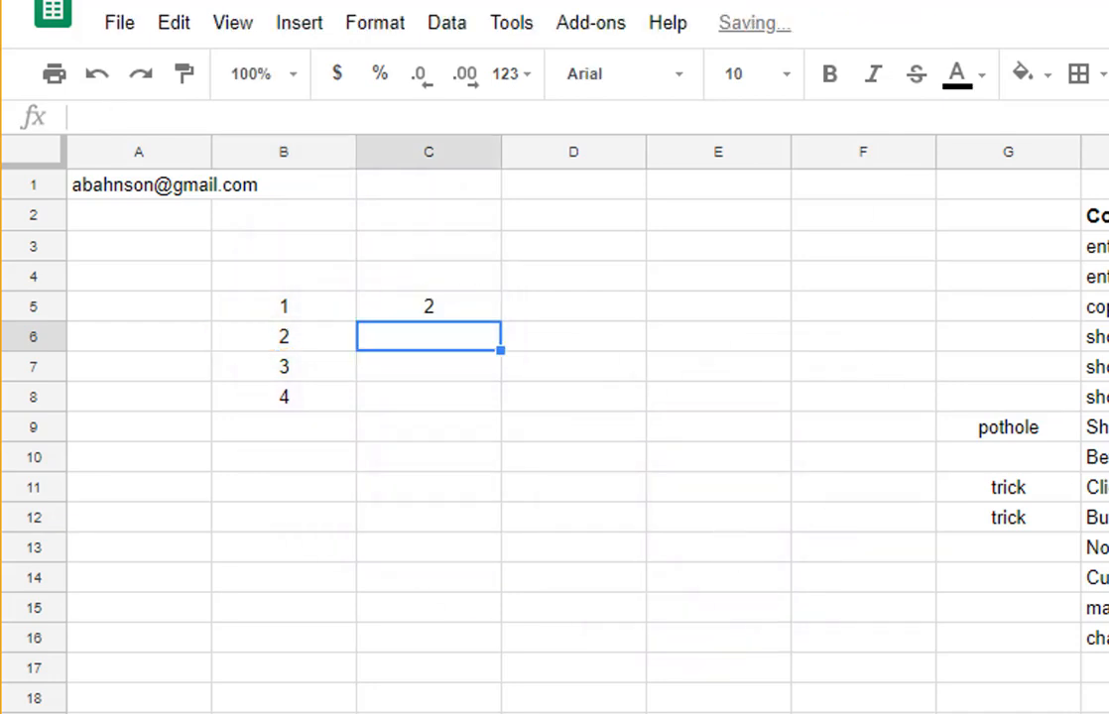
Step: Copy the formula cell C5
key("Left")
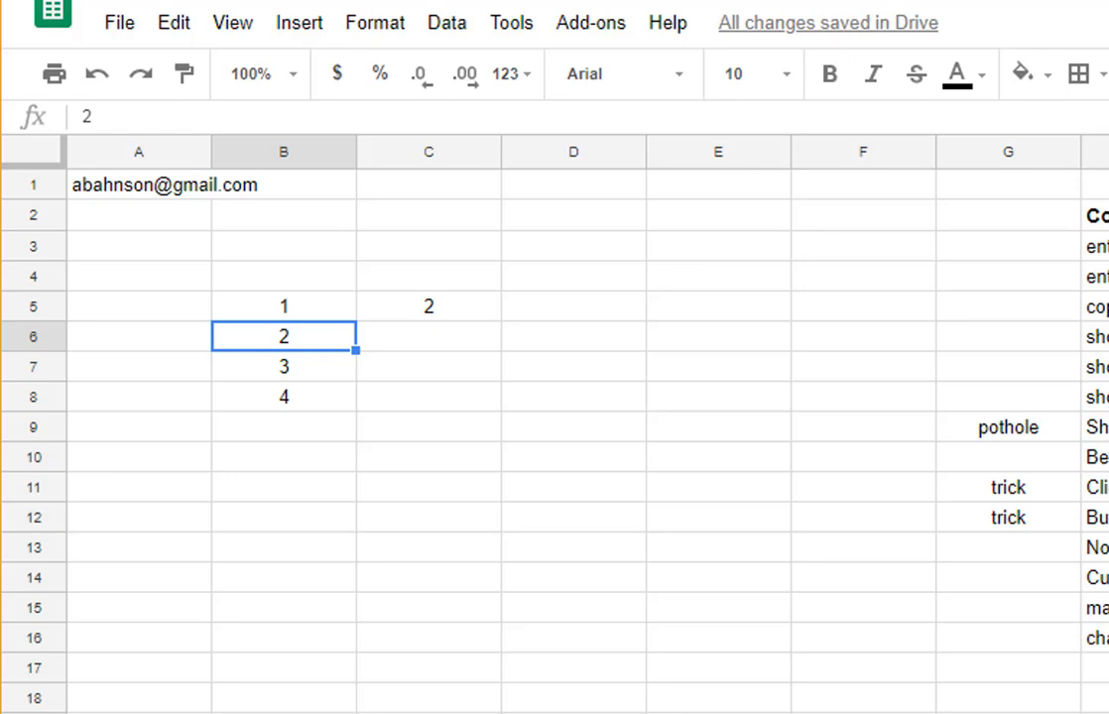
key("Up")
key("Right")
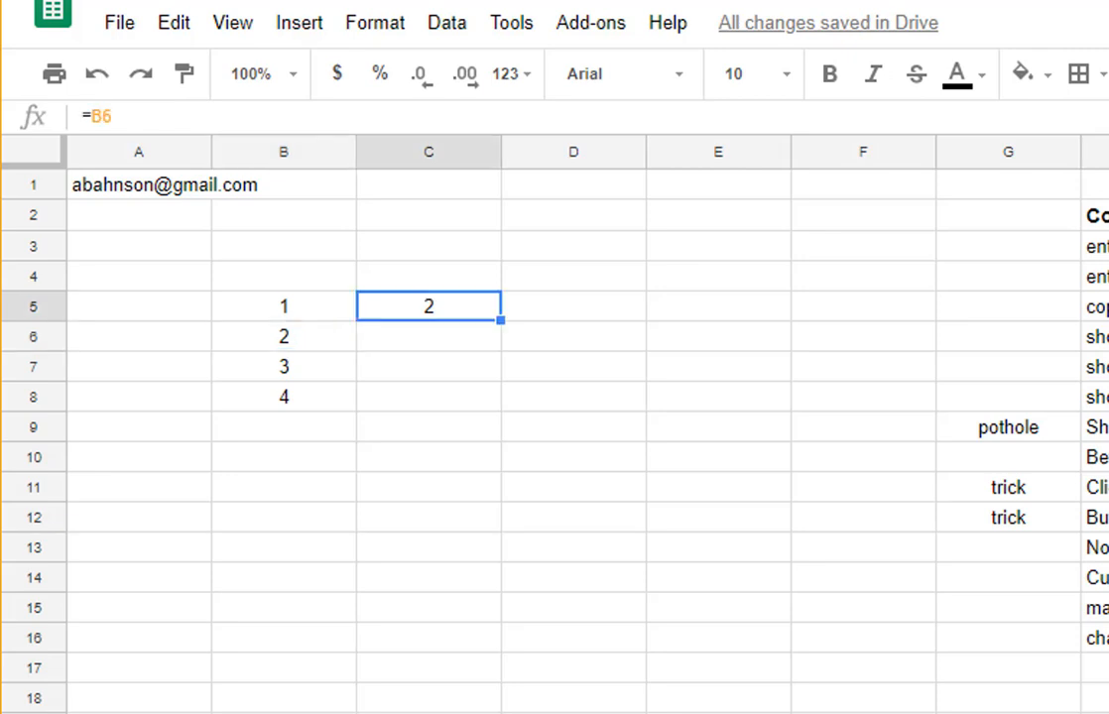
key("ctrl+c")
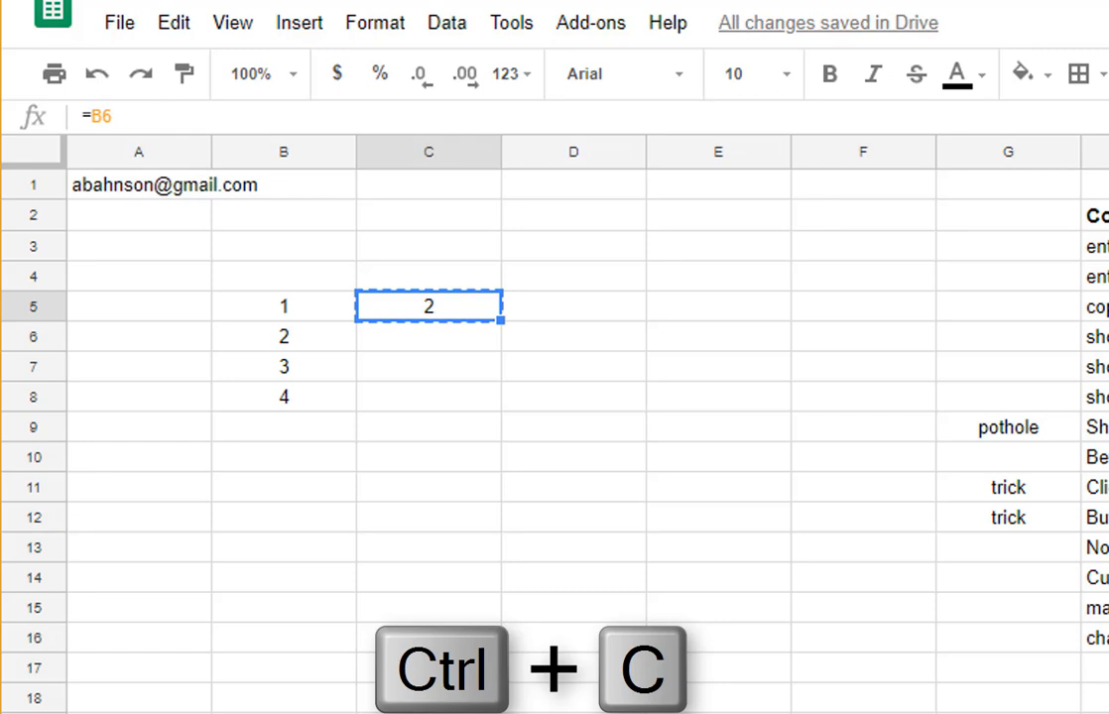
Step: Select the range C6:C8 from its first cell downward
key("Down")
key("Right")
key("Right")
key("Down")
key("Down")
key("Left")
key("Left")
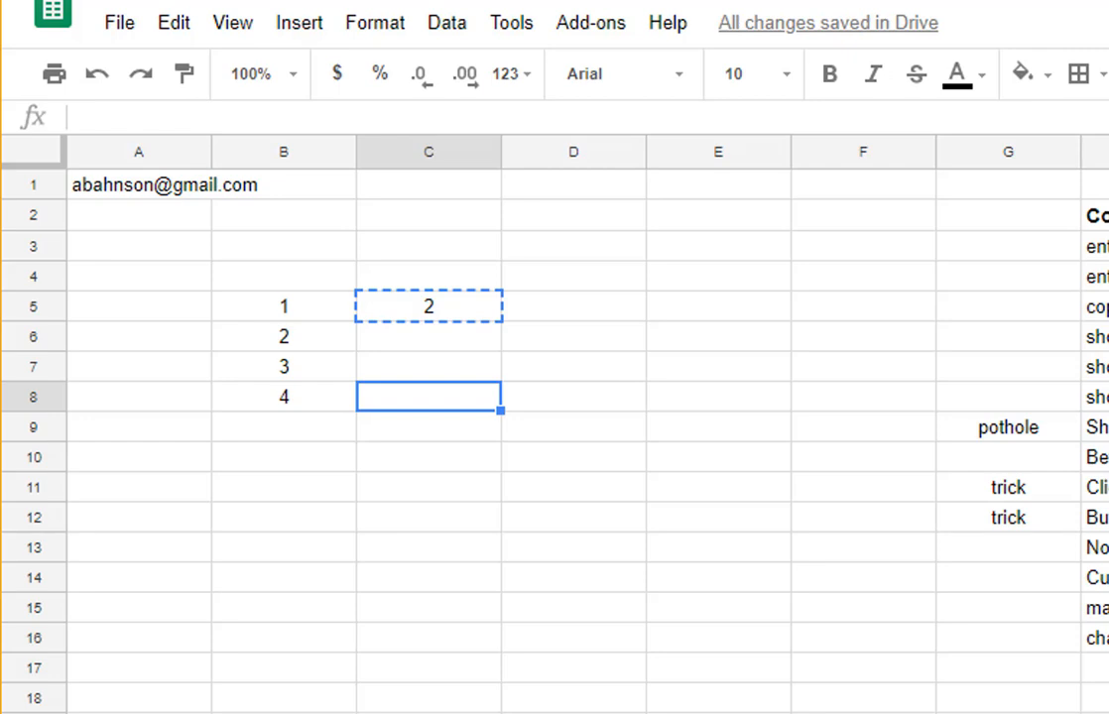
key("Up")
key("Up")
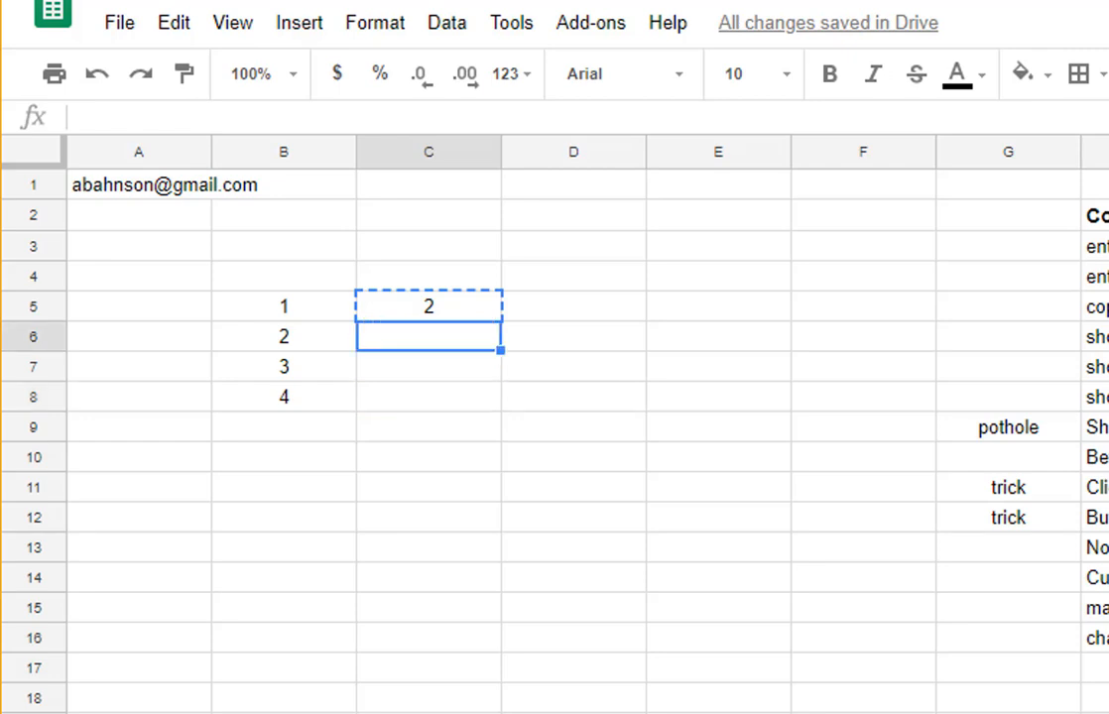
key("shift+Down")
key("shift+Down")
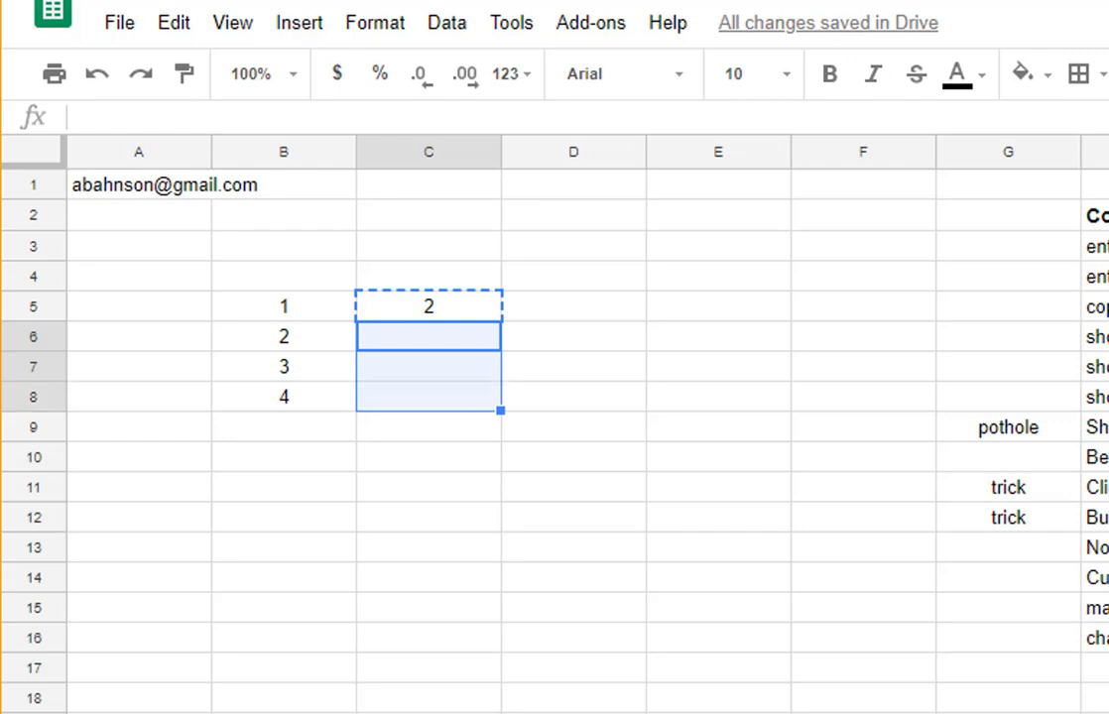
Step: Select the same three cells in reverse, starting at C8 and extending up to C6
key("Up")
key("Down")
key("Down")
key("Down")
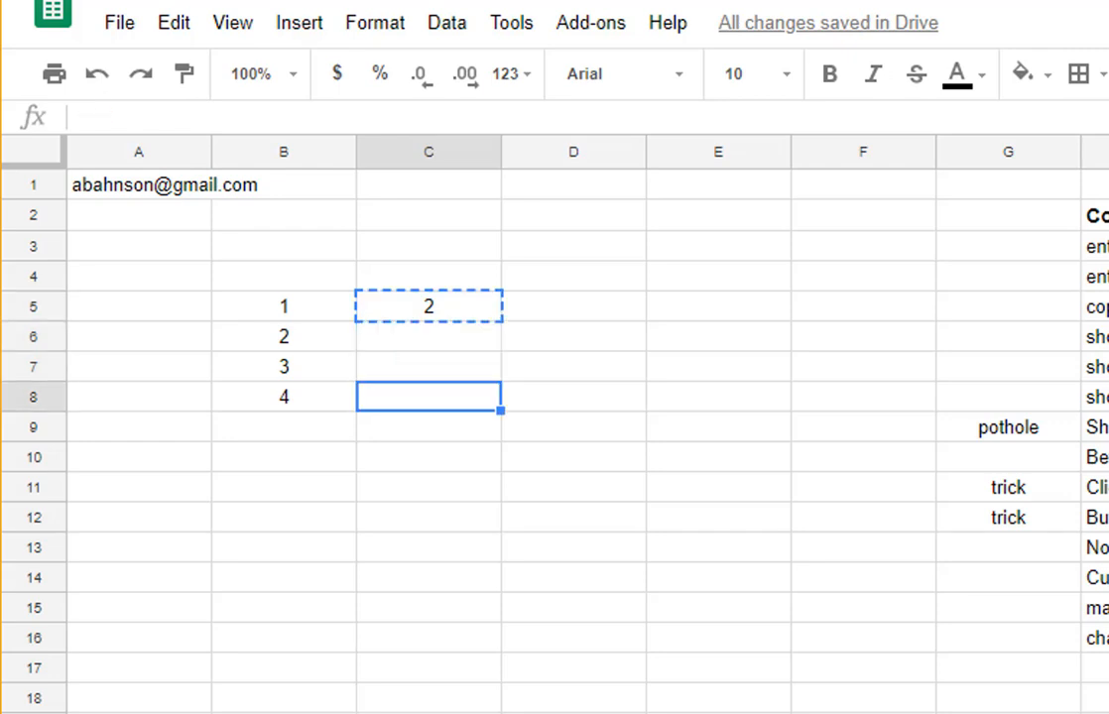
key("Right")
key("Up")
key("Up")
key("Down")
key("Down")
key("Left")
key("shift+Up")
key("shift+Up")
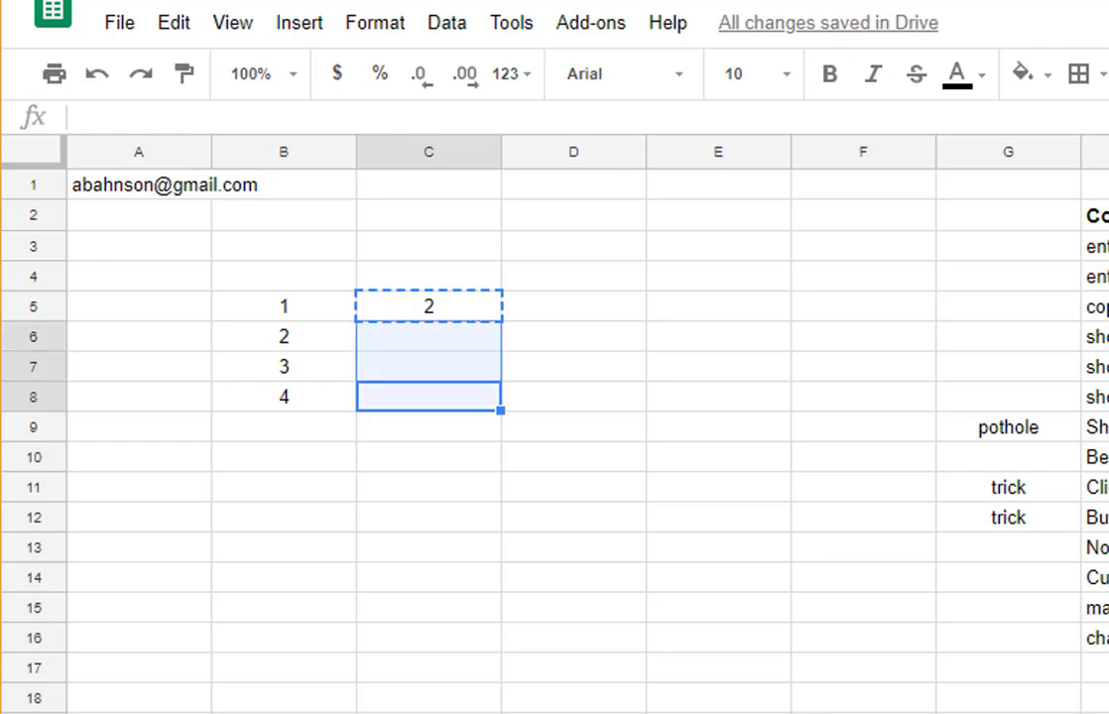
Step: Paste the copied C5 formula into C6:C8
key("Up")
key("Up")
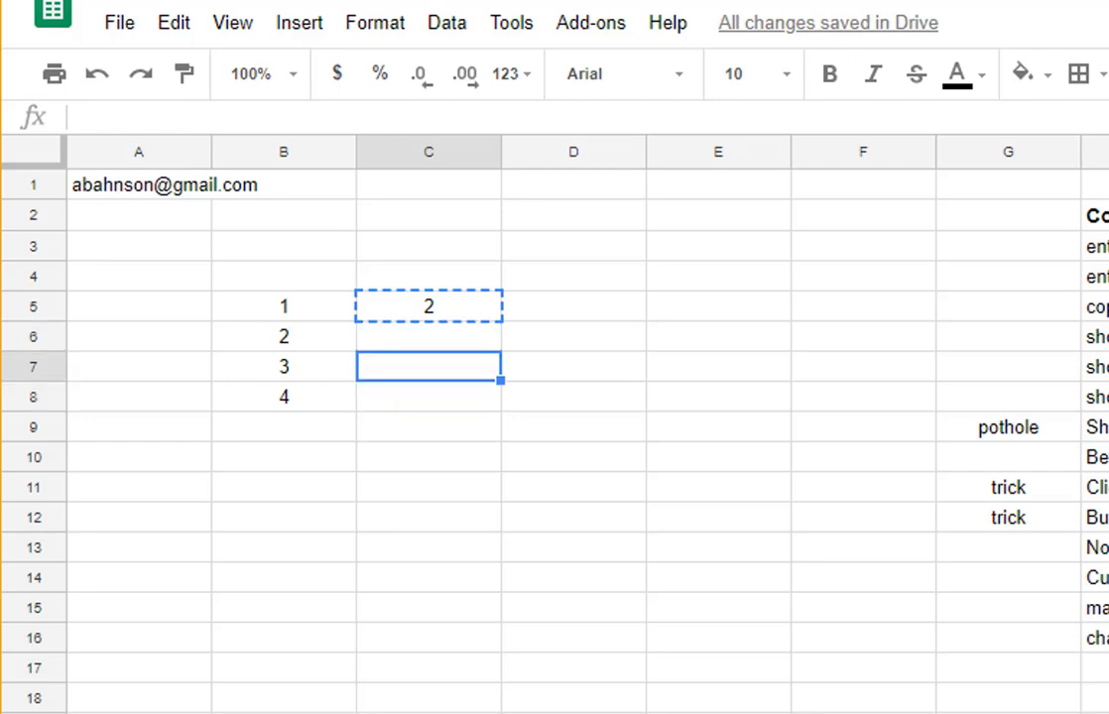
key("shift+Down")
key("shift+Down")
key("ctrl+v")
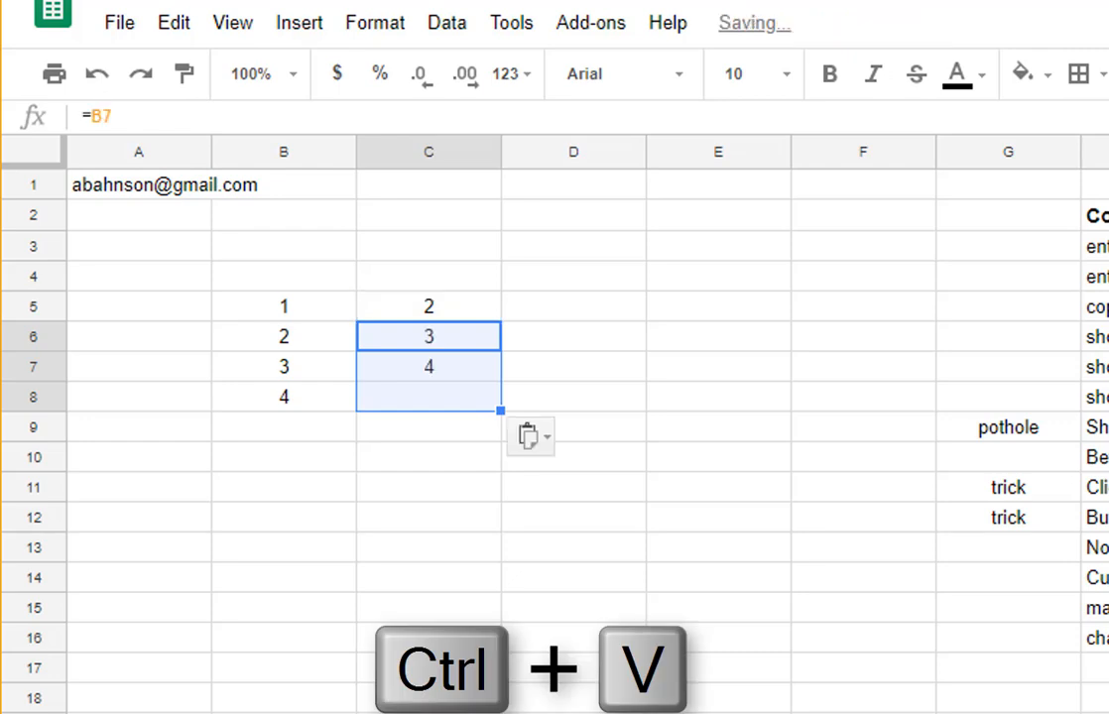
Step: Inspect which cell the pasted formula in C8 references
key("Down")
key("Down")
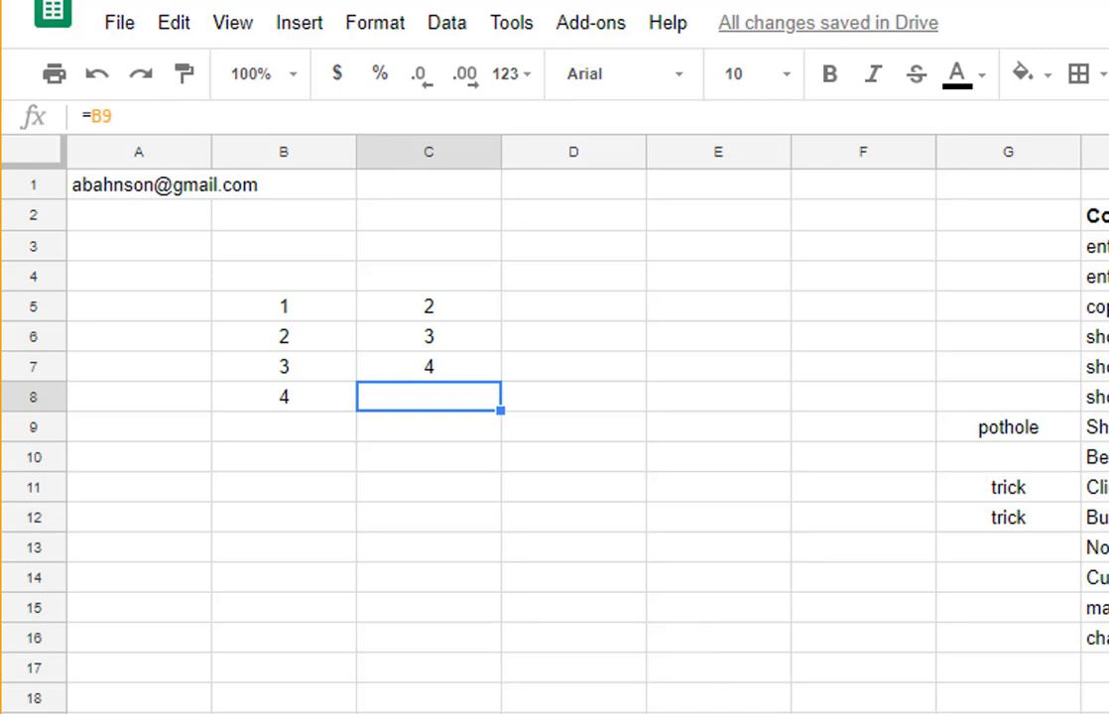
key("F2")
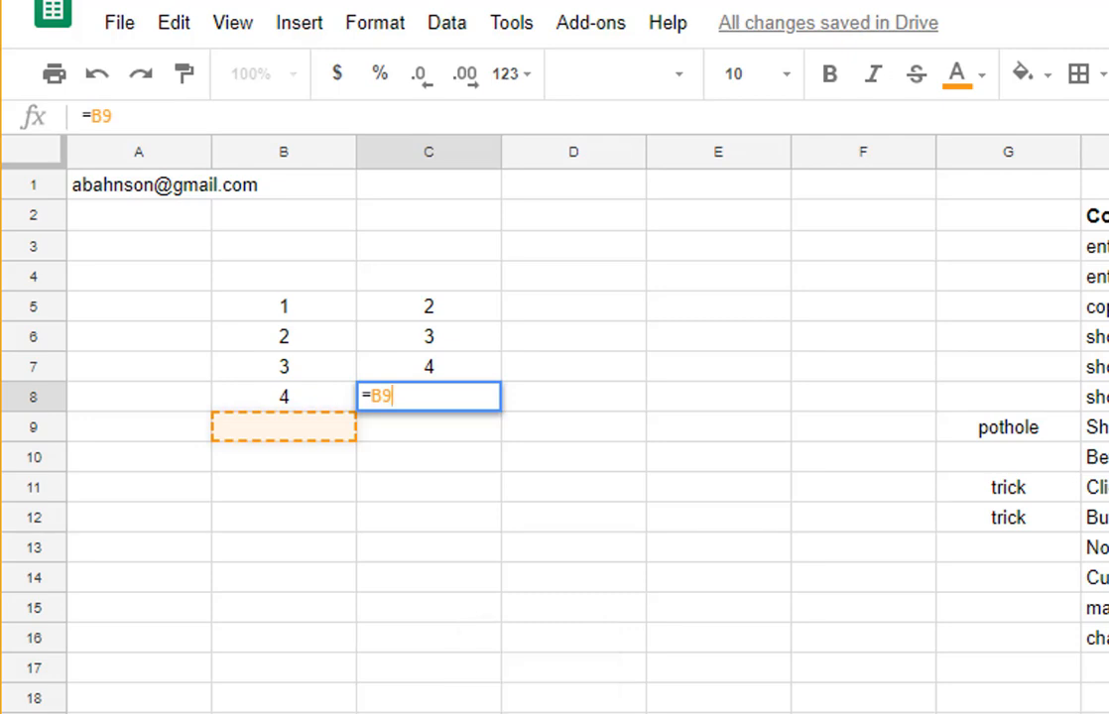
key("Escape")
key("Up")
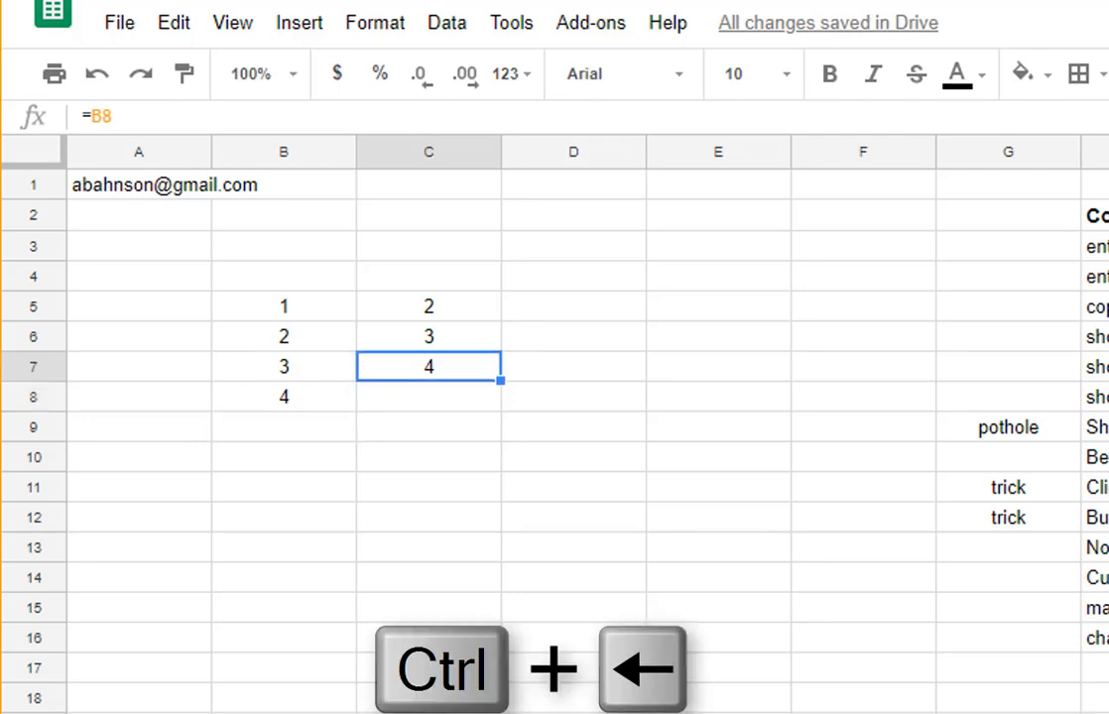
left_click(139, 427)
type("0")
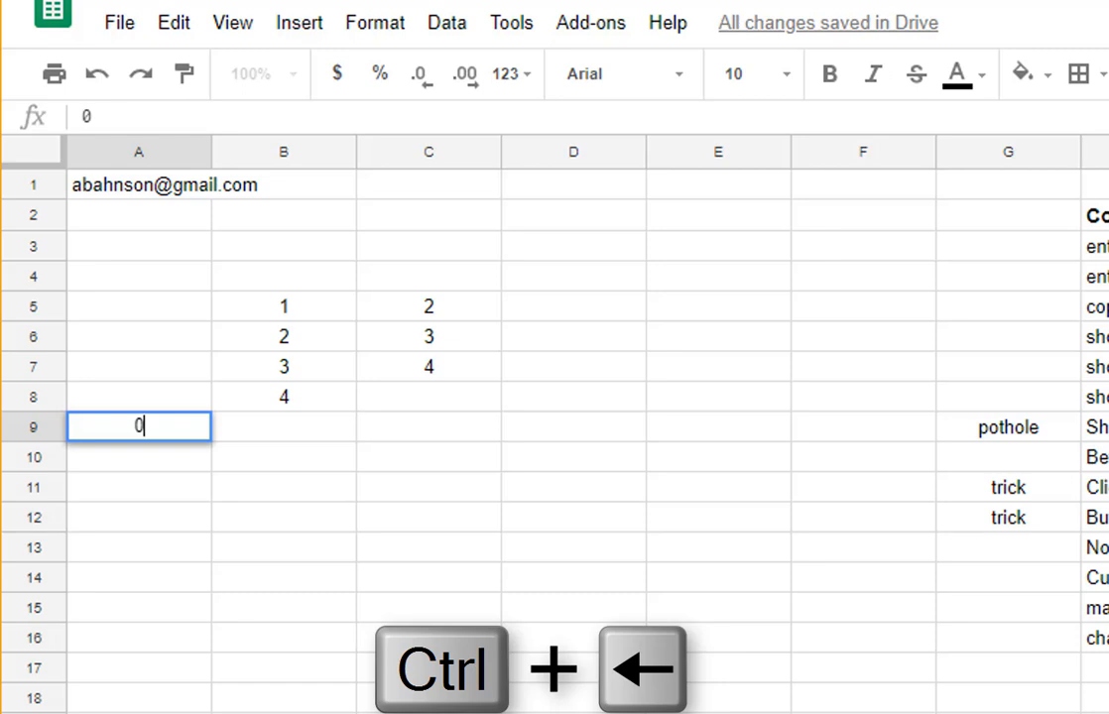
key("Escape")
Step: Enter 0 in cell B9
key("Right")
type("0")
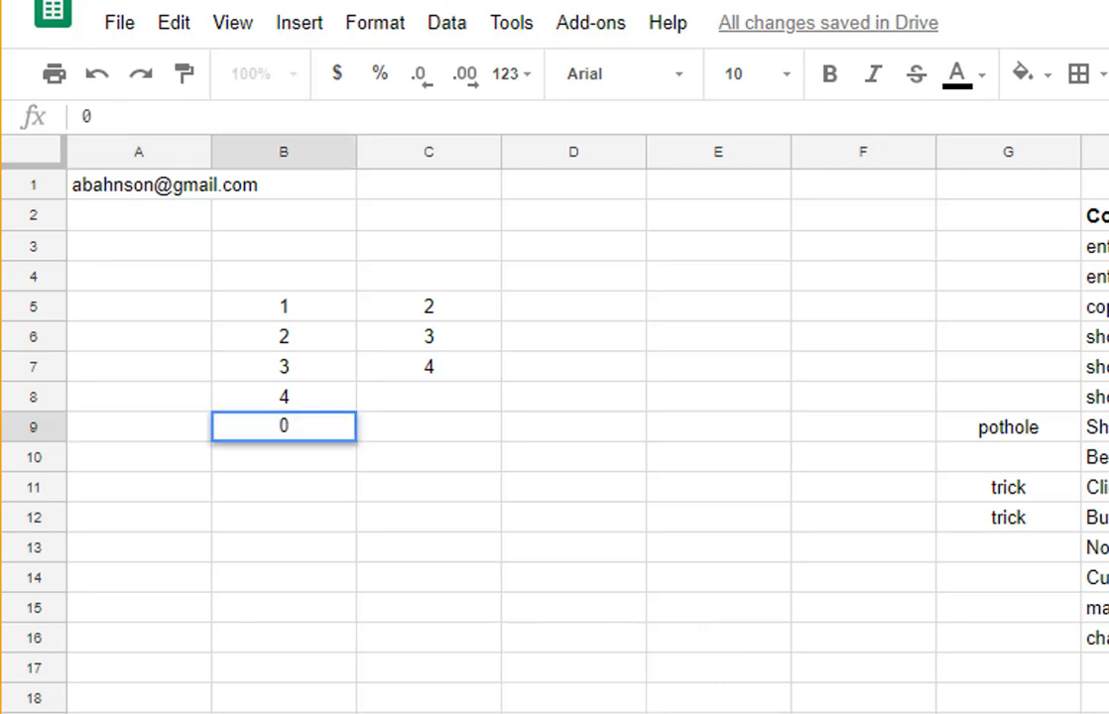
key("Return")
Step: Examine the cell references used by the formulas in C5 through C8, keeping C6 as =B7
left_click(428, 397)
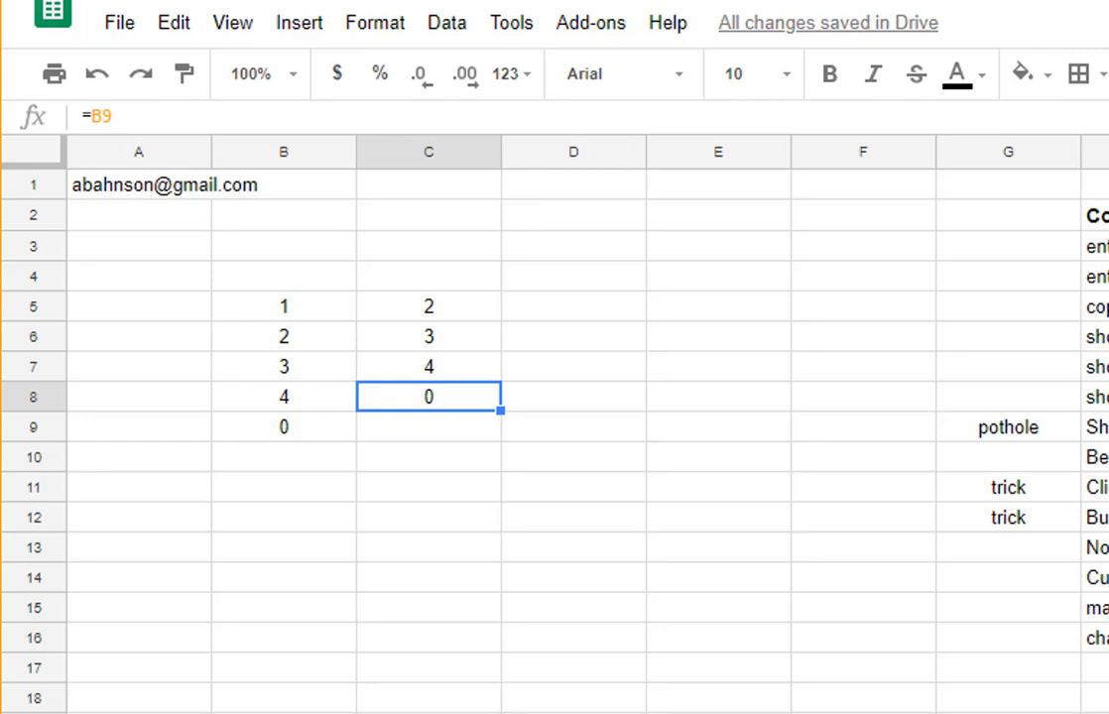
key("ctrl+Up")
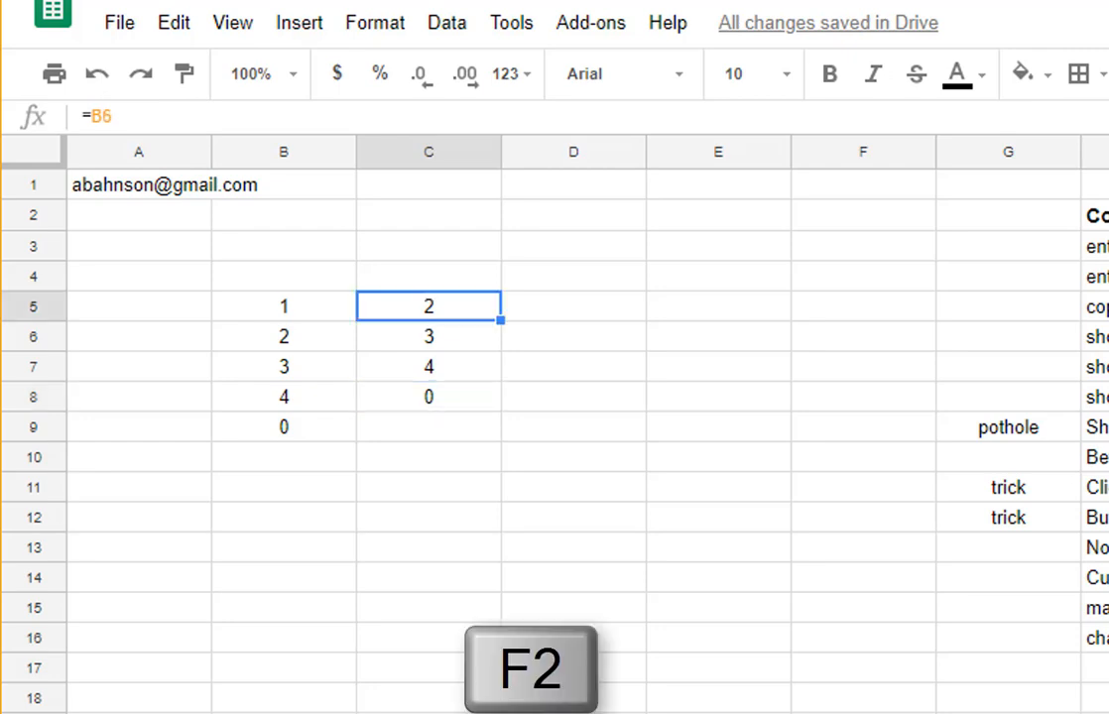
key("F2")
key("Return")
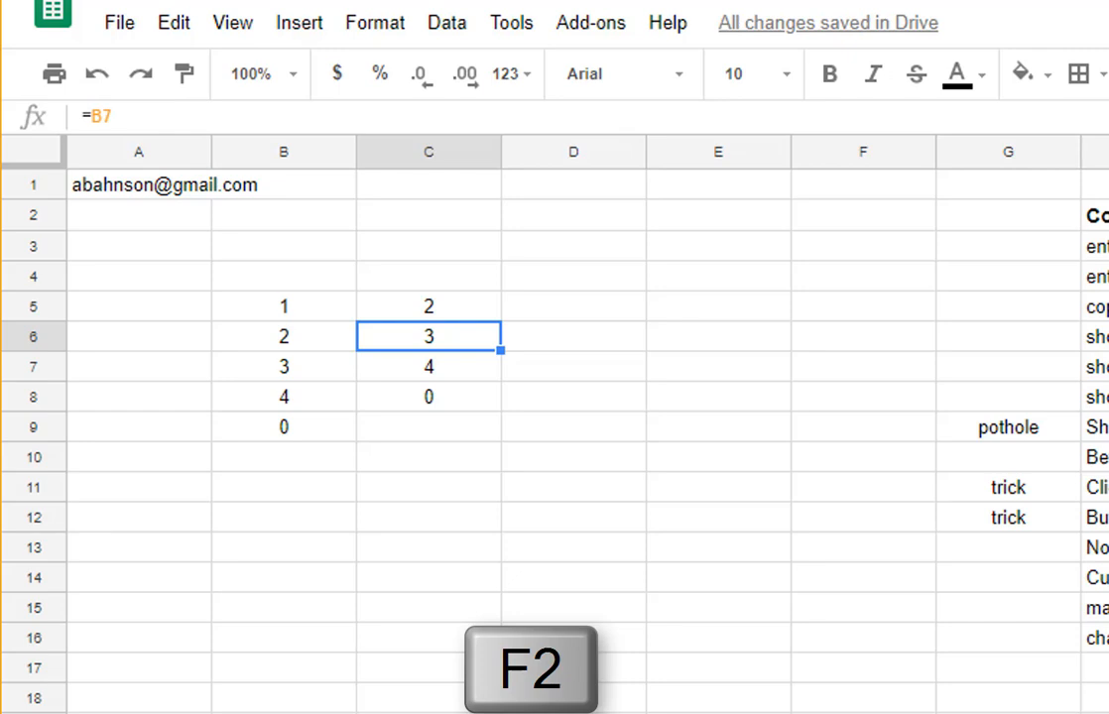
key("F2")
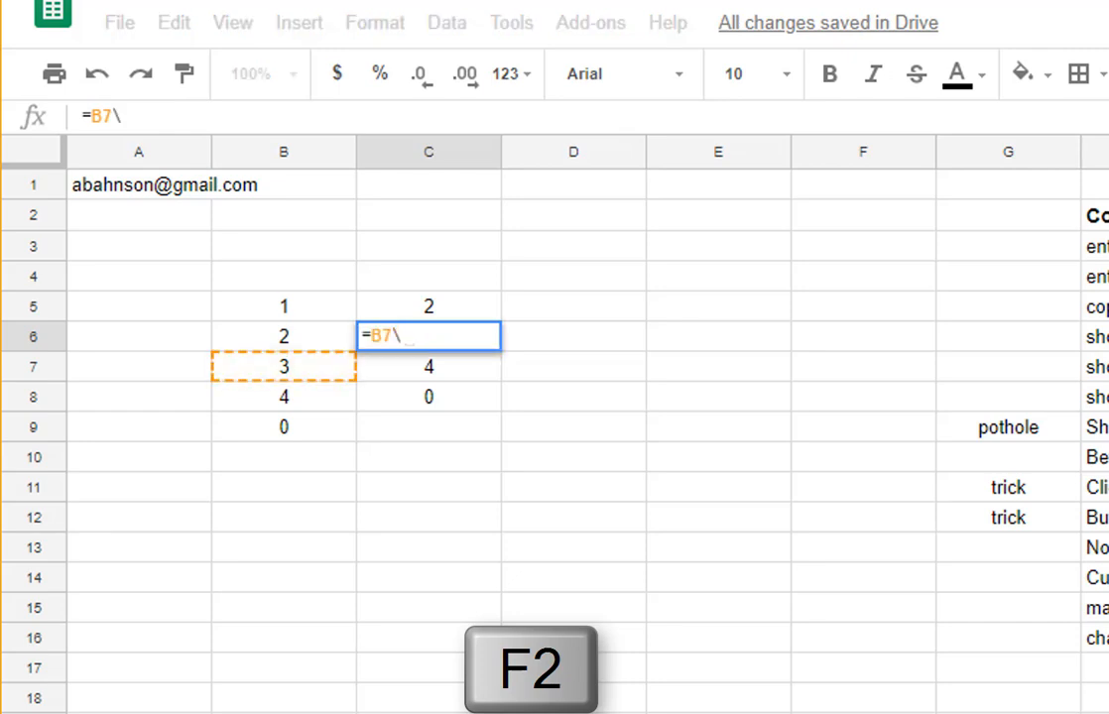
key("BackSpace")
key("BackSpace")
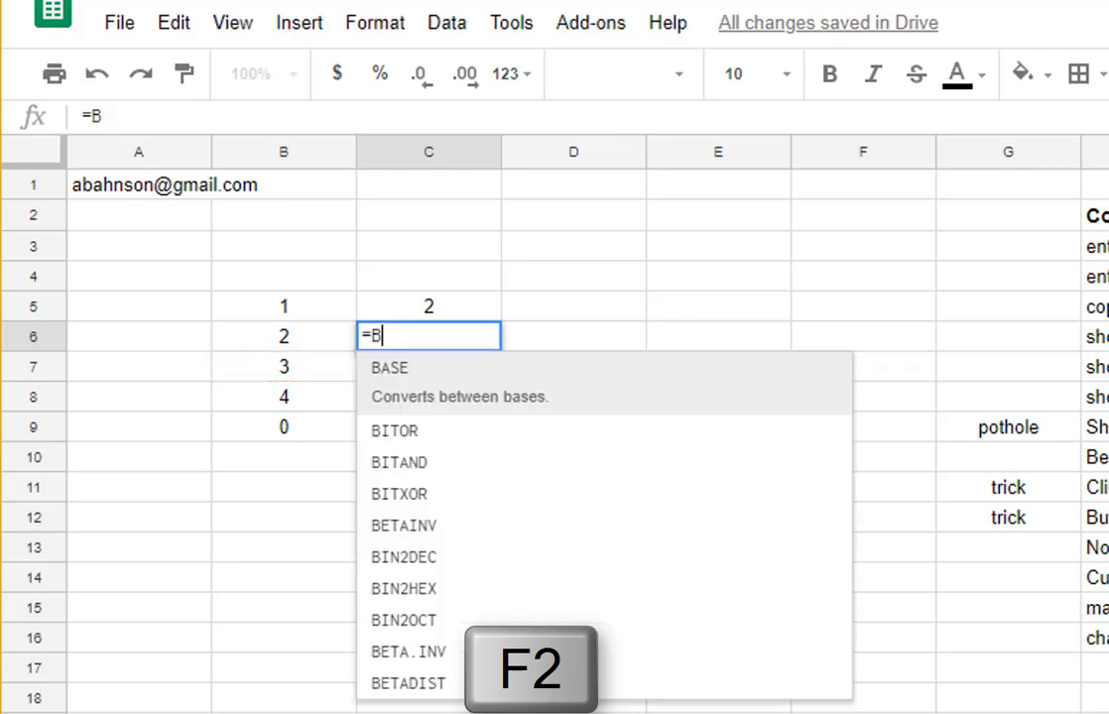
type("7")
key("Return")
key("F2")
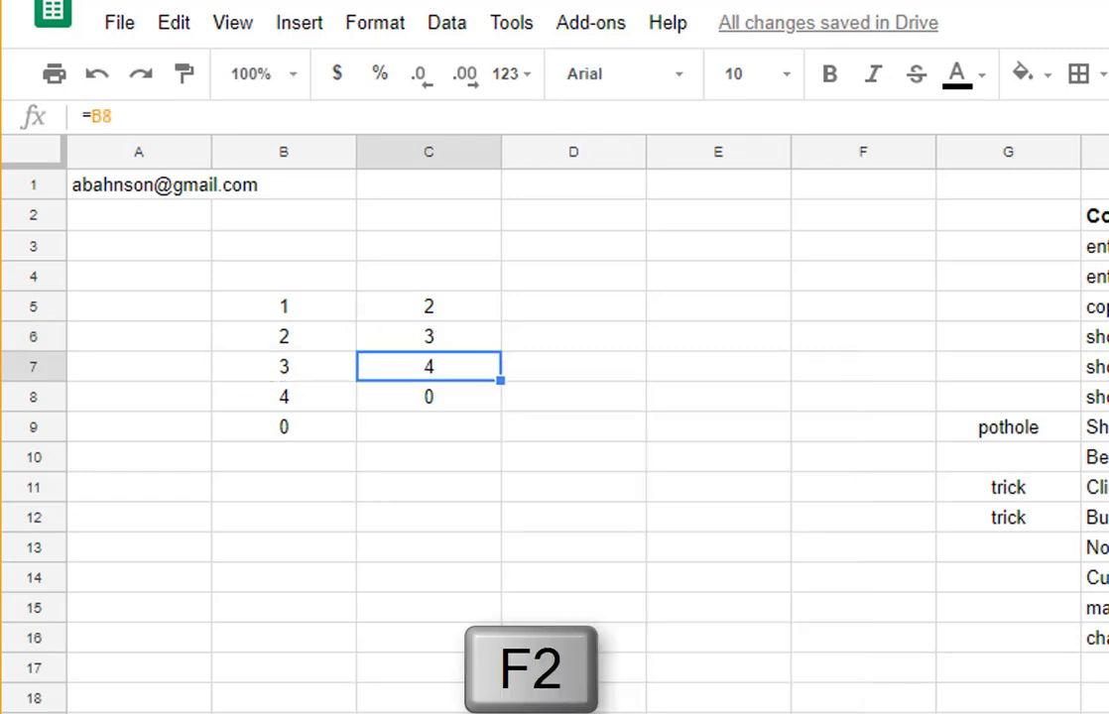
key("F2")
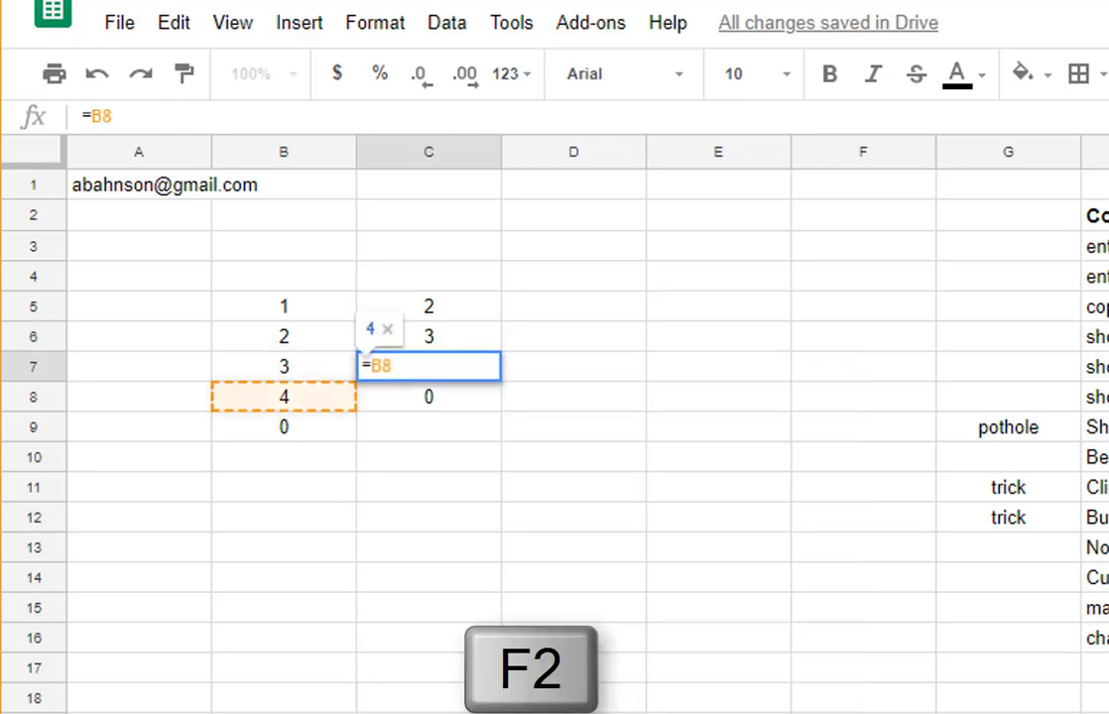
key("Return")
key("F2")
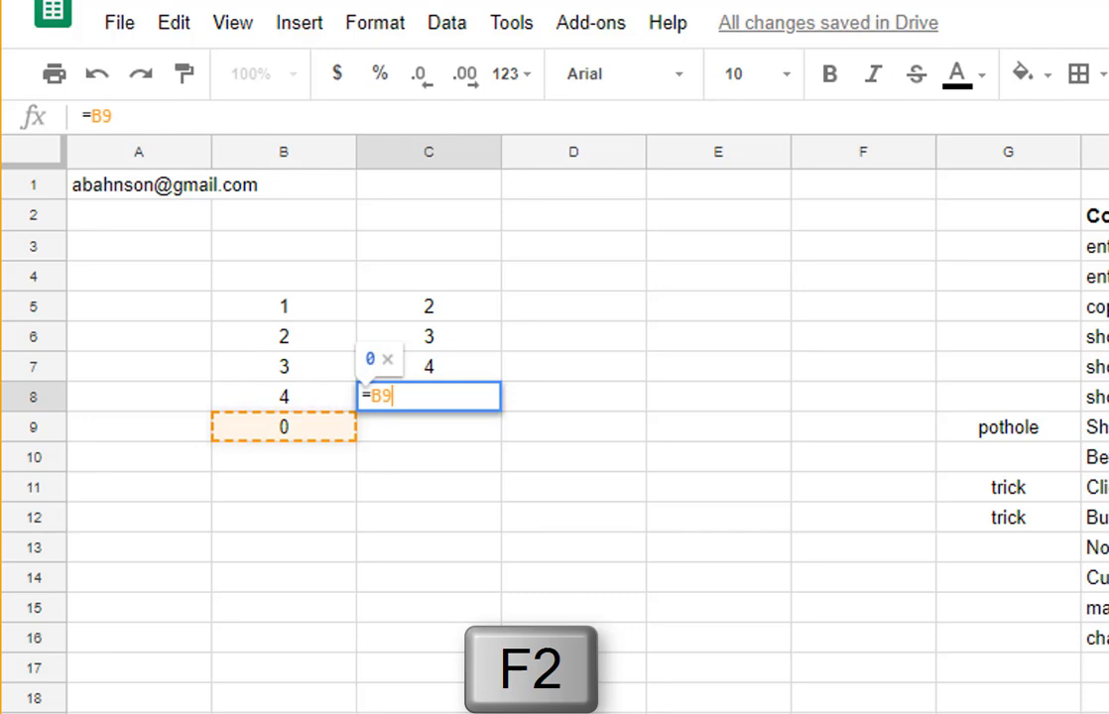
key("Escape")
Step: Enter the formula =B5+C5 in cell D5
key("Up")
key("Up")
key("Up")
key("Right")
type("=")
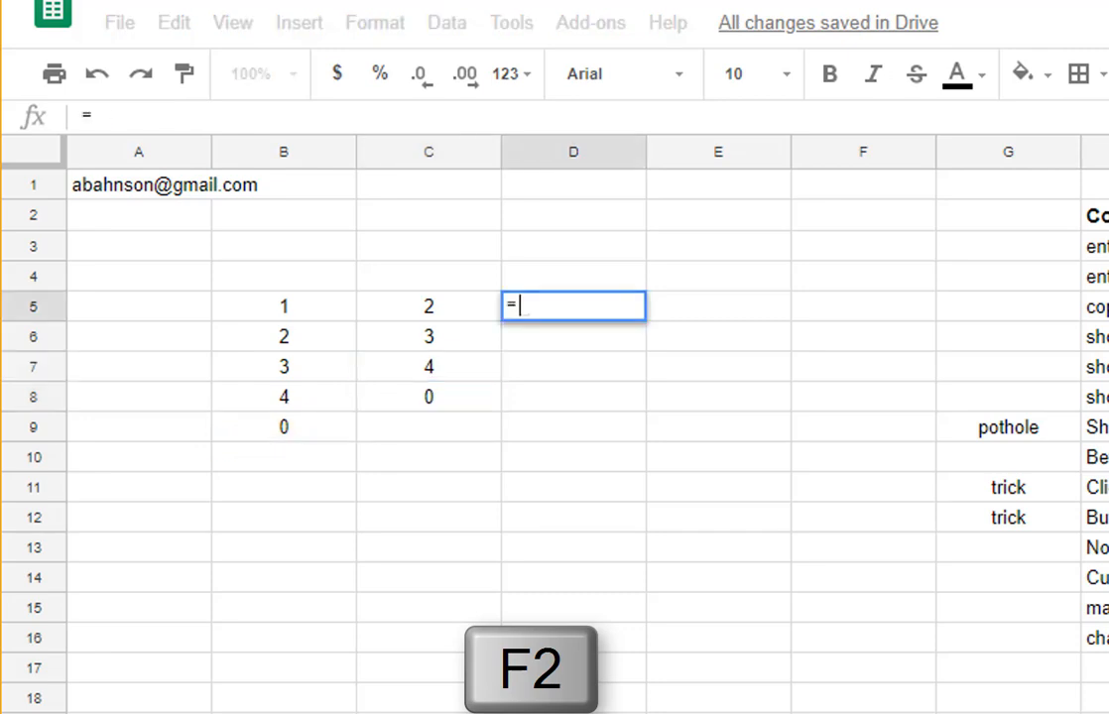
type("B5+C5")
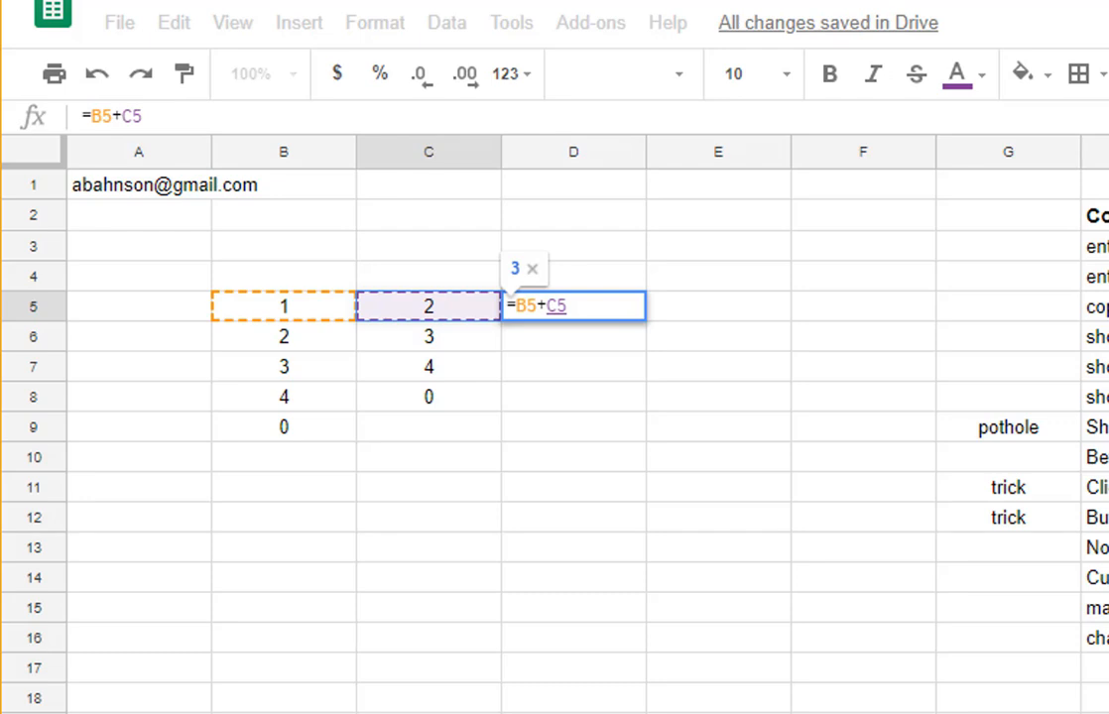
key("ctrl+Return")
Step: Copy the sum formula from D5 down through D8
key("ctrl+c")
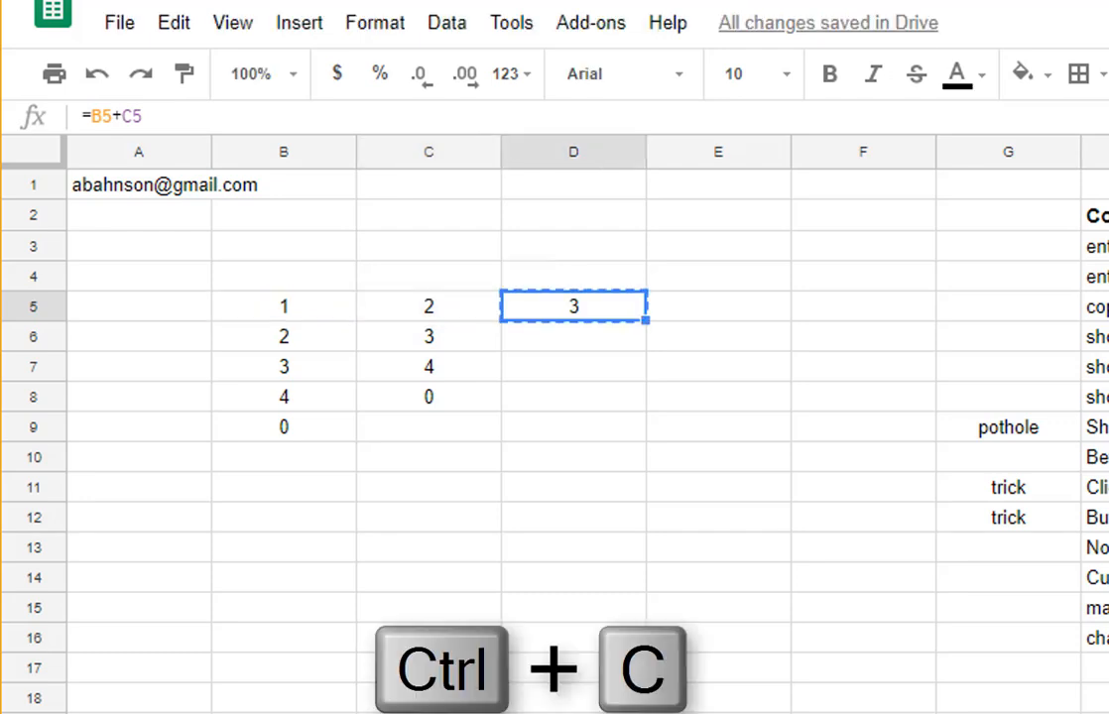
key("shift+Down")
key("shift+Down")
key("shift+Down")
key("ctrl+v")
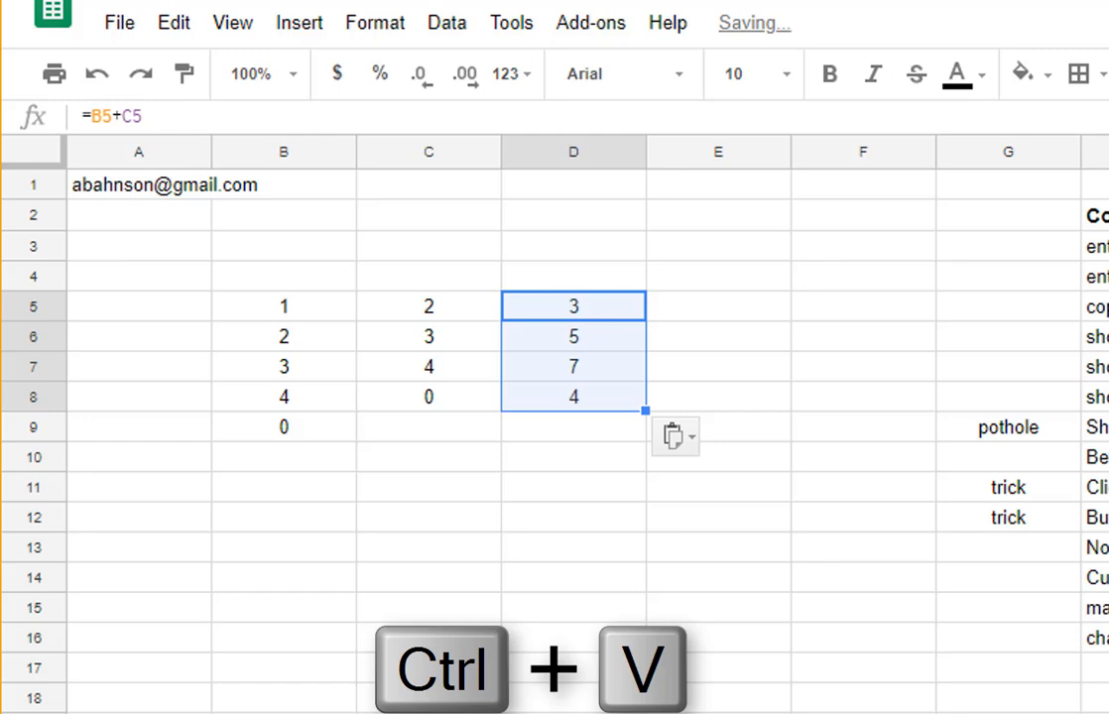
Step: Examine the cell references used by the copied sum formulas in D7, D8 and D6
key("Down")
key("Down")
key("F2")
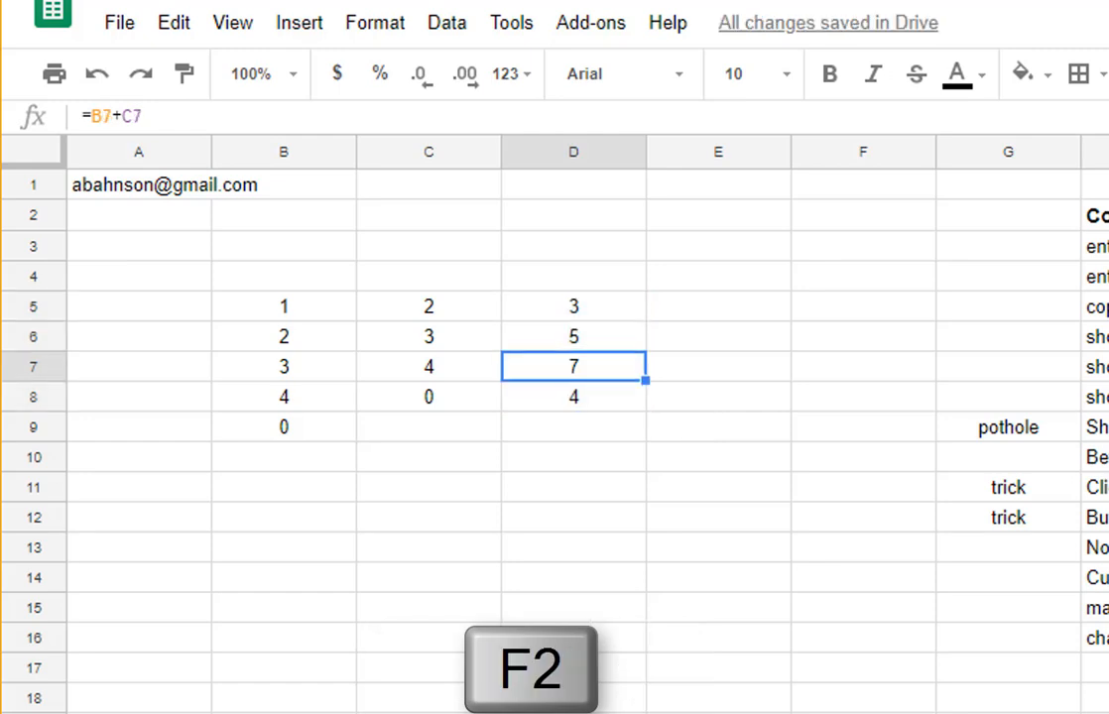
key("F2")
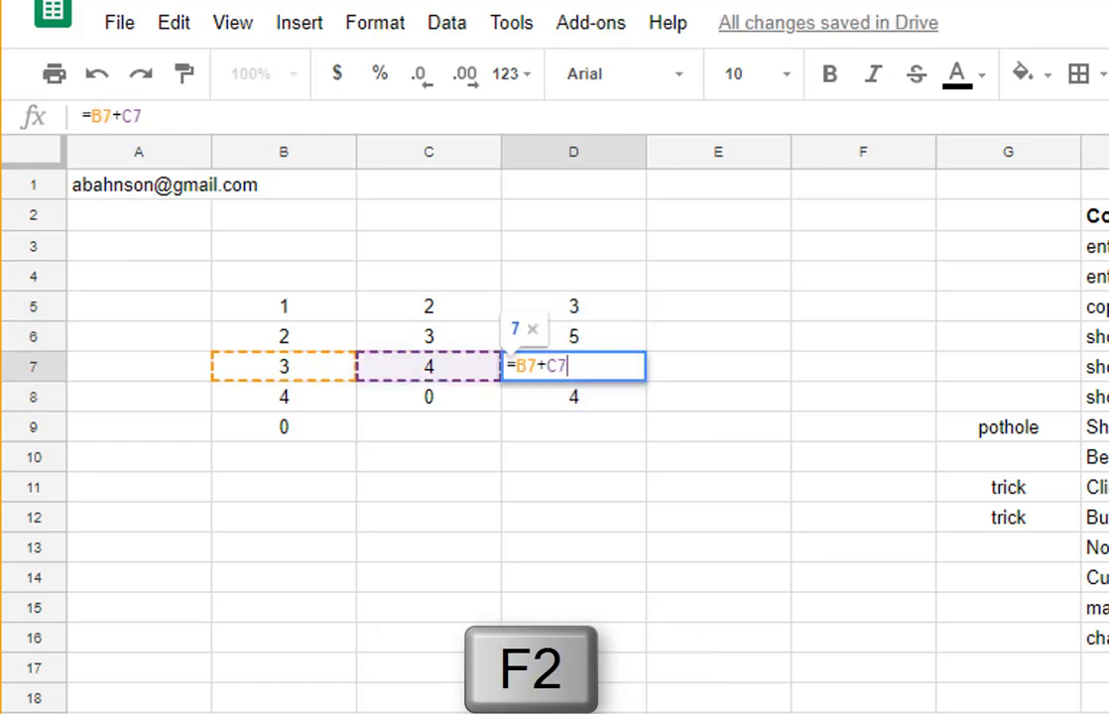
key("Return")
key("F2")
key("Return")
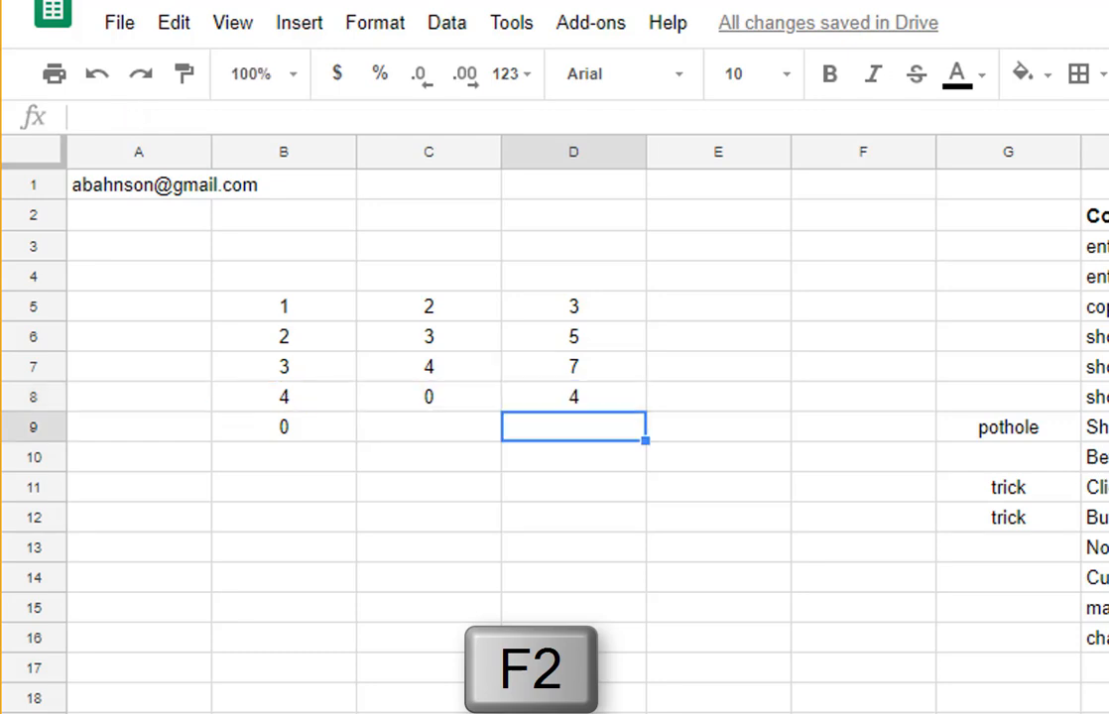
left_click(573, 337)
key("F2")
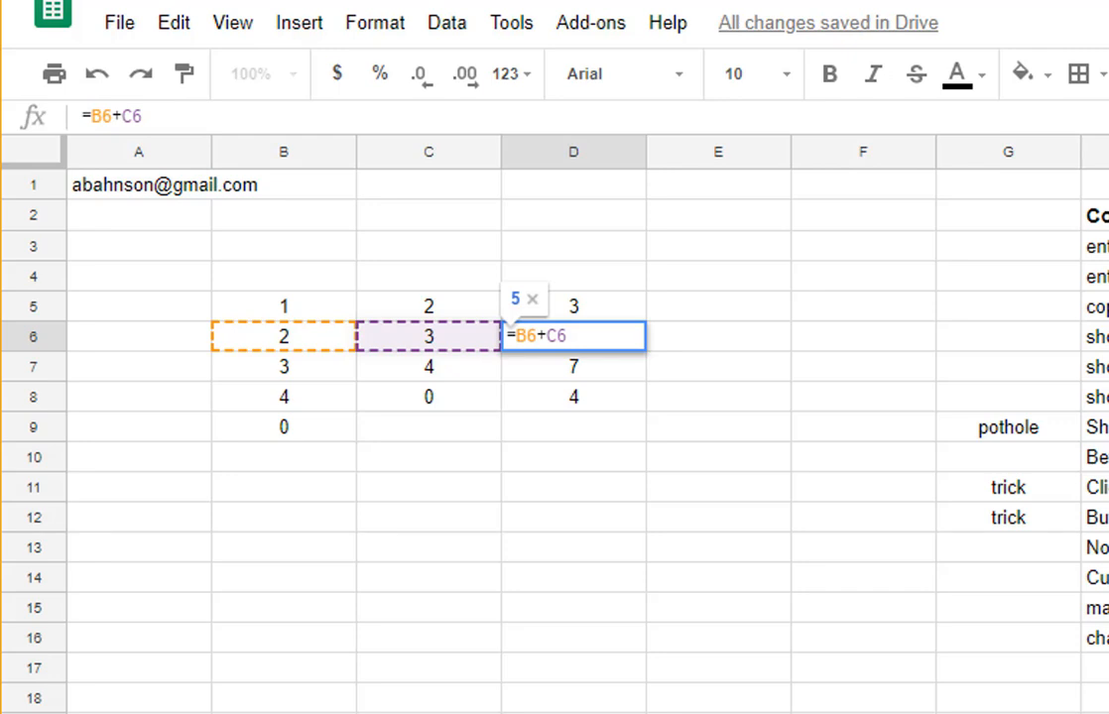
key("Return")
Step: Try copying the contents of cell B5 while it is open for editing
left_click(573, 306)
key("Left")
key("Left")
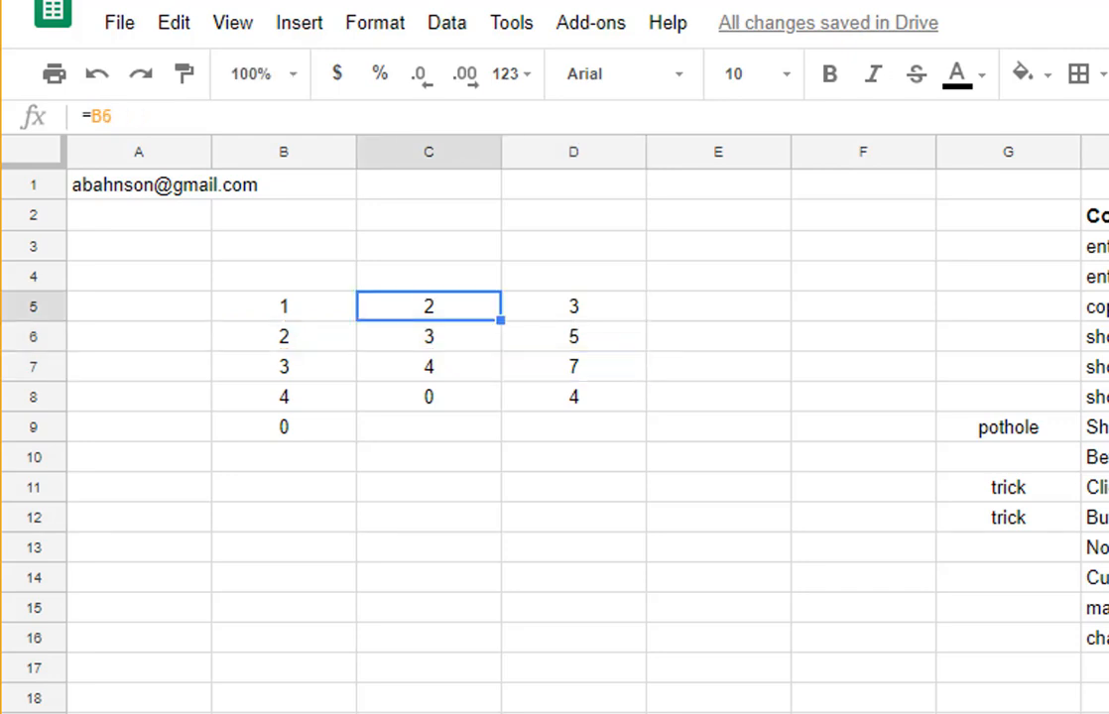
key("F2")
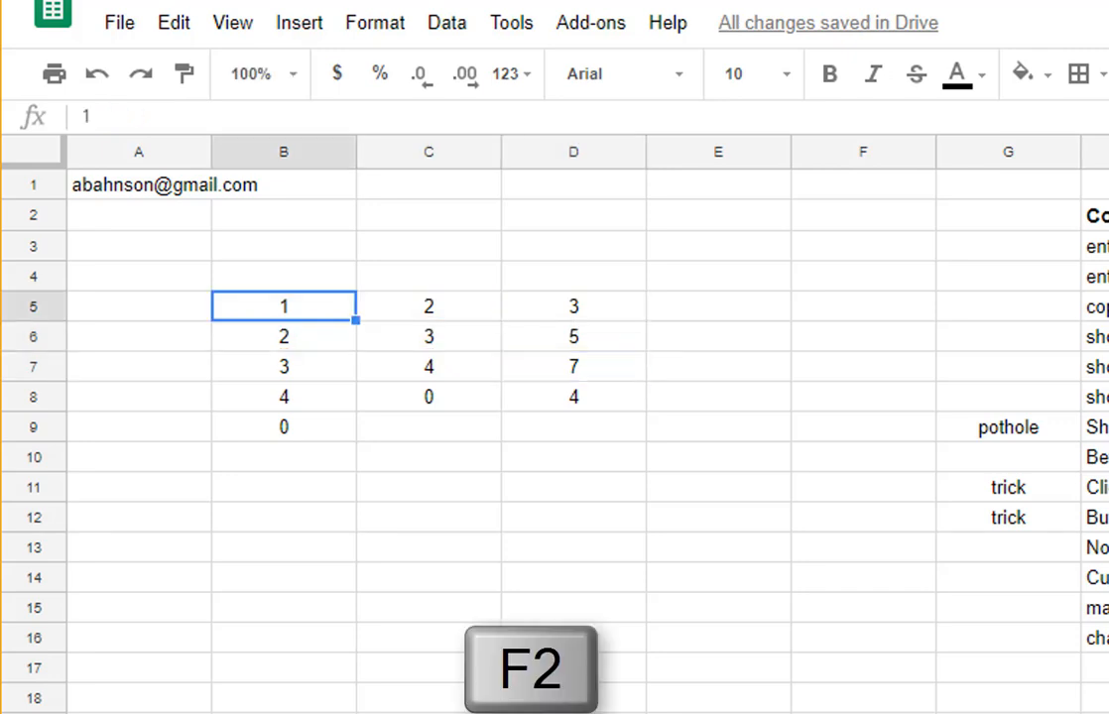
key("ctrl+c")
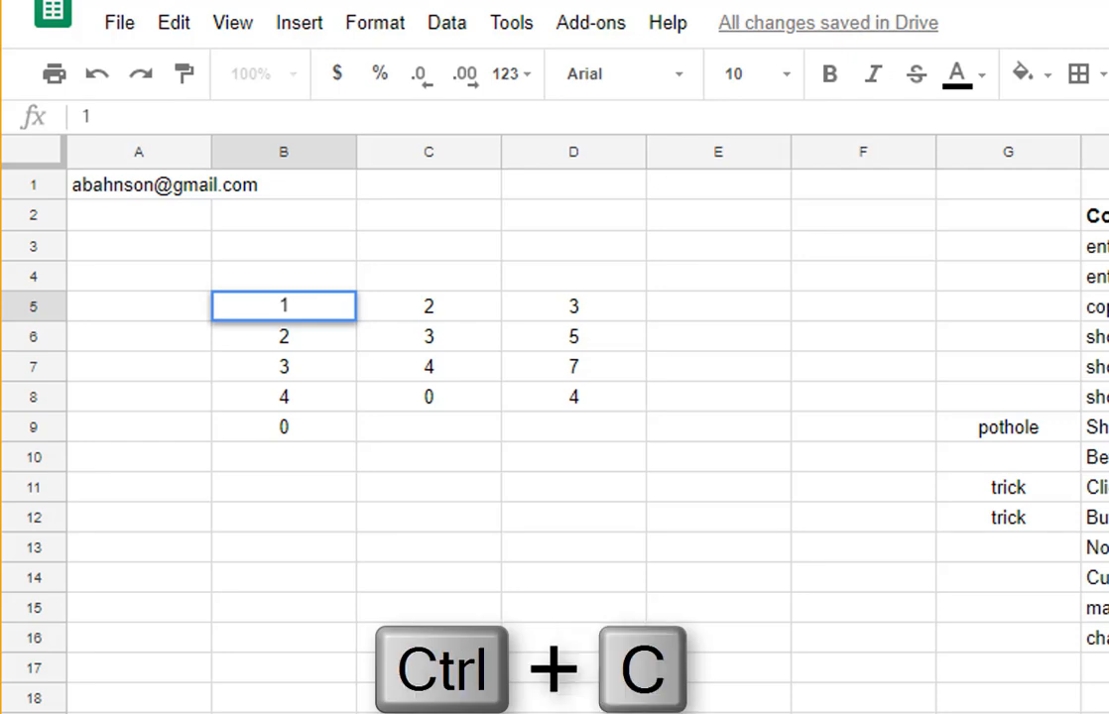
key("Escape")
key("ctrl+Down")
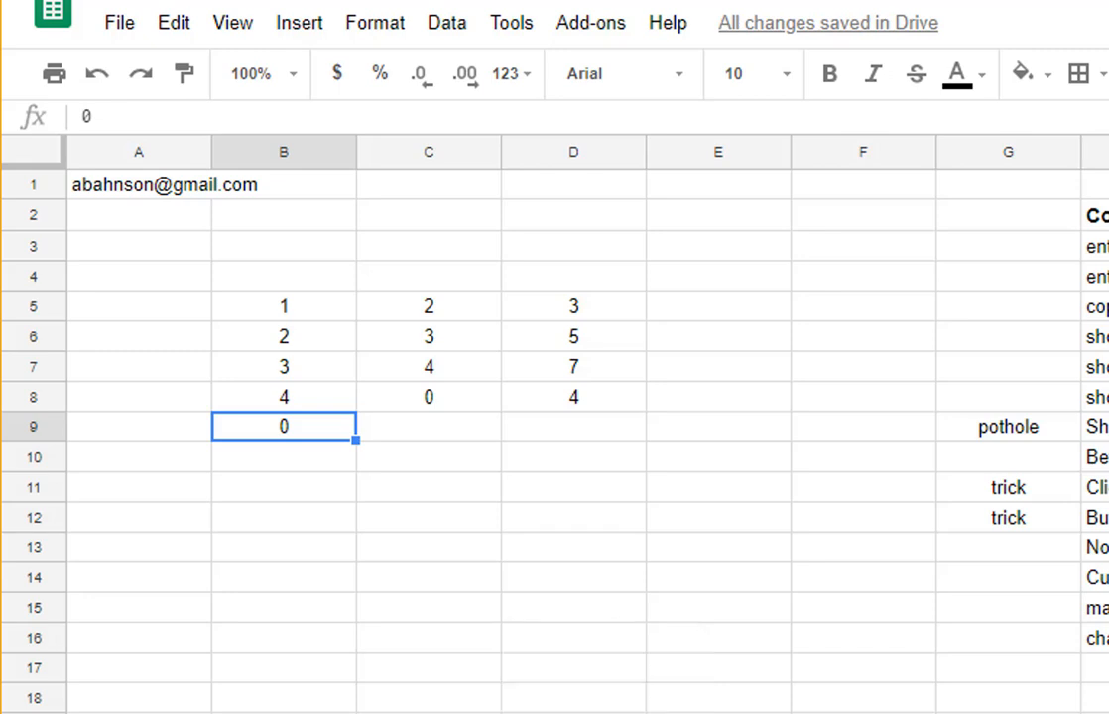
Step: Copy the value in cell B6 to cell B11
key("Up")
key("Up")
key("Up")
key("ctrl+c")
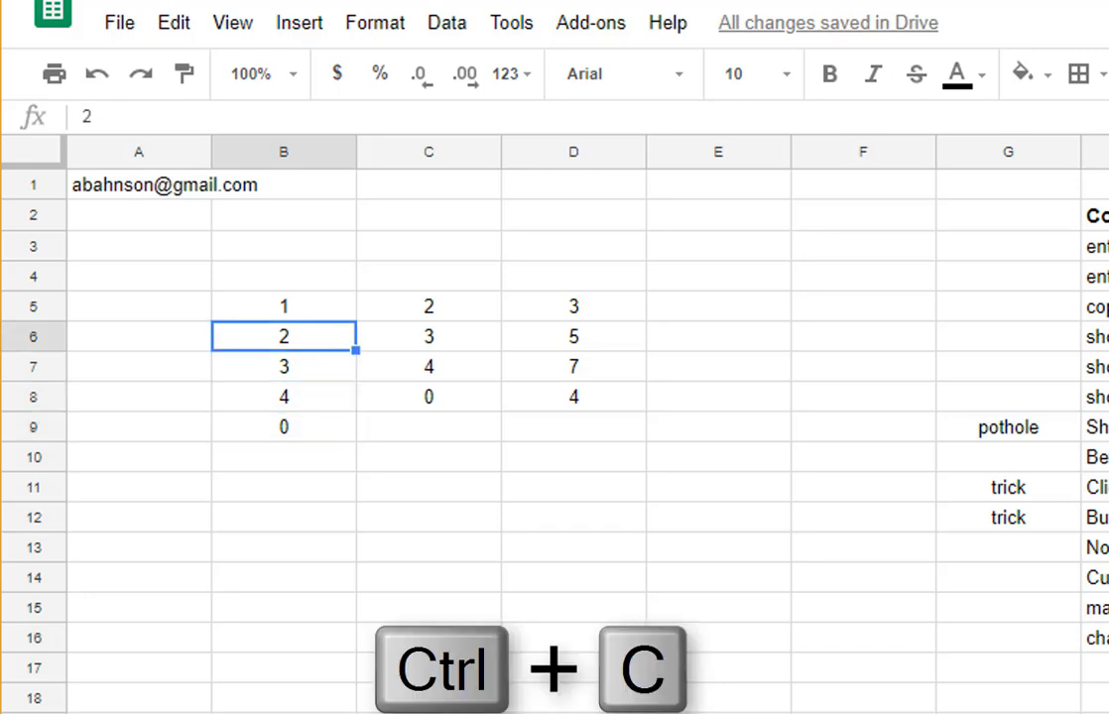
key("Down")
key("Down")
key("Down")
key("Down")
key("Down")
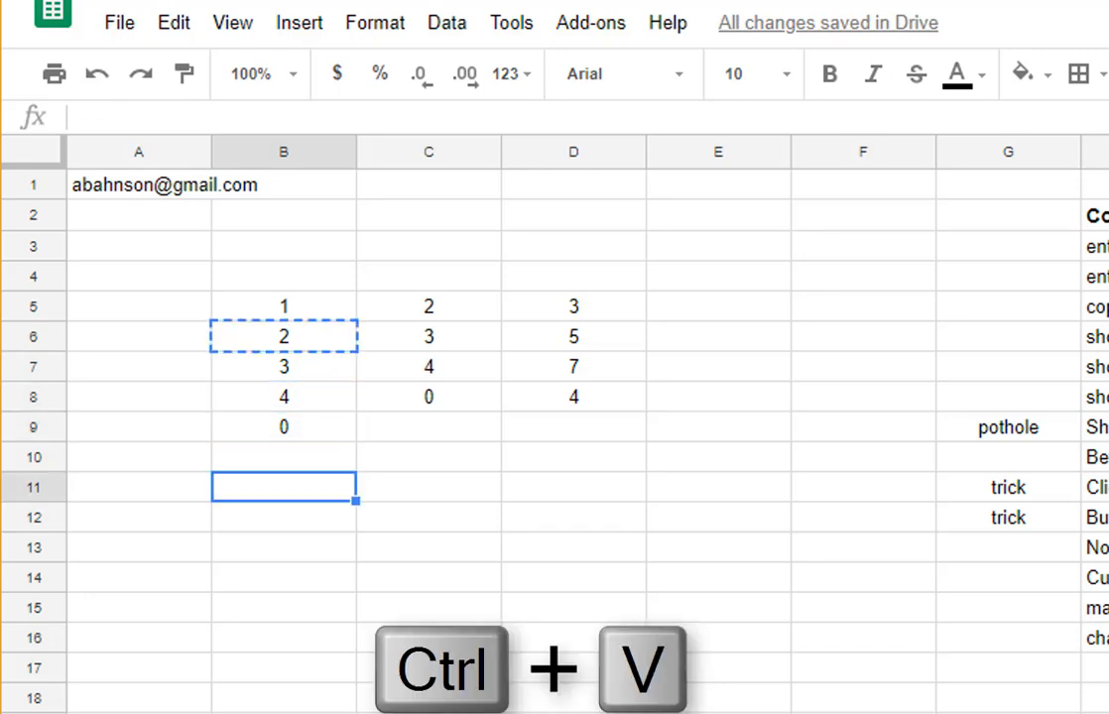
key("ctrl+v")
Step: Try copying the contents of cell B6 while it is open for editing
key("Up")
key("F2")
key("Up")
key("Up")
key("Up")
key("Up")
key("F2")
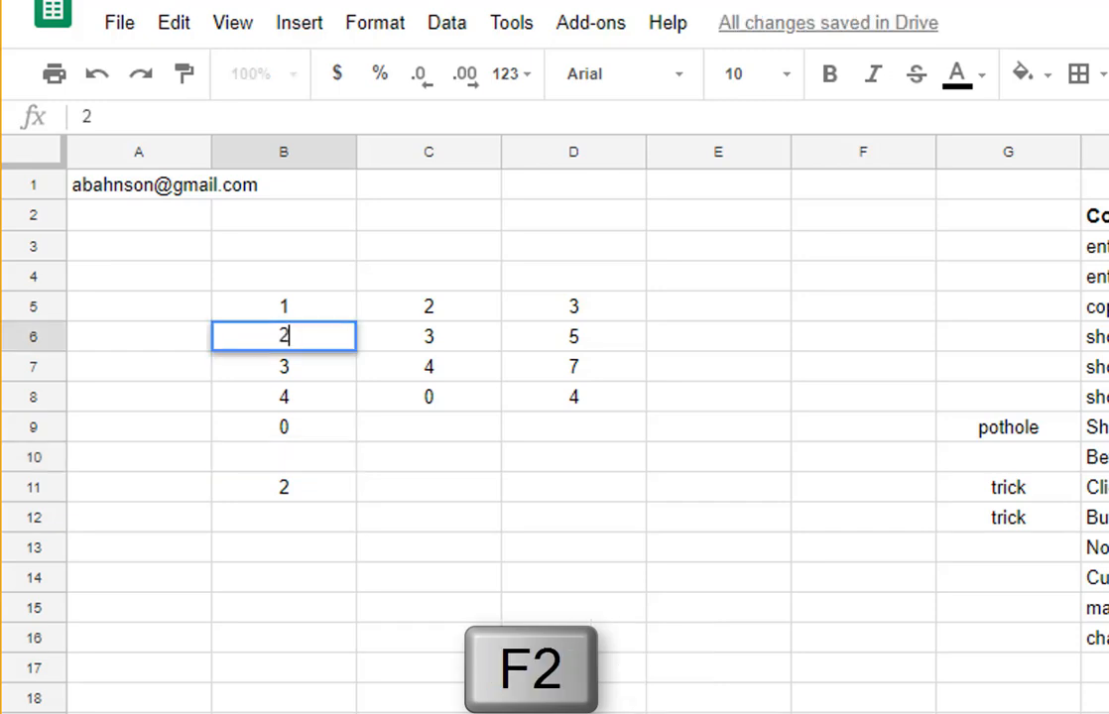
key("ctrl+c")
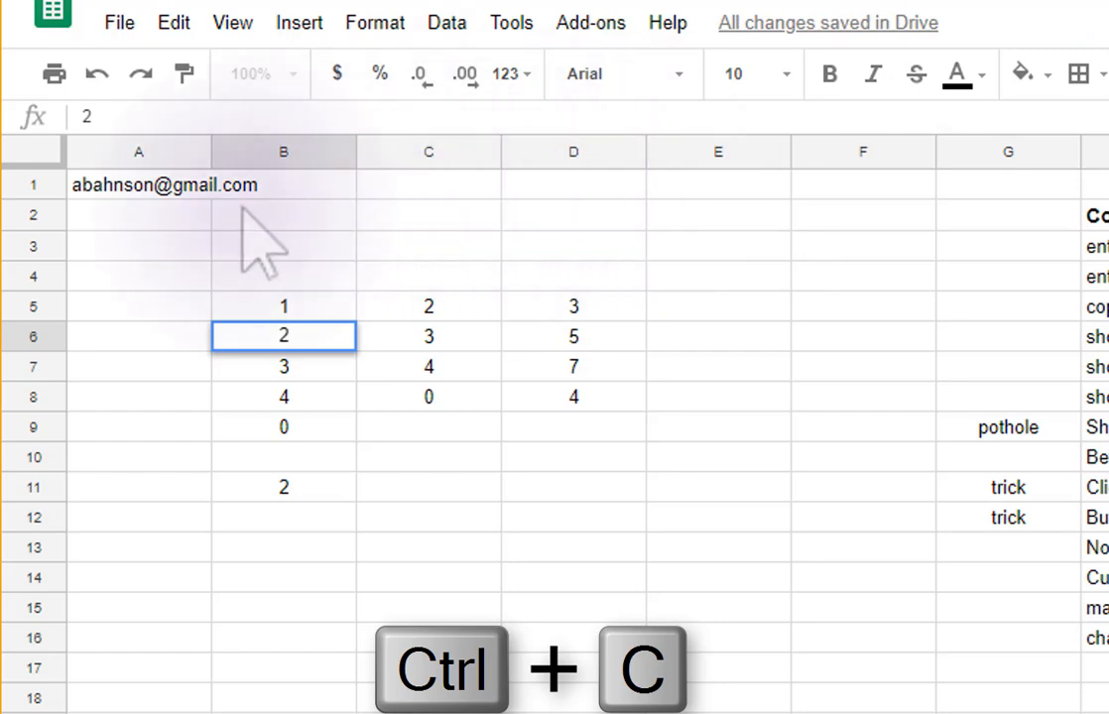
Step: Copy the e-mail address in cell A1 to cell A3
left_click(142, 191)
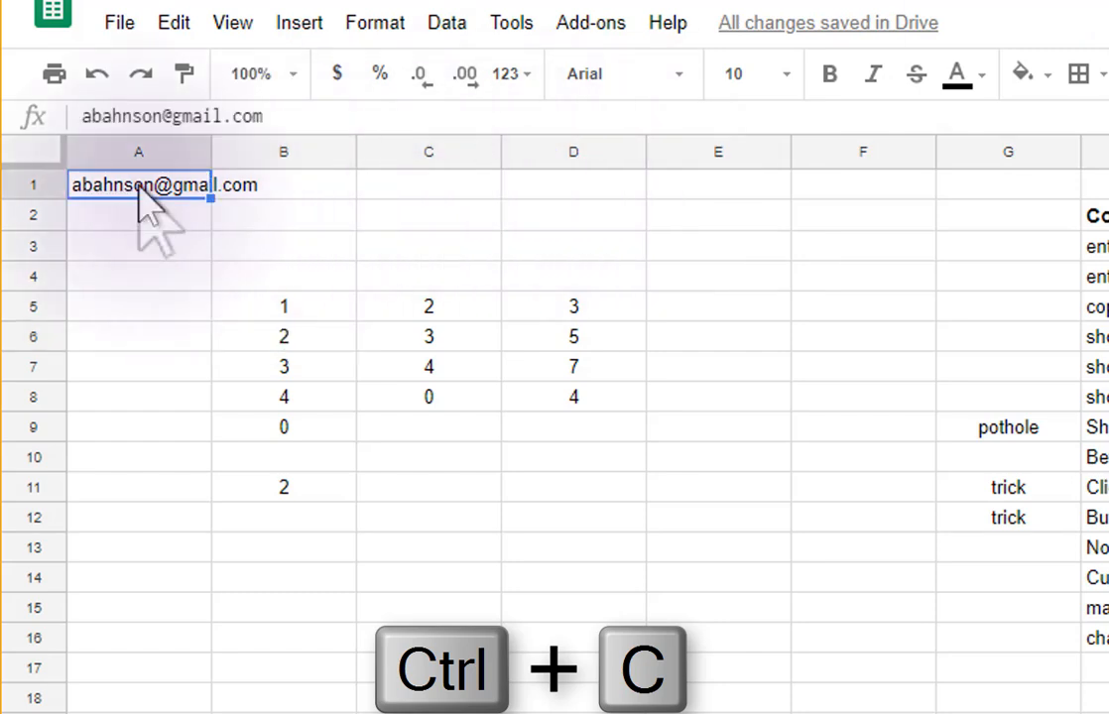
key("ctrl+c")
key("Down")
key("Down")
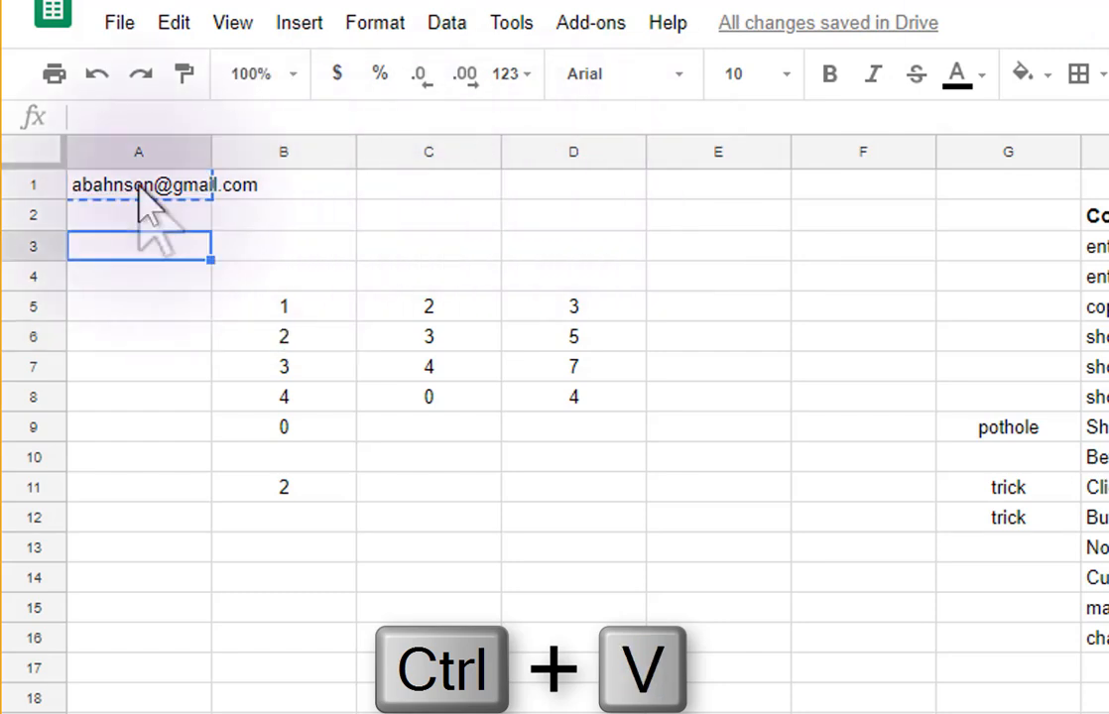
key("ctrl+v")
Step: Open cell A1 for editing and copy its e-mail address from inside the cell
key("Up")
key("Up")
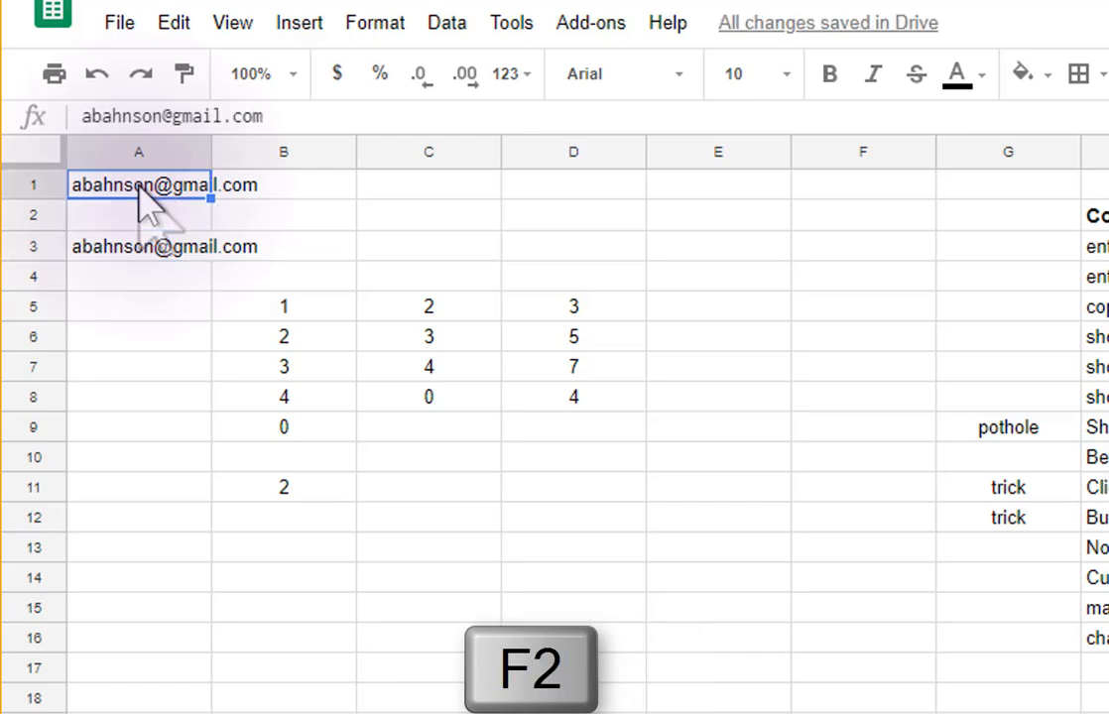
key("F2")
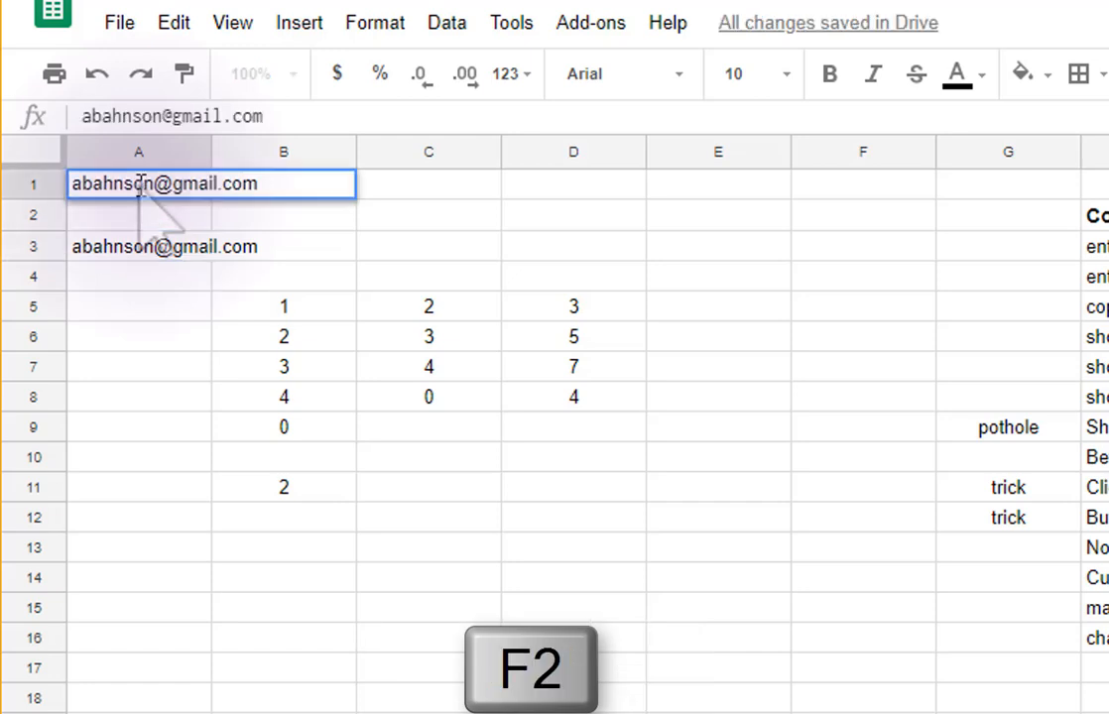
key("Left")
key("Left")
key("Left")
key("Left")
key("Left")
key("ctrl+c")
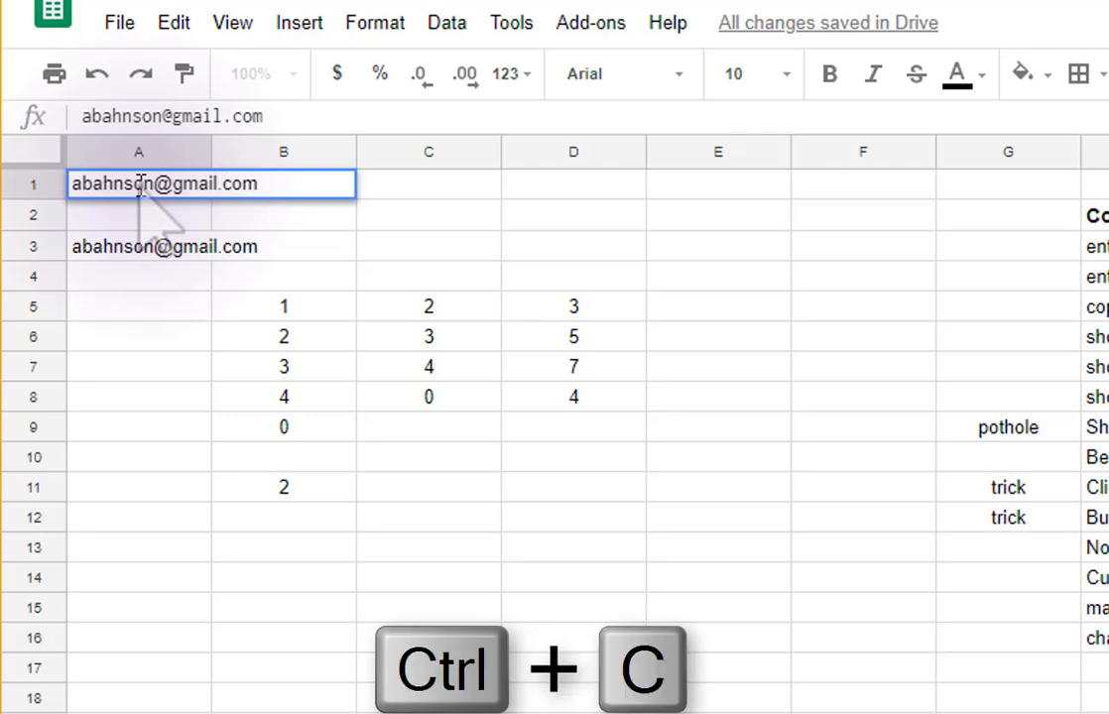
Step: Try pasting the copied e-mail address into cell B5 in edit mode and erase the cell's text
key("Return")
key("Down")
key("Down")
key("Down")
key("F2")
key("ctrl+v")
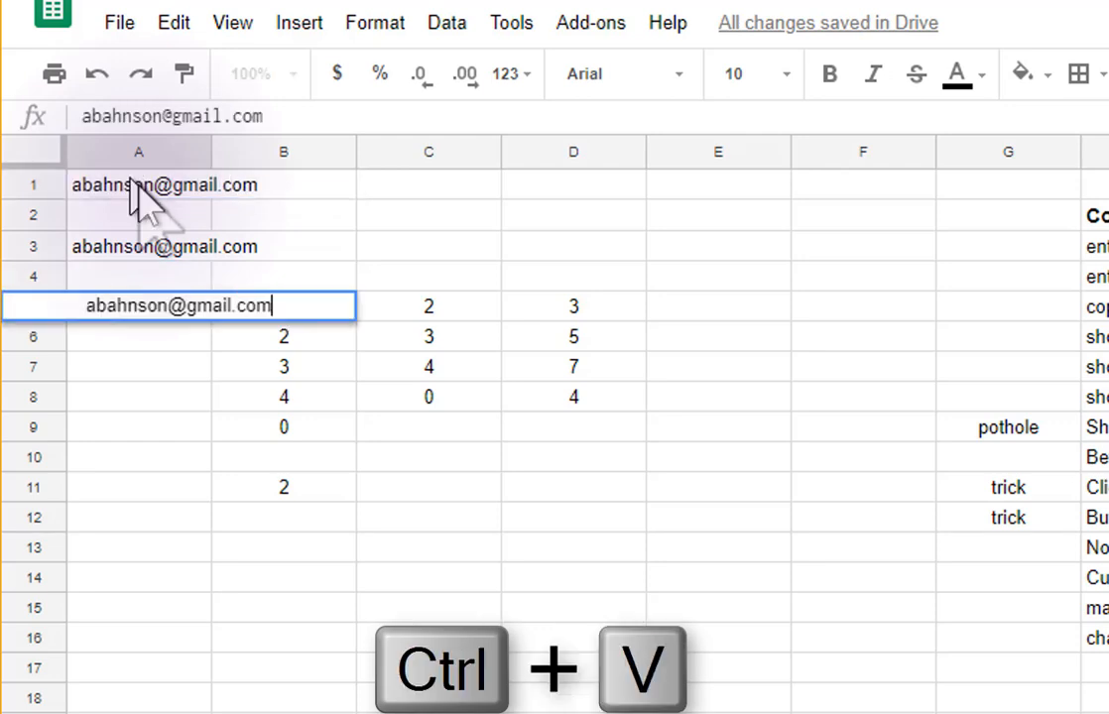
key("BackSpace")
key("BackSpace")
key("BackSpace")
key("BackSpace")
key("BackSpace")
key("BackSpace")
key("BackSpace")
key("BackSpace")
key("BackSpace")
key("BackSpace")
key("BackSpace")
key("BackSpace")
key("BackSpace")
key("BackSpace")
key("BackSpace")
key("BackSpace")
key("BackSpace")
key("BackSpace")
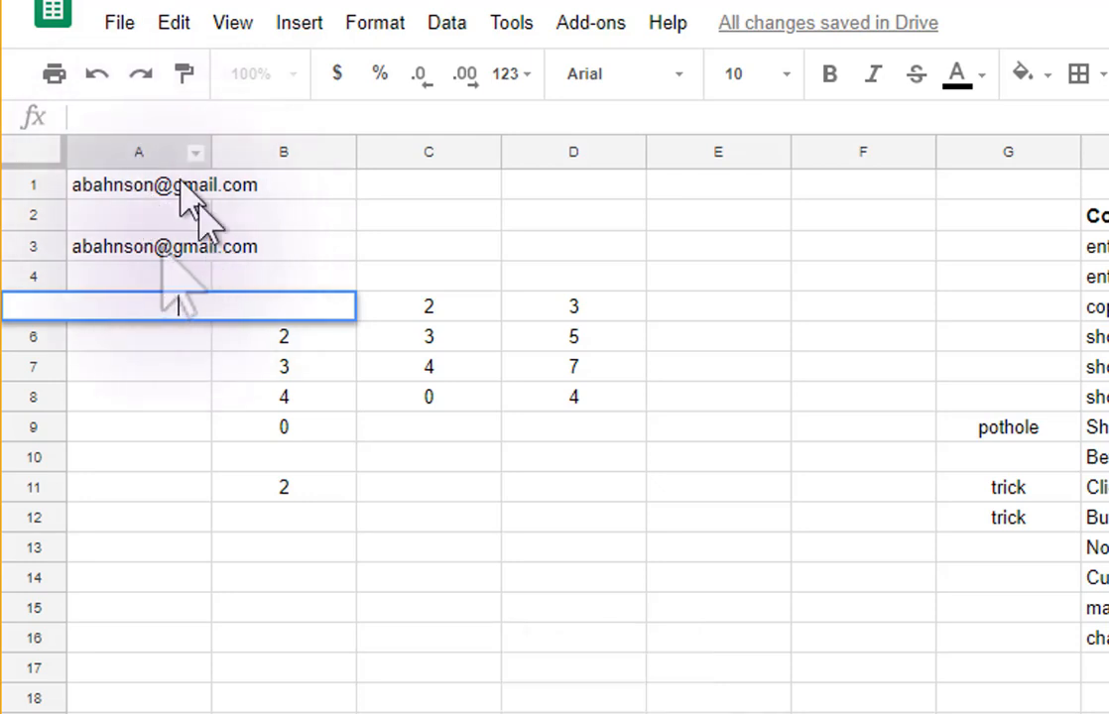
left_click(179, 278)
Step: Paste the copied e-mail address into cells E2 and E5
left_click(163, 249)
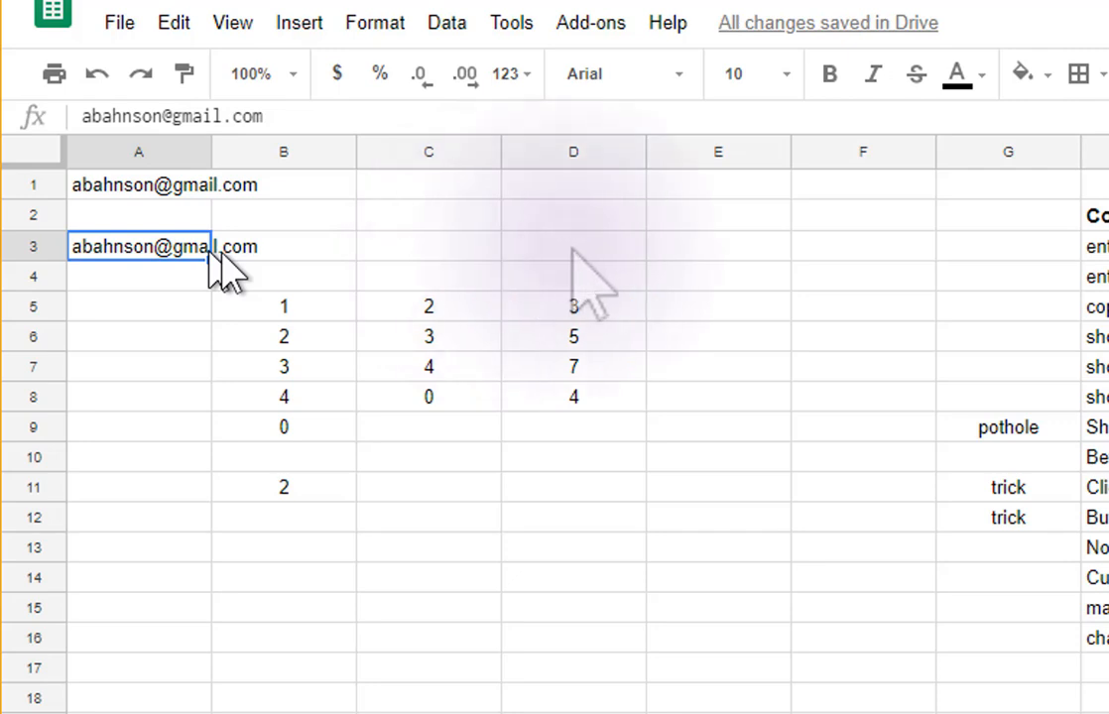
key("ctrl+v")
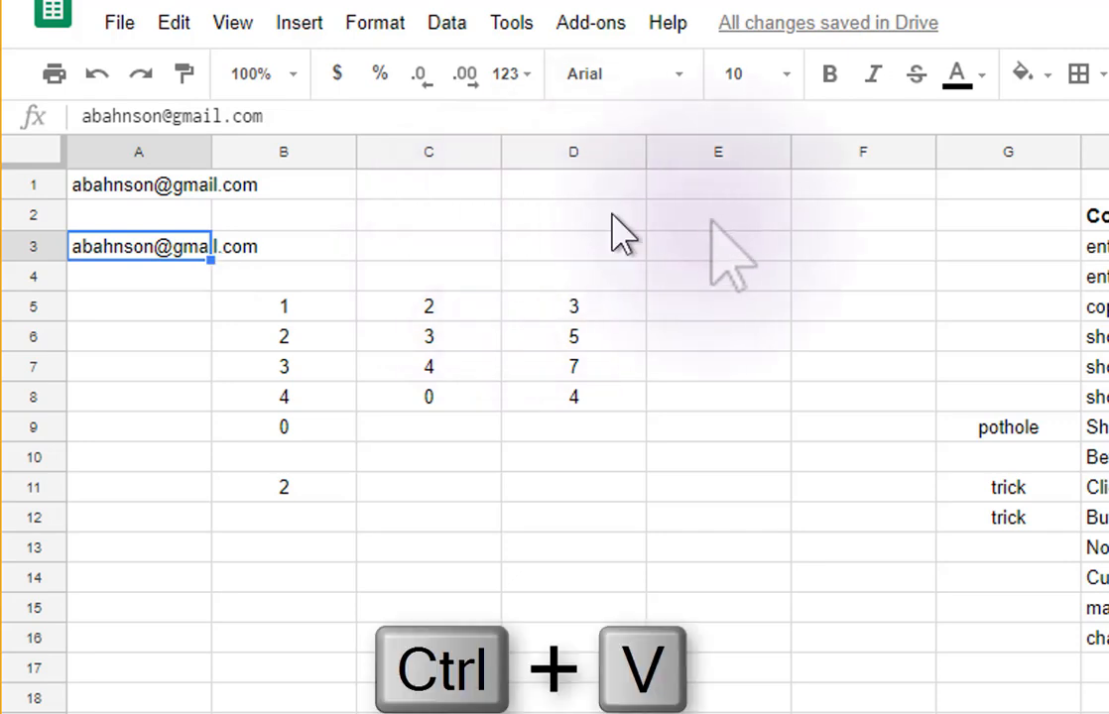
left_click(711, 220)
key("ctrl+v")
left_click(749, 309)
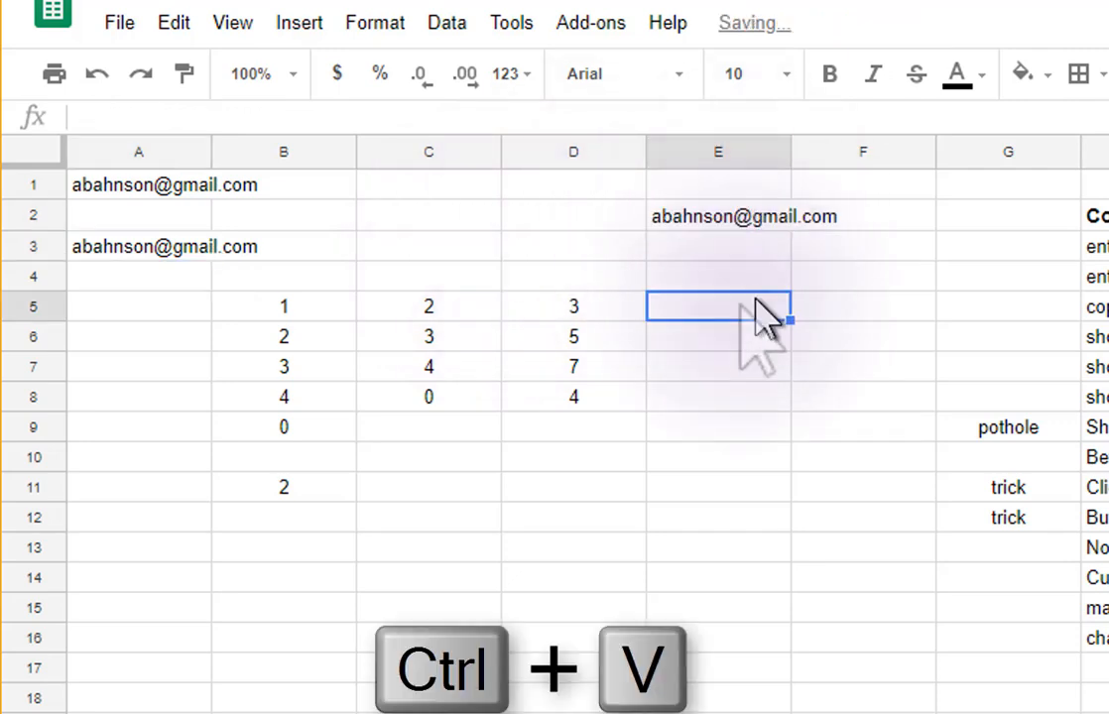
key("ctrl+v")
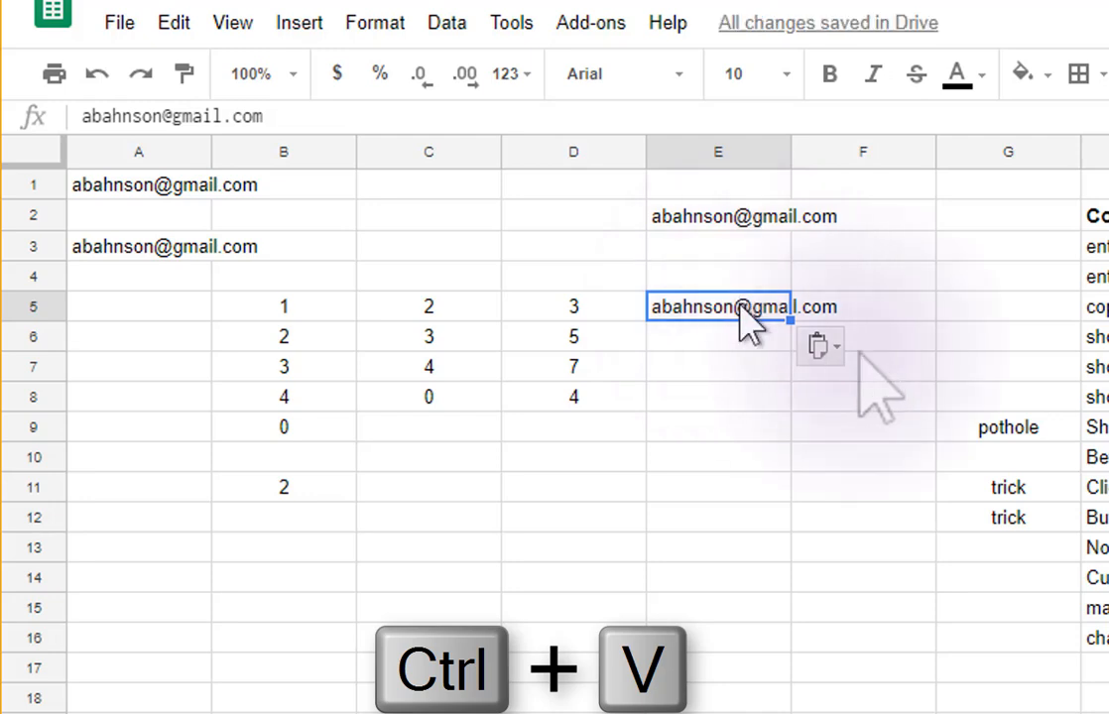
Step: Undo the e-mail address pastes in cells E5, E2 and A3
key("ctrl+z")
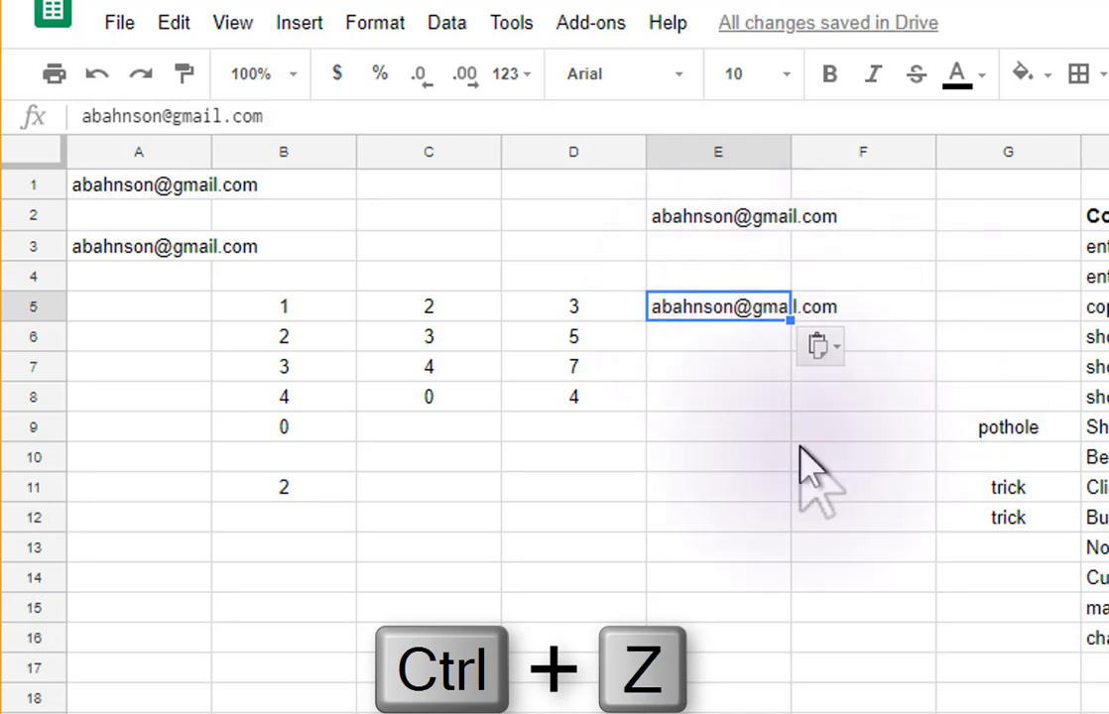
key("ctrl+z")
key("ctrl+z")
key("ctrl+z")
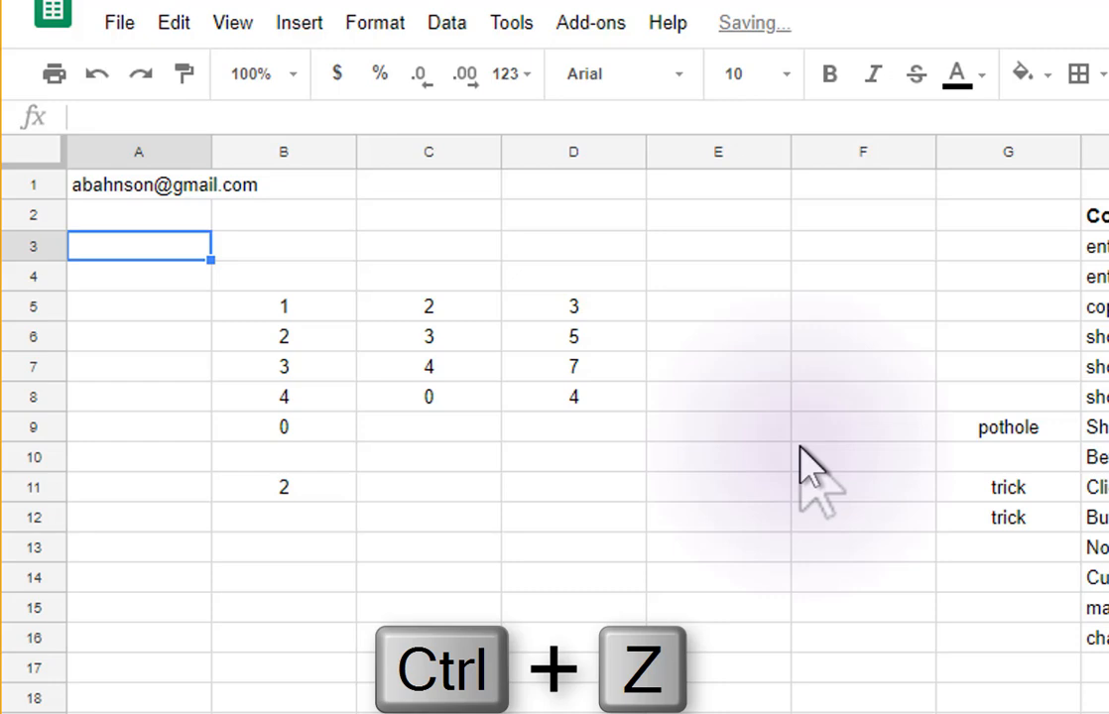
key("ctrl+z")
Step: Clear the copied value from cell B11
key("Down")
key("Down")
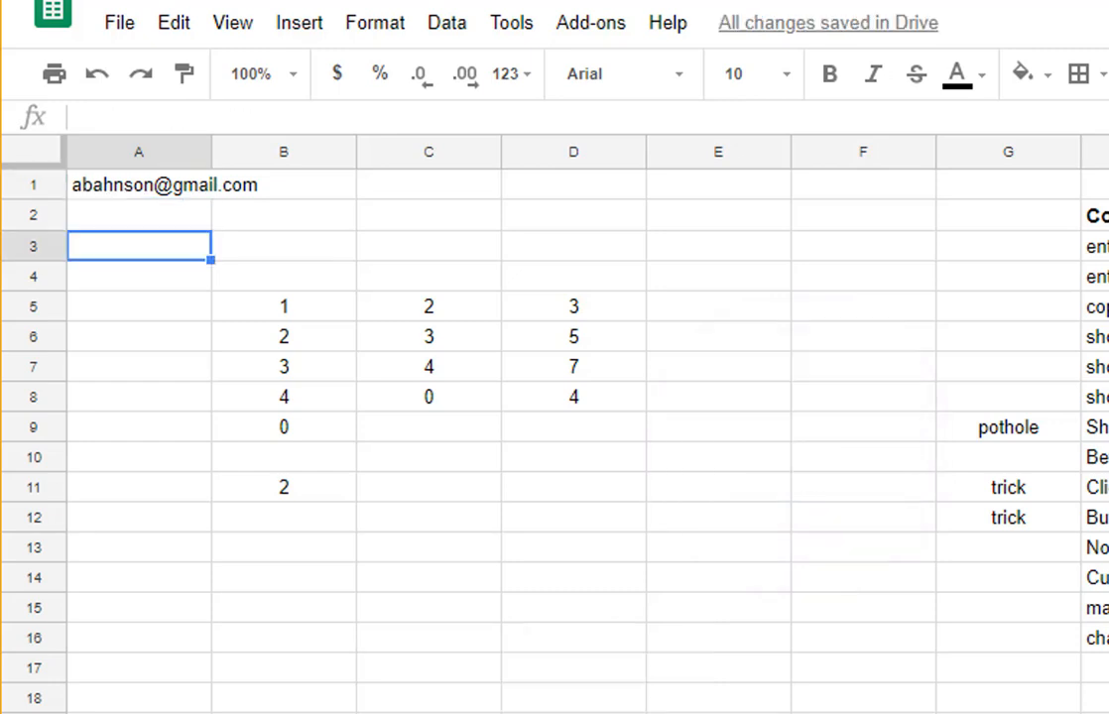
left_click(288, 489)
key("Delete")
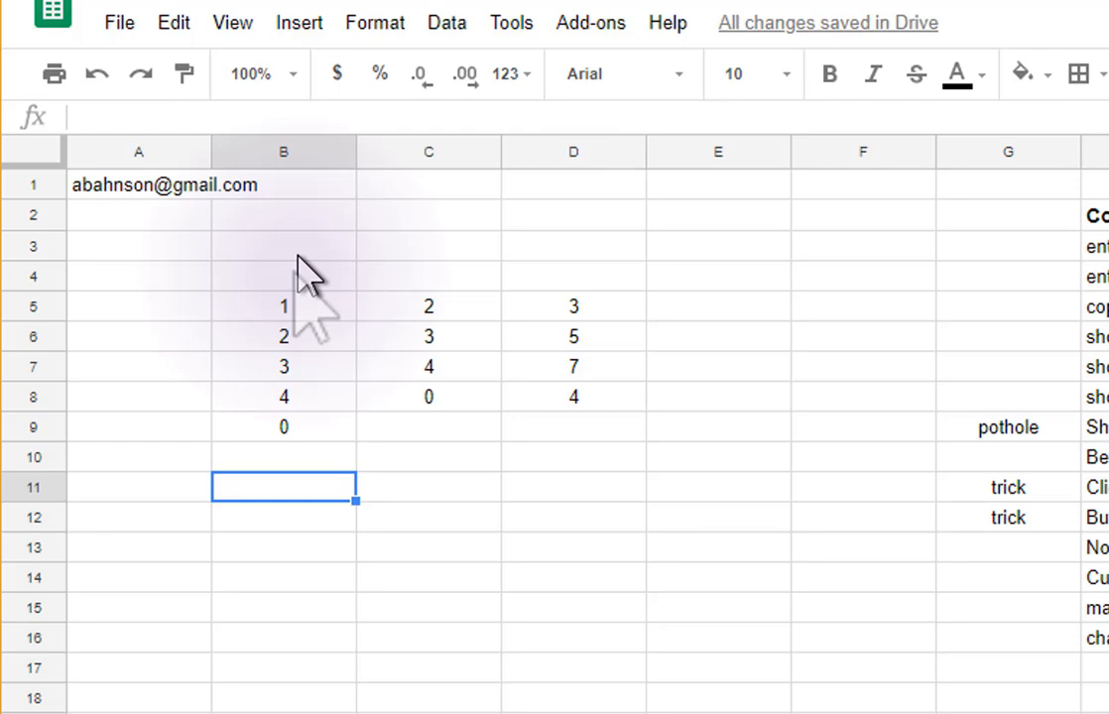
Step: Enter the formula =sum(B5:B8) in cell B4
left_click(298, 273)
type("=")
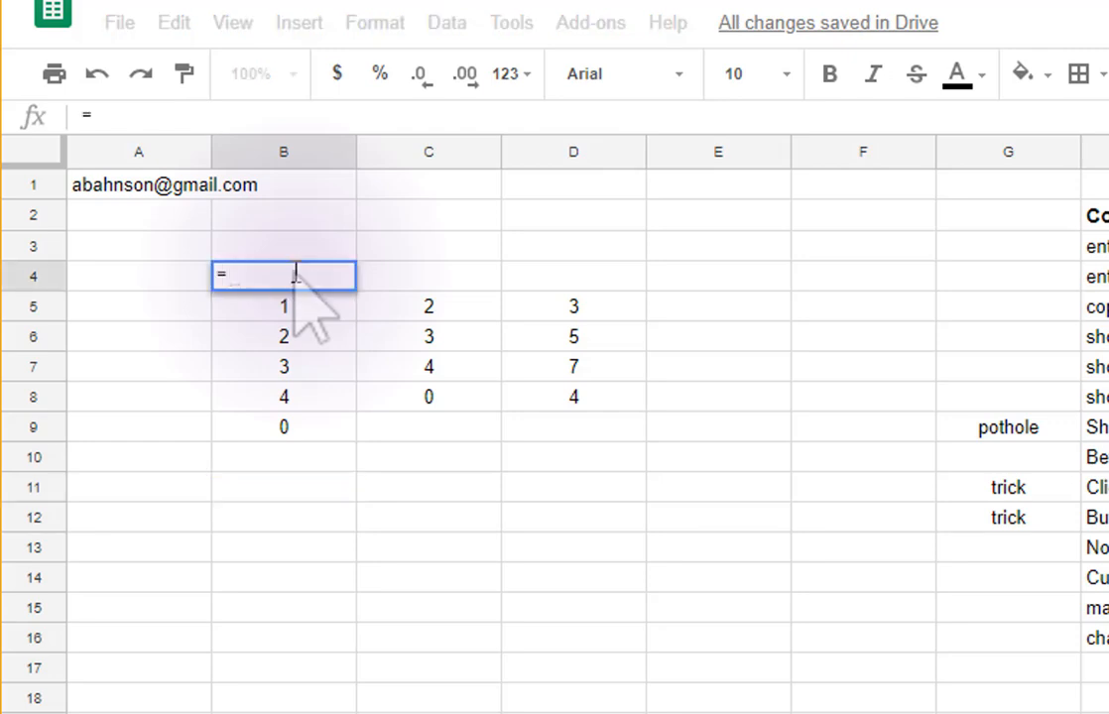
type("sum(")
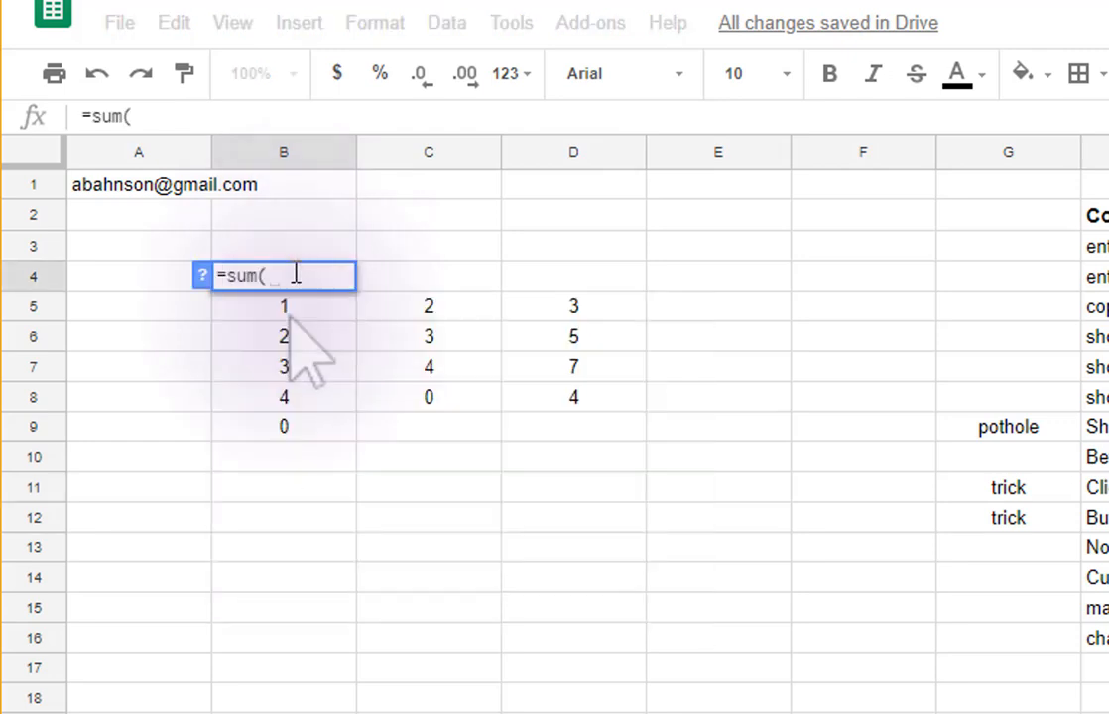
left_click_drag(290, 316, 291, 323)
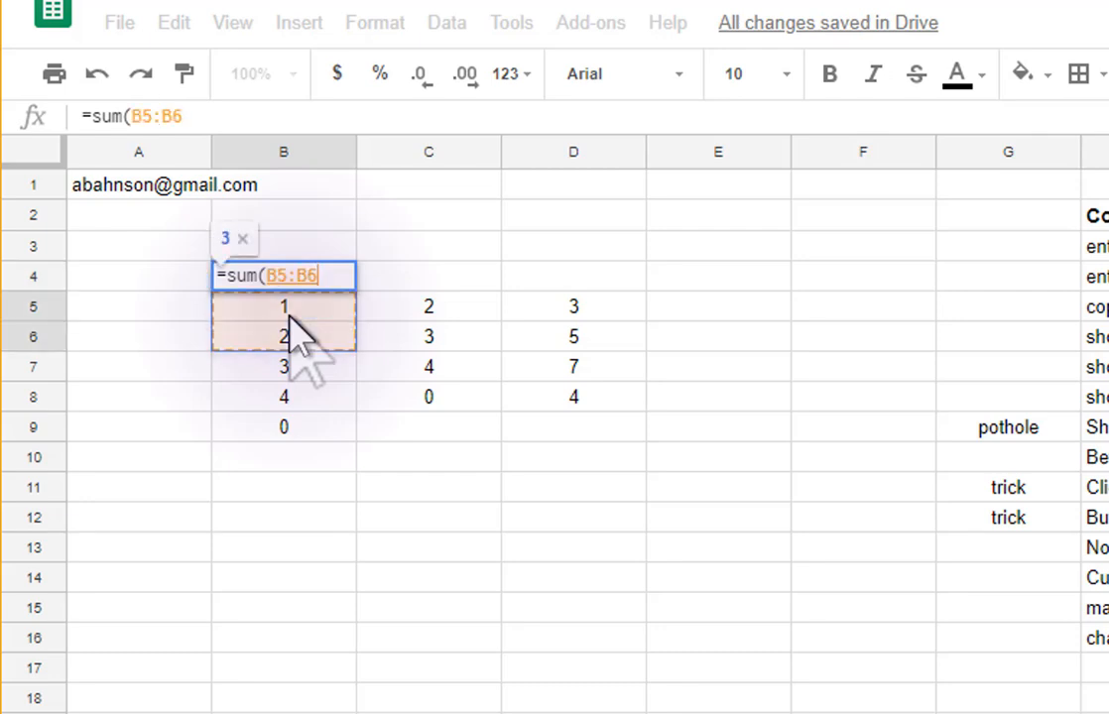
key("shift+Down")
key("shift+Down")
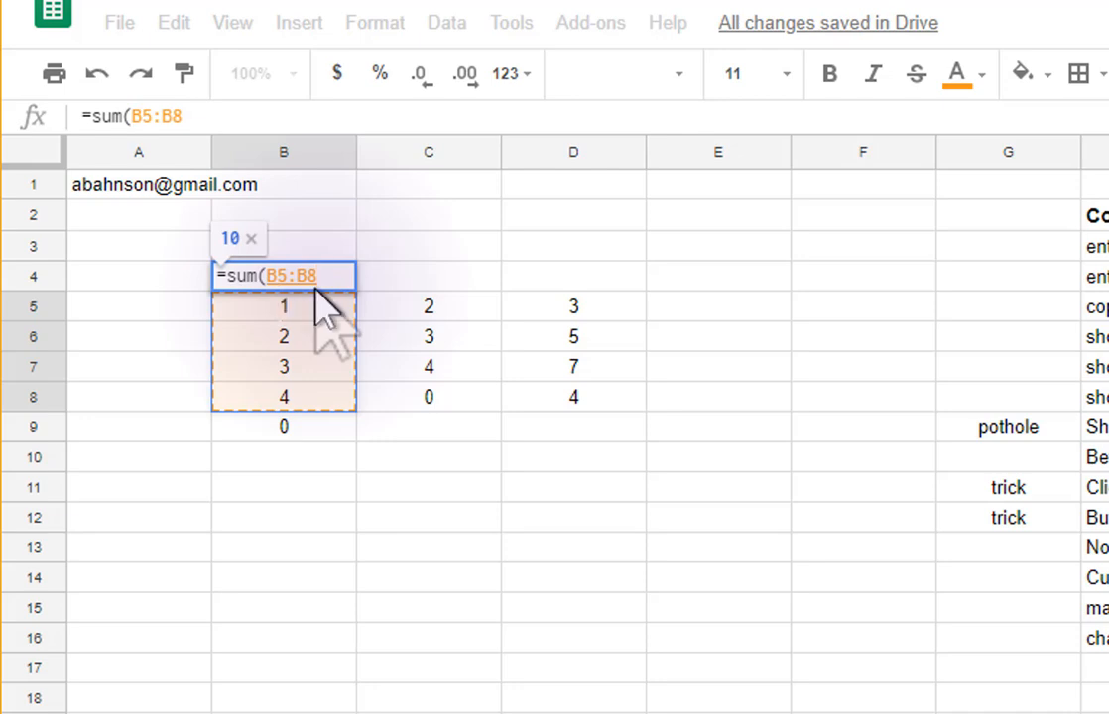
key("Left")
key("Right")
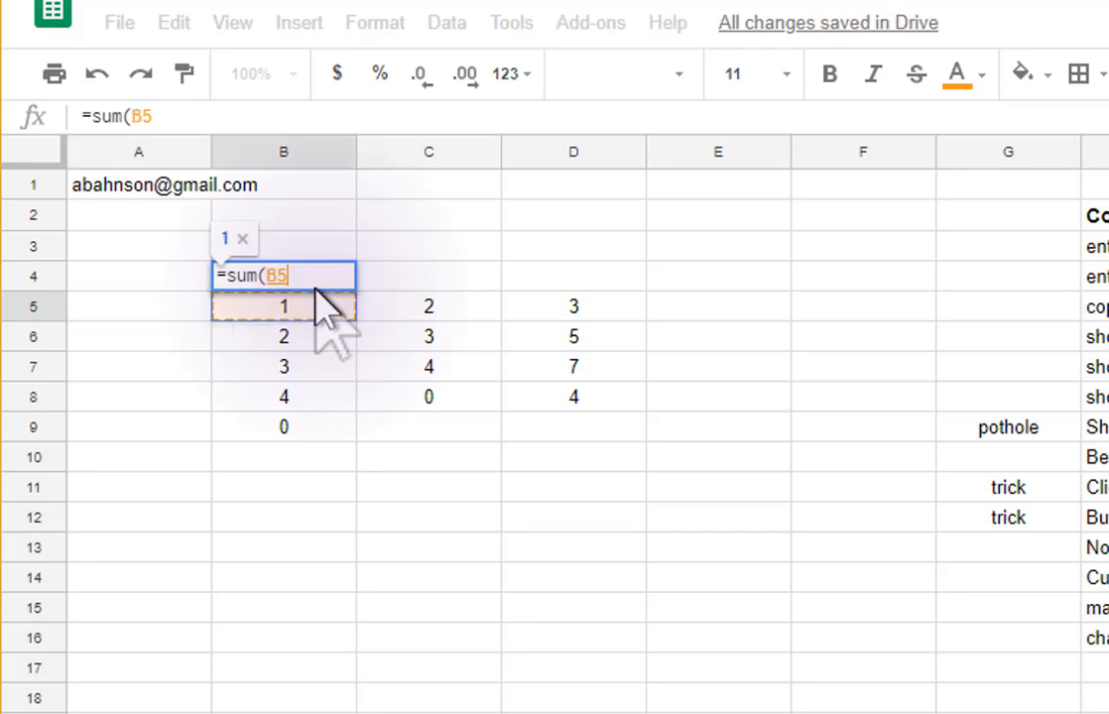
key("shift+Down")
key("shift+Down")
key("shift+Down")
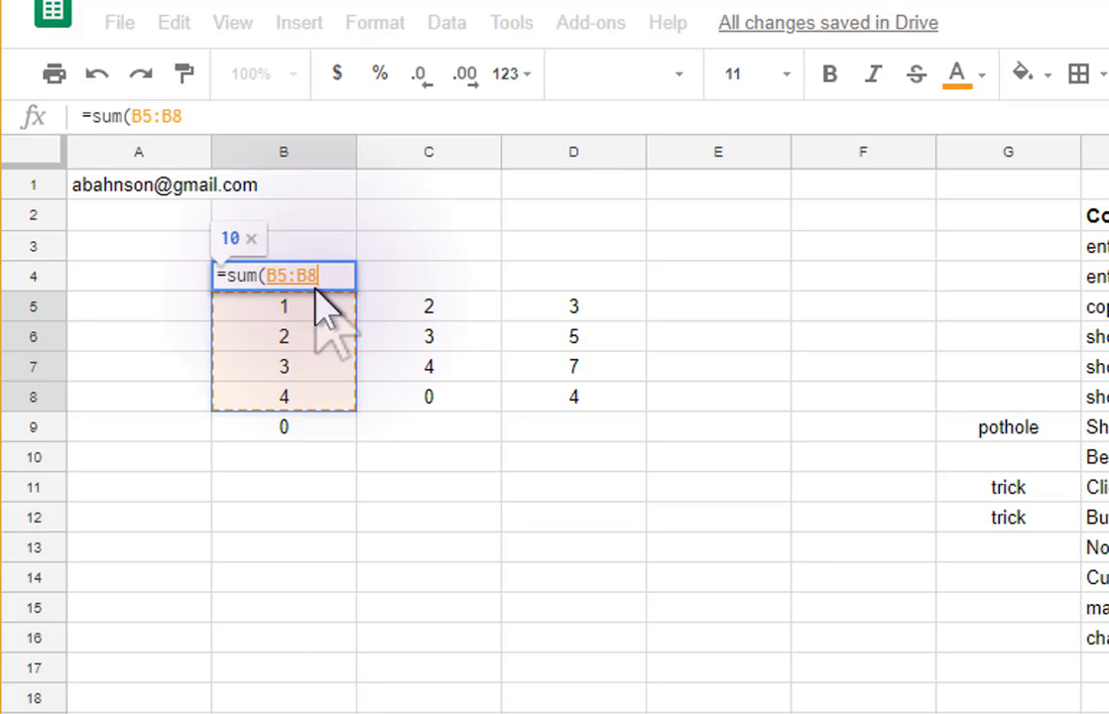
key("Return")
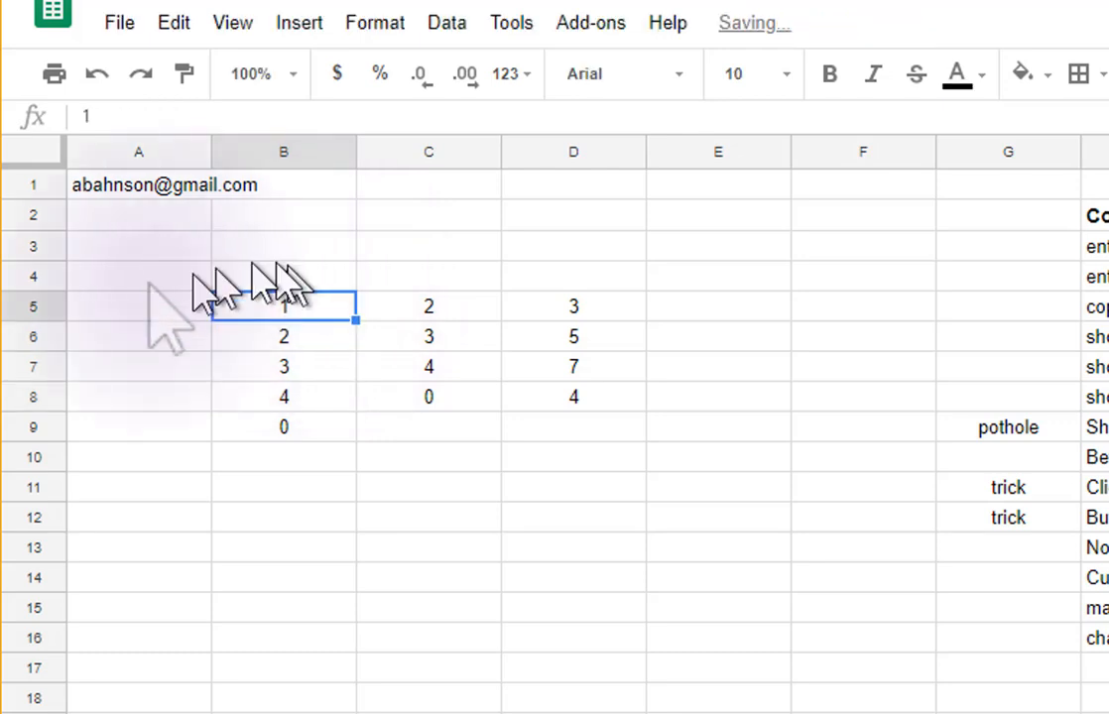
Step: Label the total by entering "sum" in cell A4
double_click(149, 278)
type("sum")
key("Return")
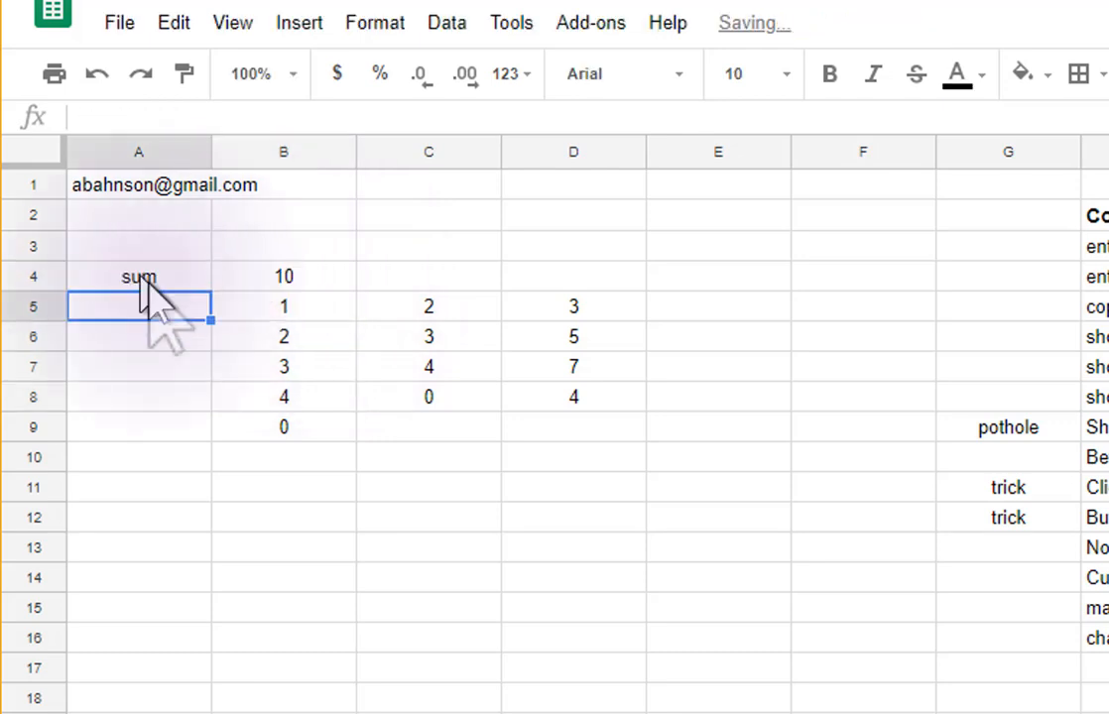
Step: Label cell A3 "stdev", leaving the "sum" label in the cell below intact
key("Right")
key("Up")
key("Up")
key("Left")
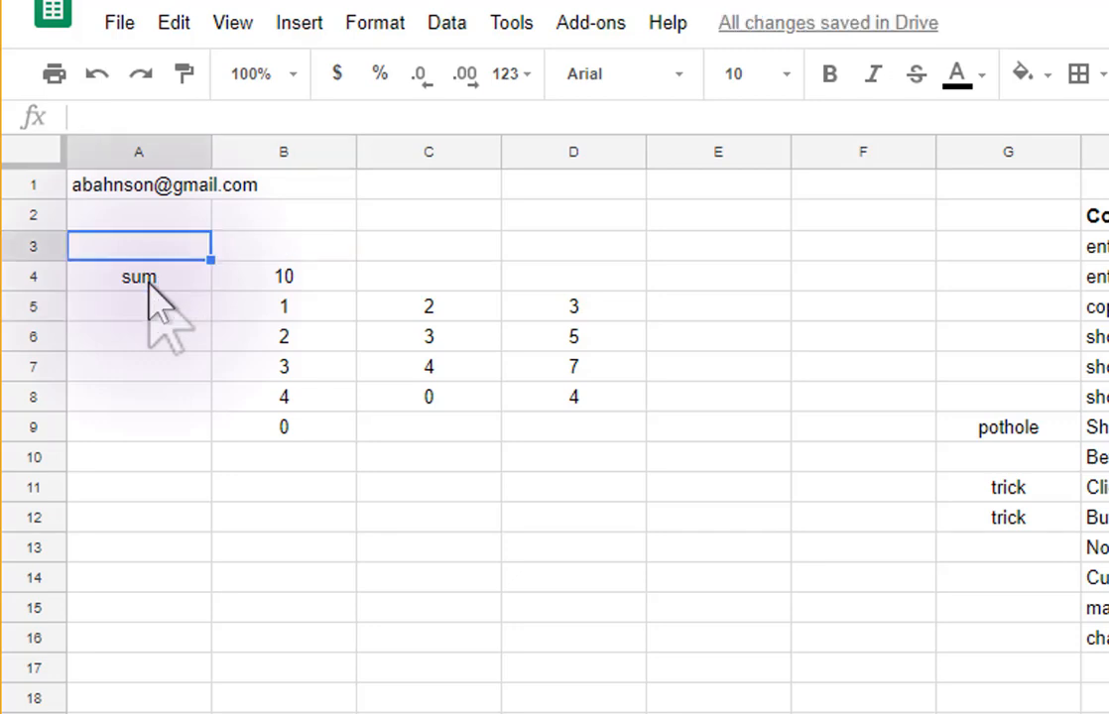
type("stdev")
key("Return")
type("1")
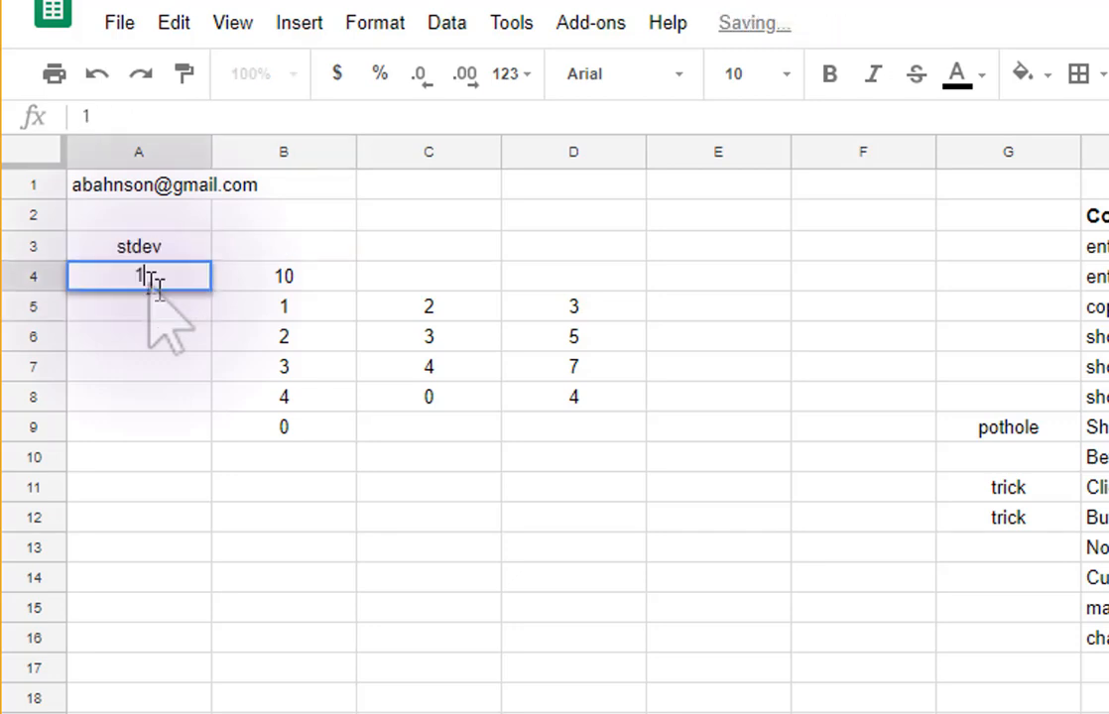
key("Escape")
Step: Enter the formula =stdev(B5:B8) in cell B3
key("Right")
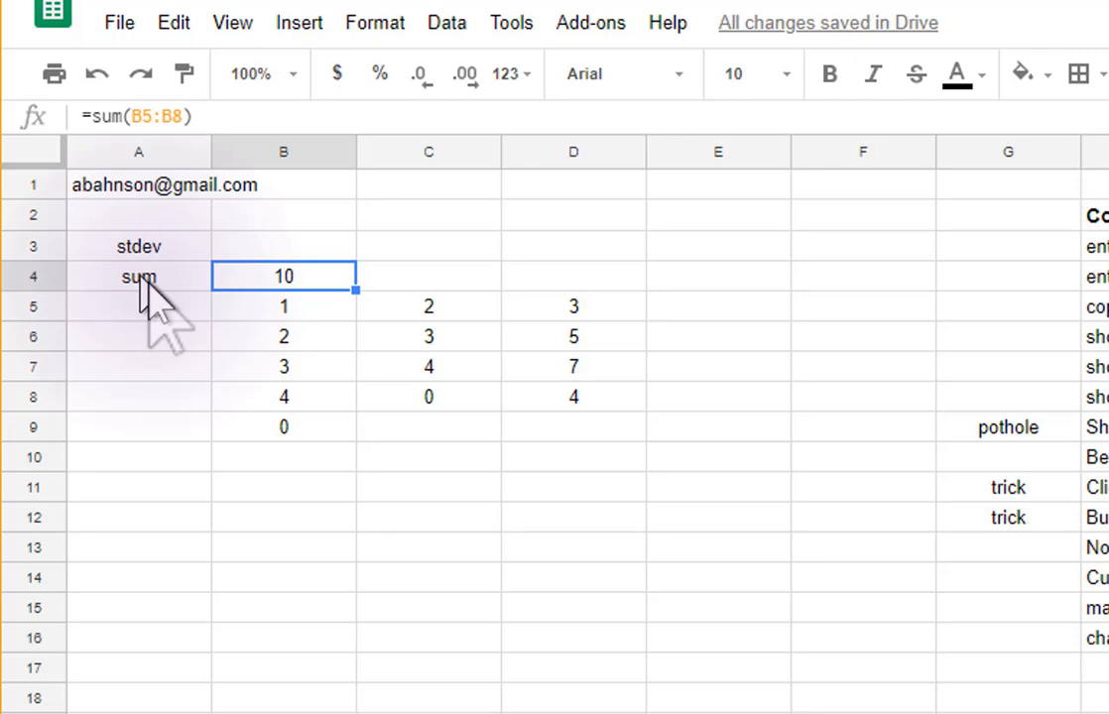
key("Up")
type("=st")
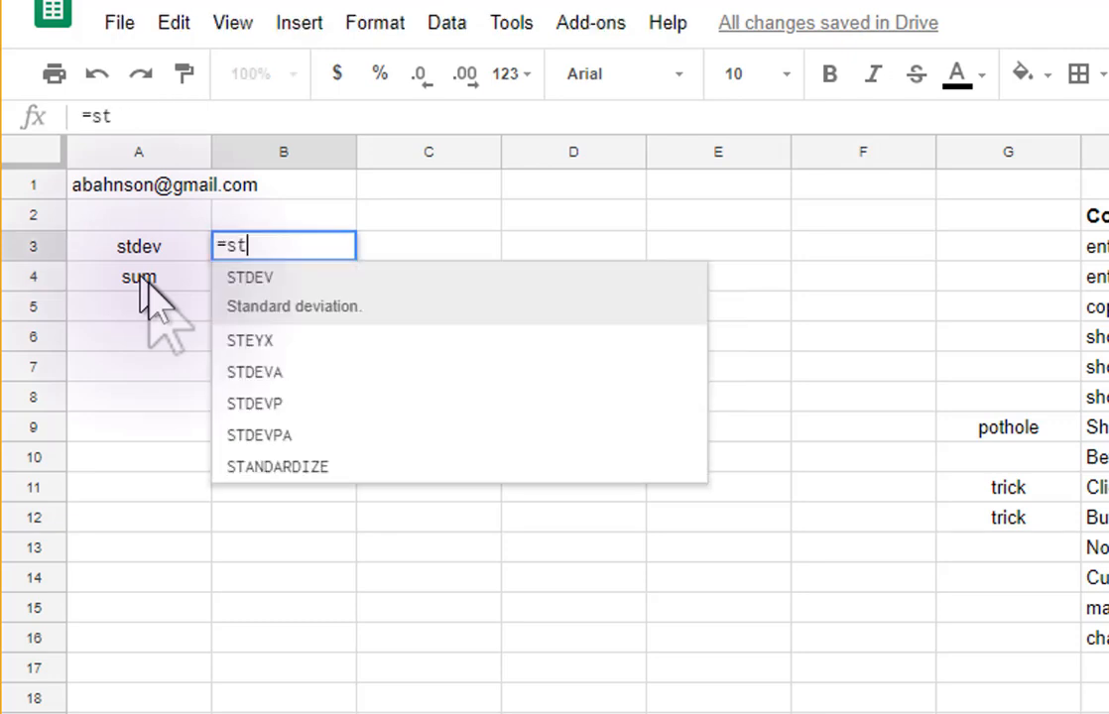
type("dev(")
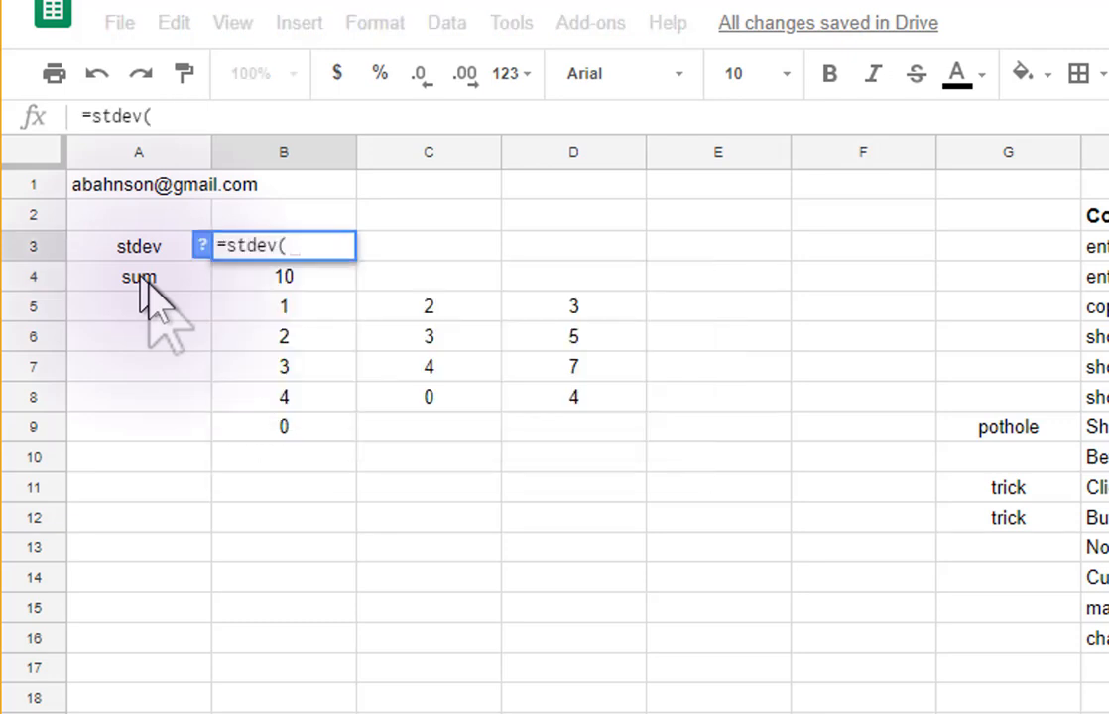
key("Down")
key("Down")
key("Down")
key("Right")
key("Right")
key("Right")
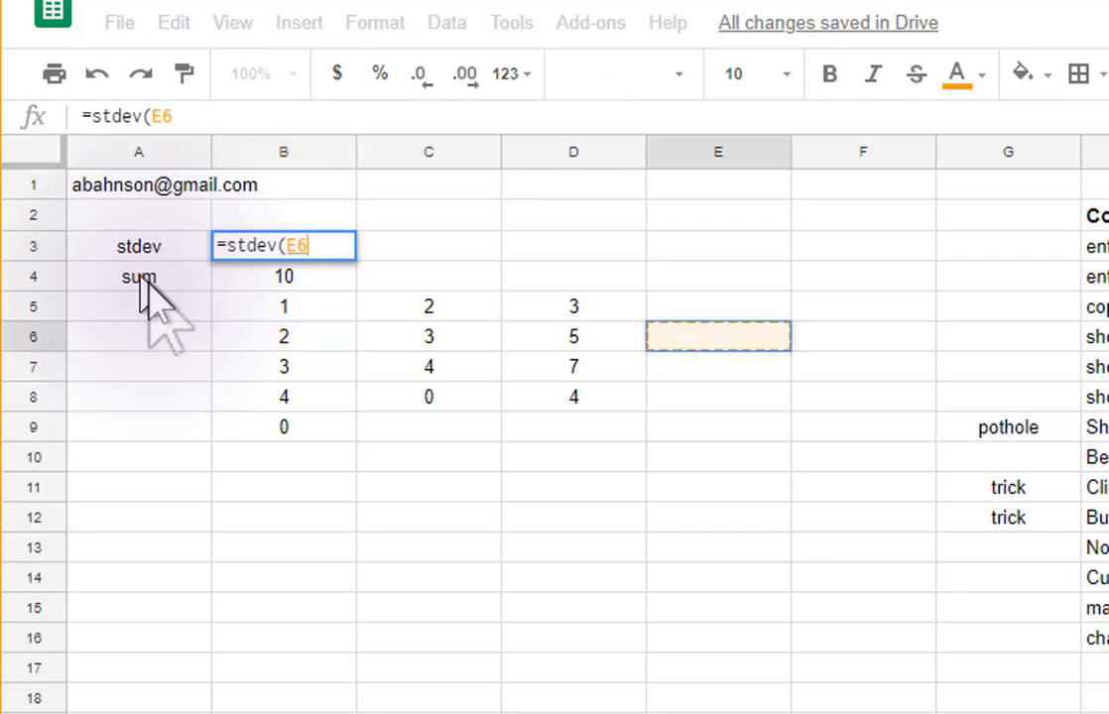
key("Up")
key("Left")
key("Up")
key("Left")
key("Left")
key("Down")
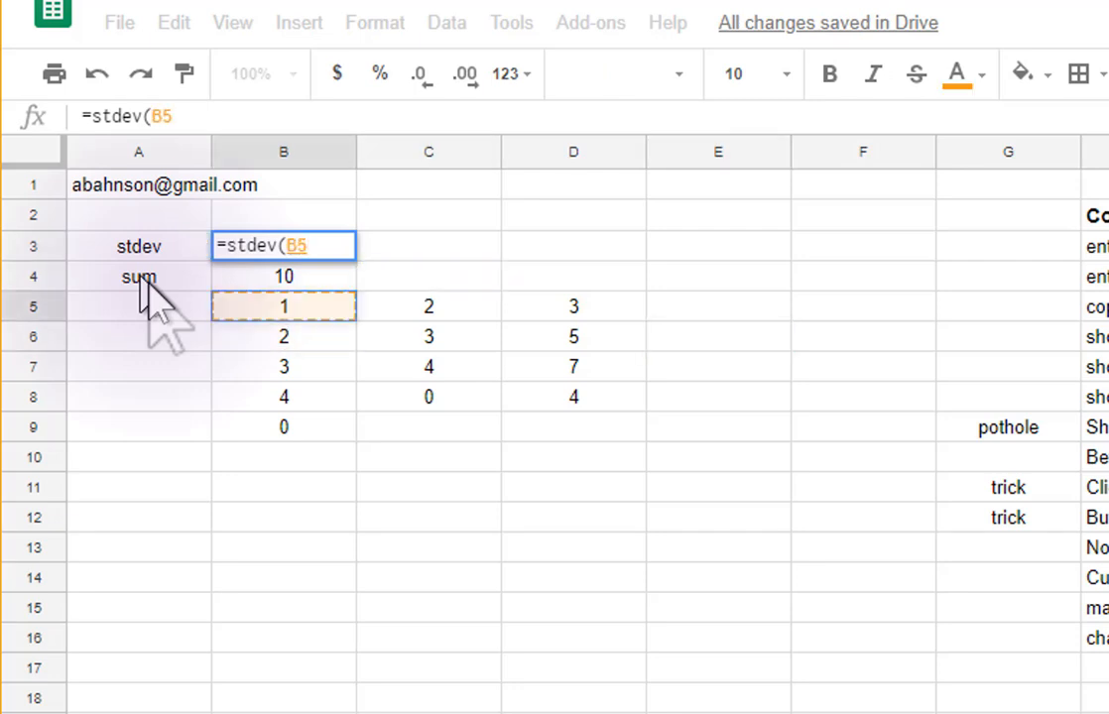
key("shift+Down")
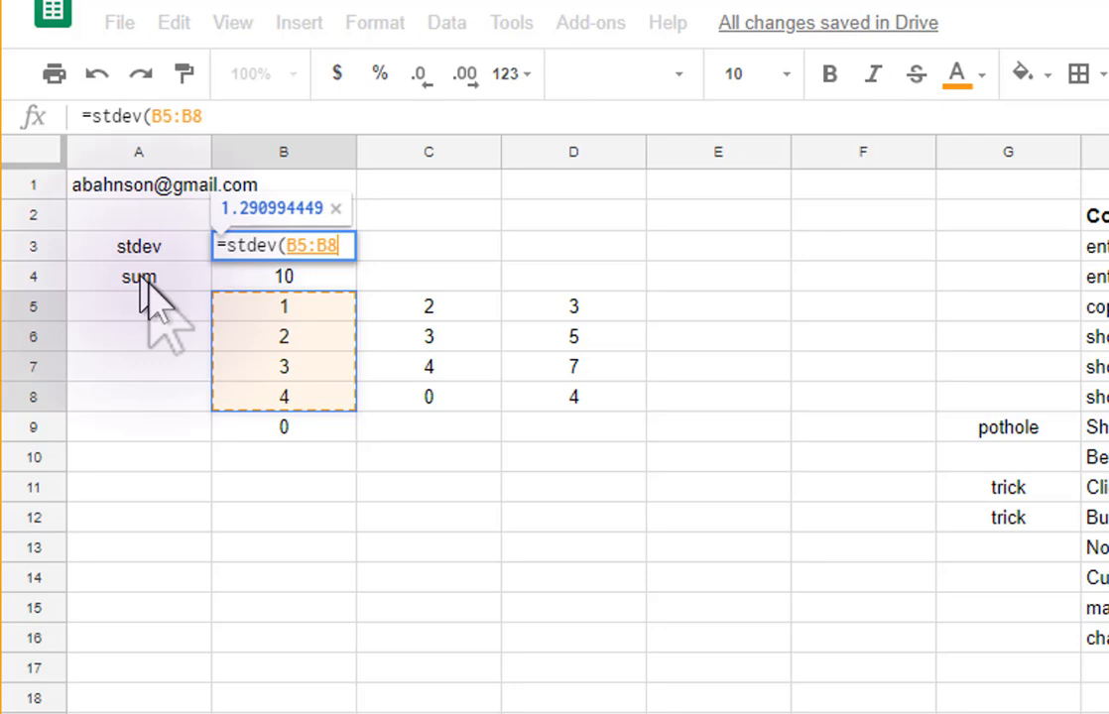
key("Return")
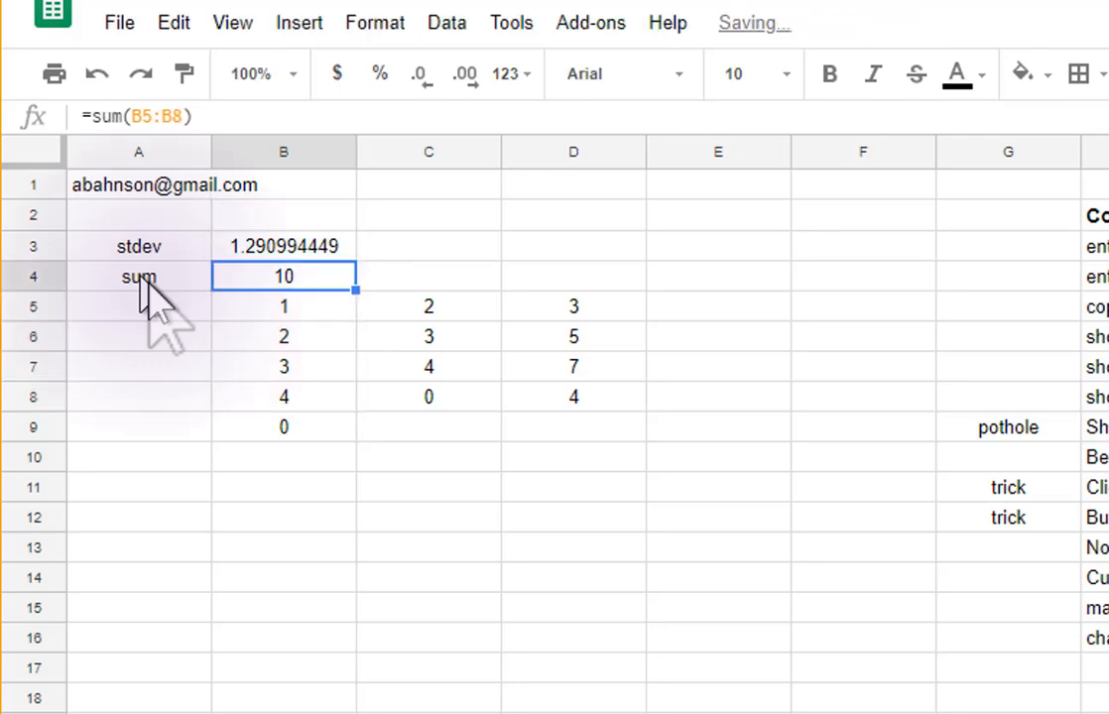
Step: Copy only the bracketed range (B5:B8) from within the stdev formula in cell B3
key("Up")
key("F2")
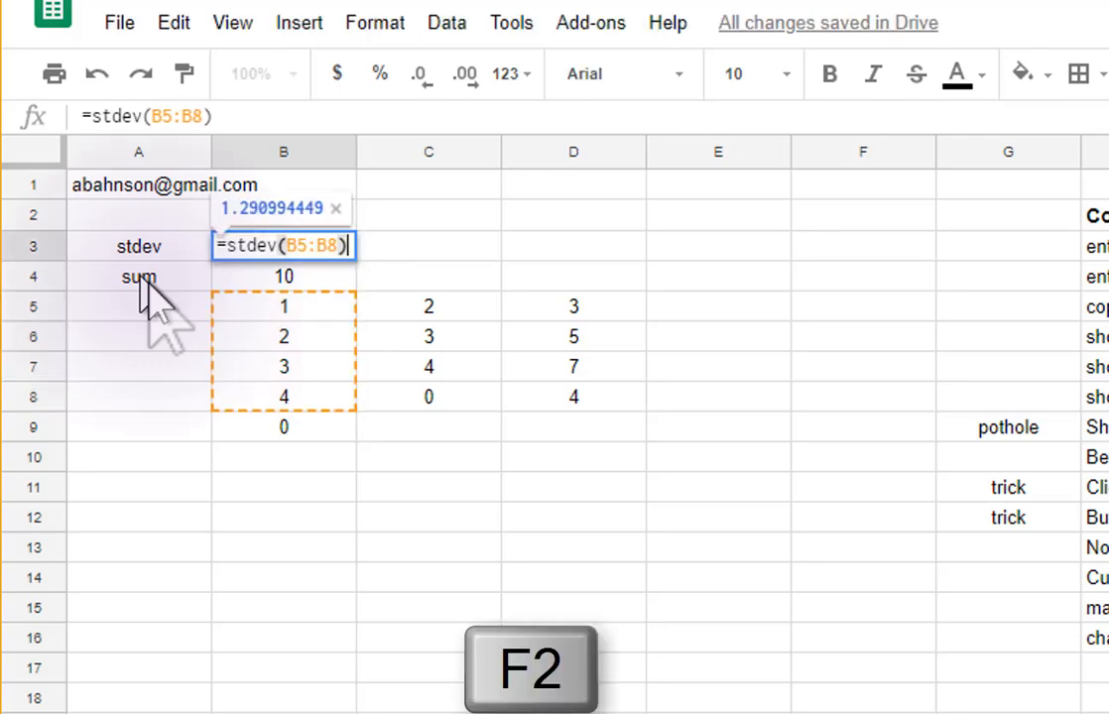
key("shift+Left")
key("shift+Left")
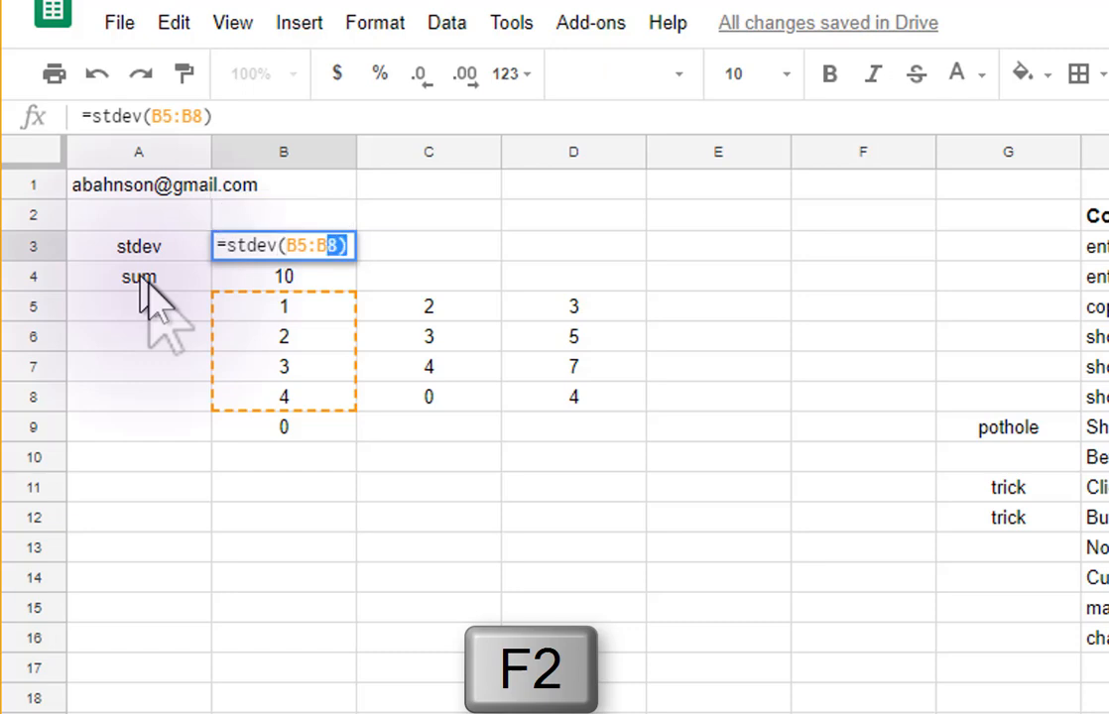
key("shift+Left")
key("shift+Left")
key("shift+Left")
key("shift+Left")
key("shift+Left")
key("shift+Left")
key("shift+Left")
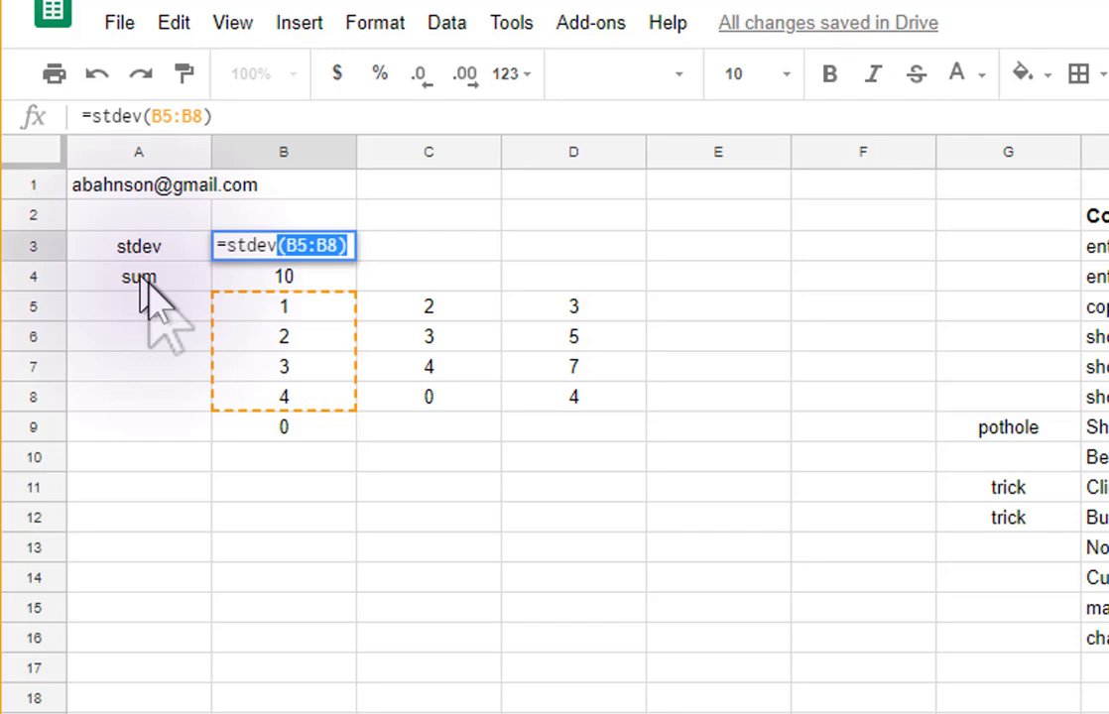
key("ctrl+c")
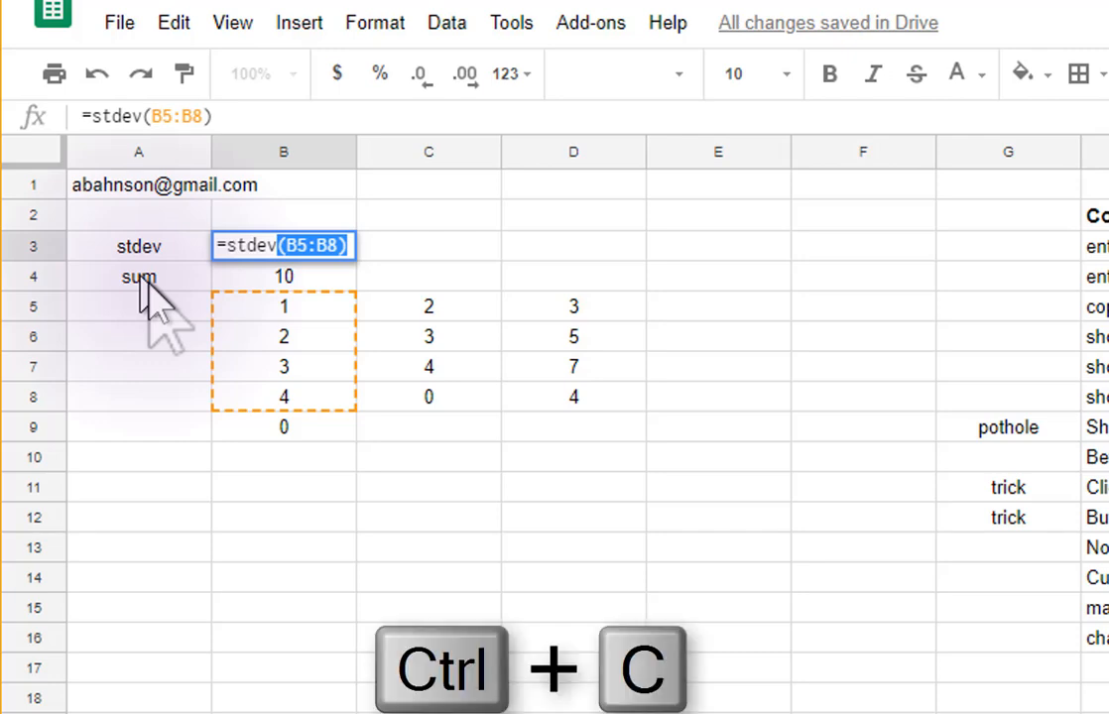
Step: Enter =count(B5:B8) in cell B2, pasting the copied range after the function name
left_click(270, 220)
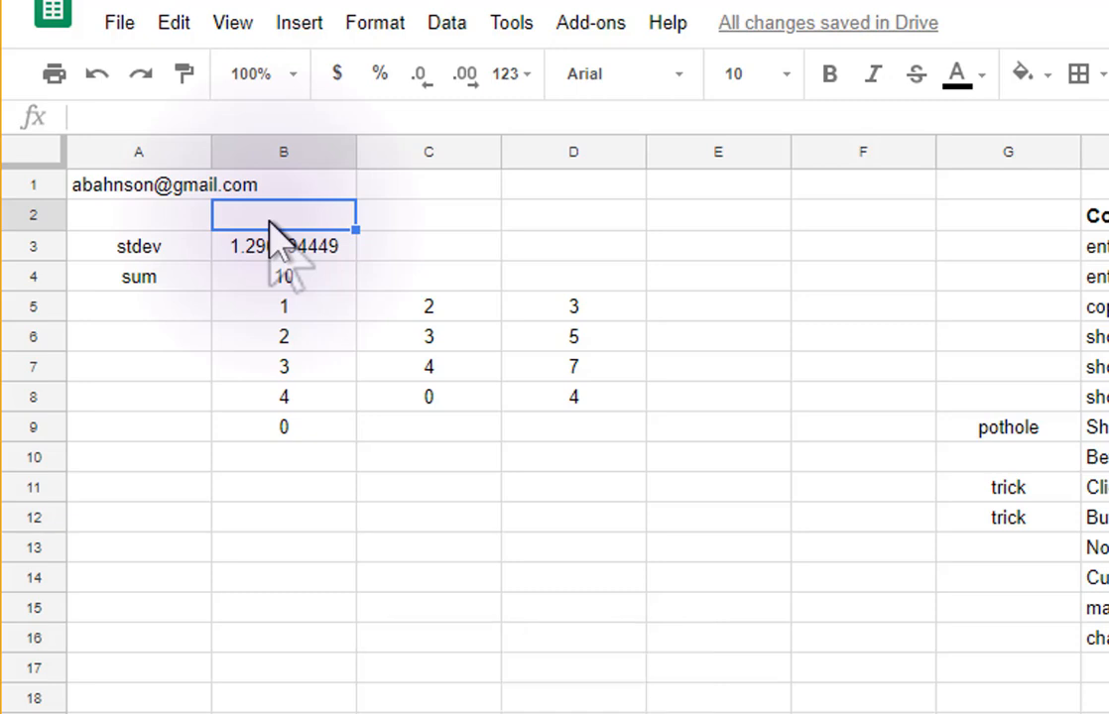
type("=count")
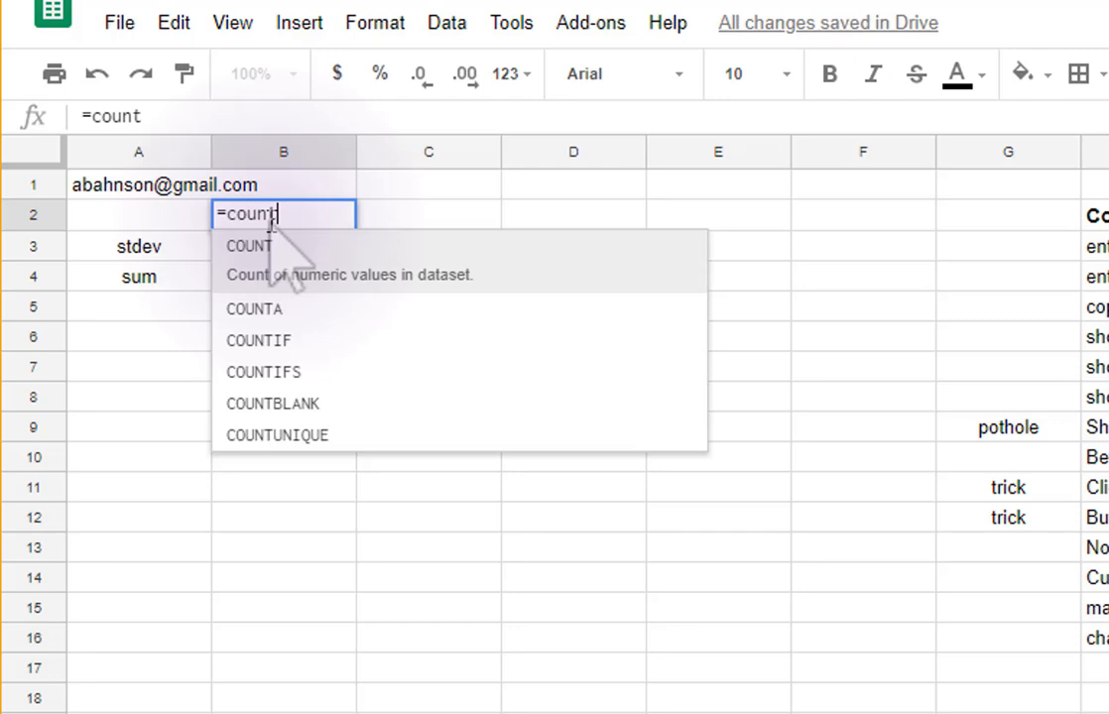
key("ctrl+v")
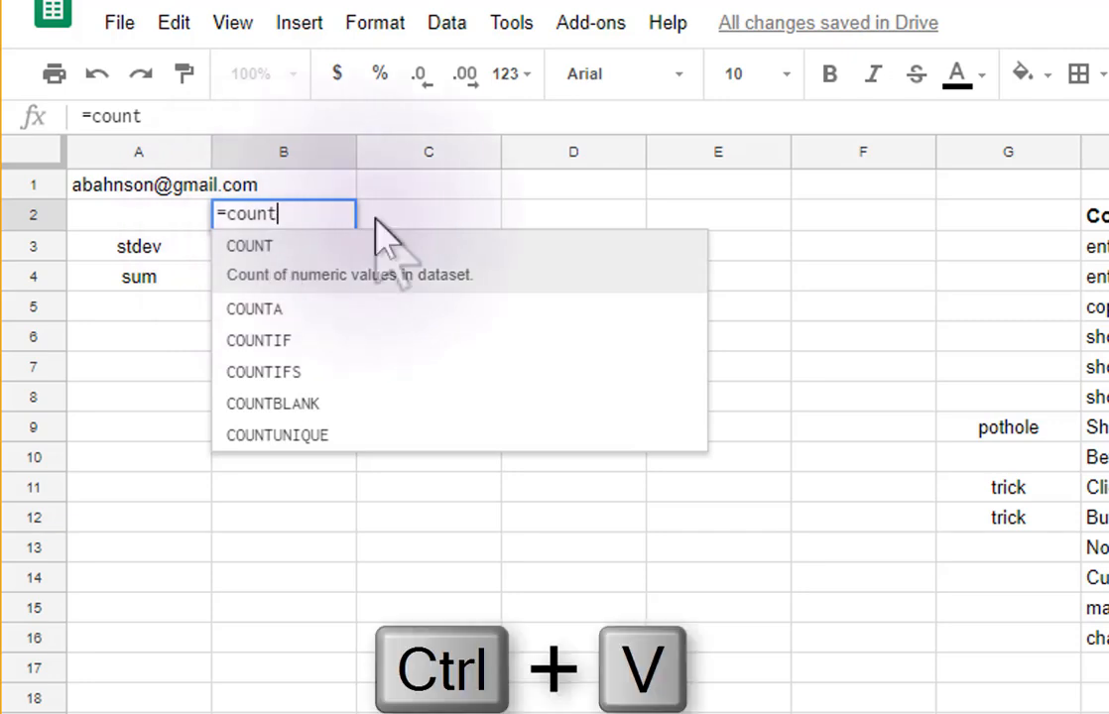
key("Return")
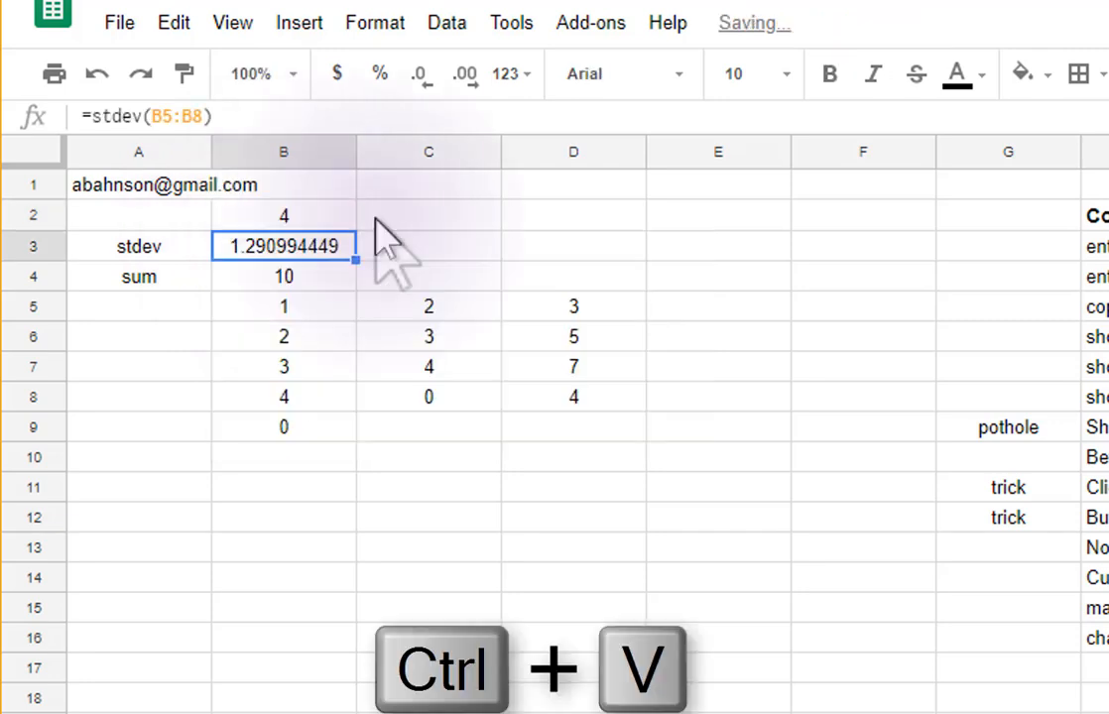
Step: Label the count result by entering "count" in cell A2
key("Left")
key("Up")
type("count")
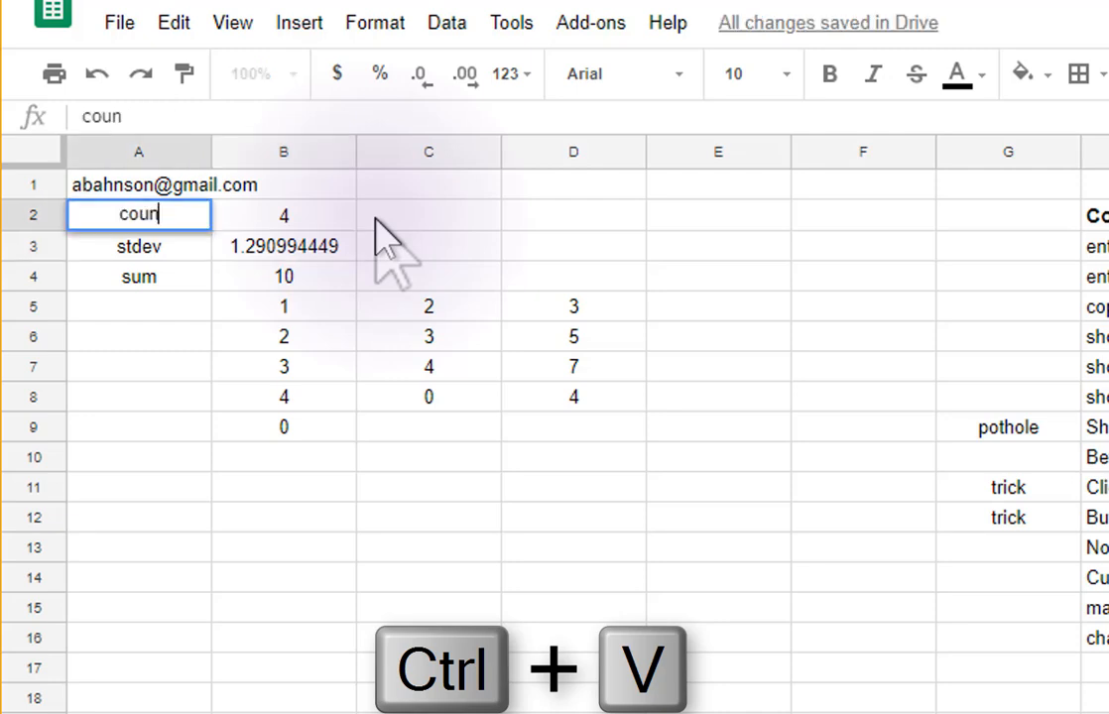
key("Return")
Step: Enter the label "min" in cell C15
left_click(437, 620)
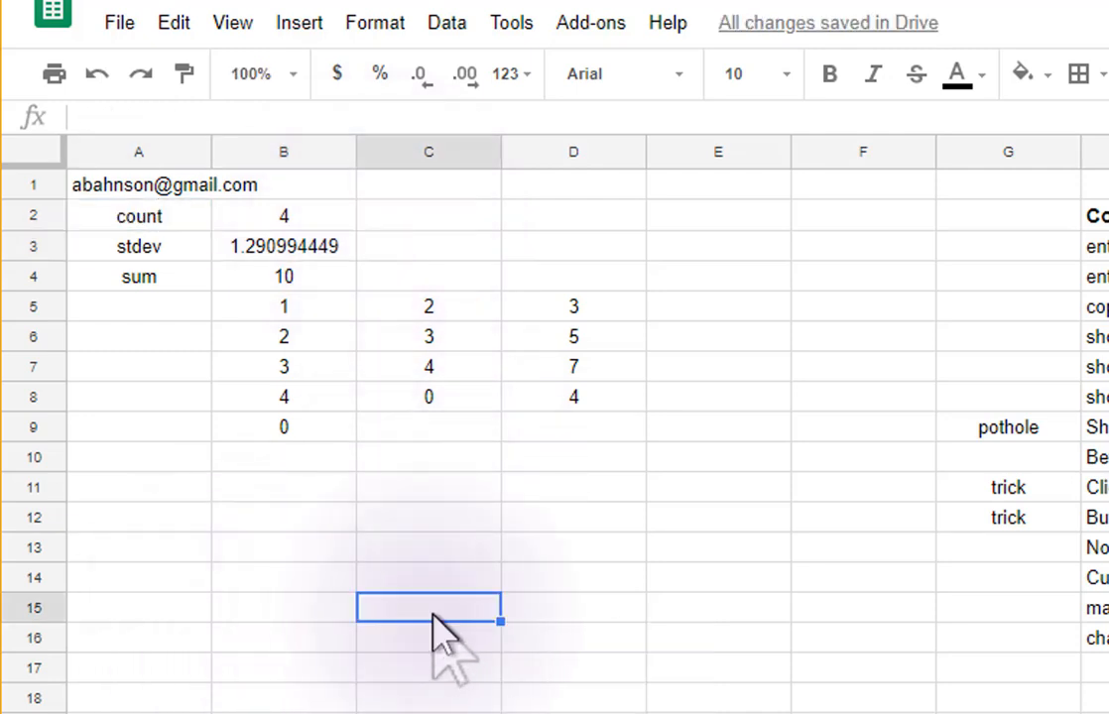
type("min")
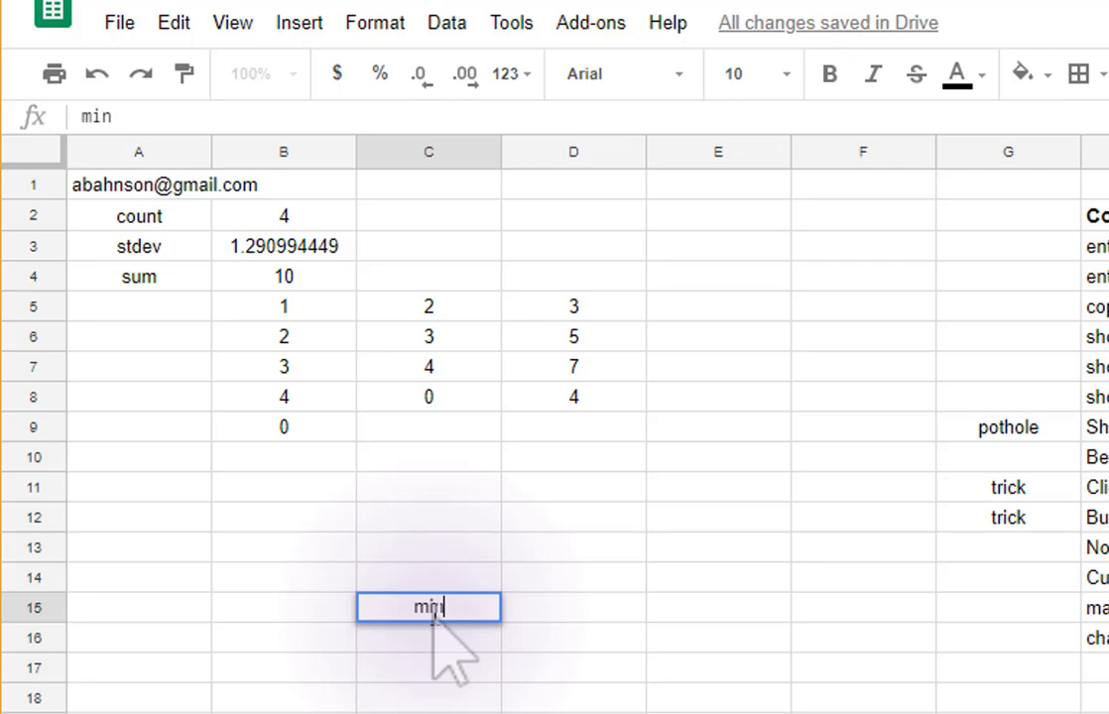
key("Return")
Step: Enter =min(B5:B8) in cell D15 by pasting the copied range, and open the formula in edit mode to show its references
key("Up")
key("Right")
type("=min")
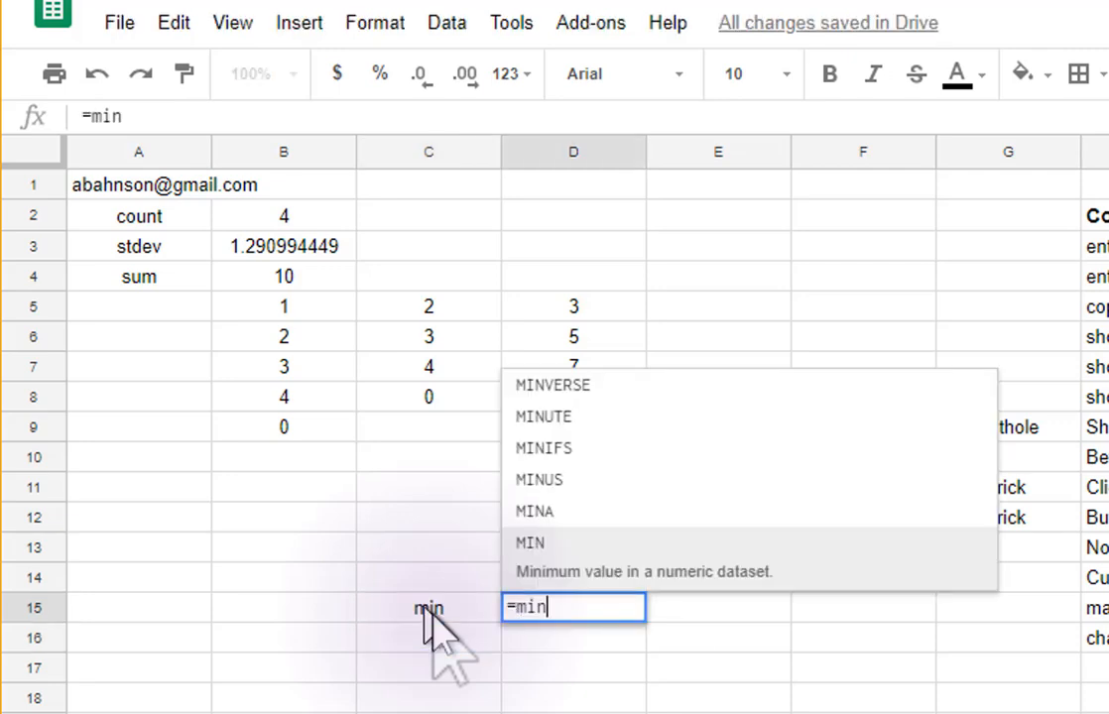
key("ctrl+v")
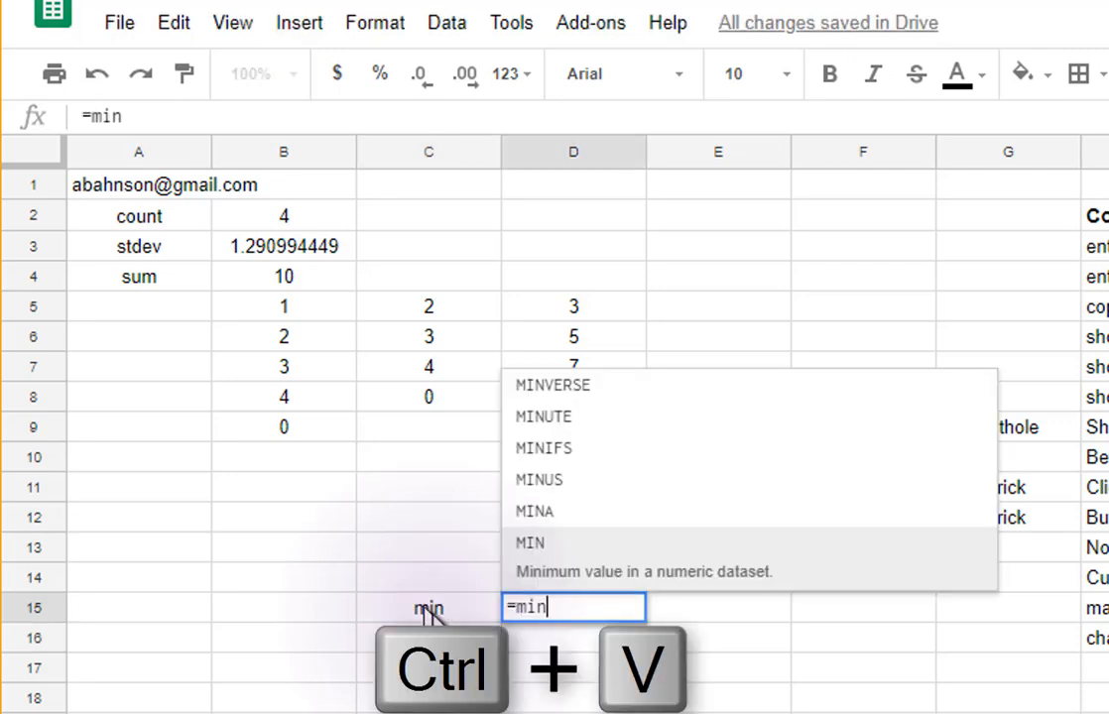
key("Return")
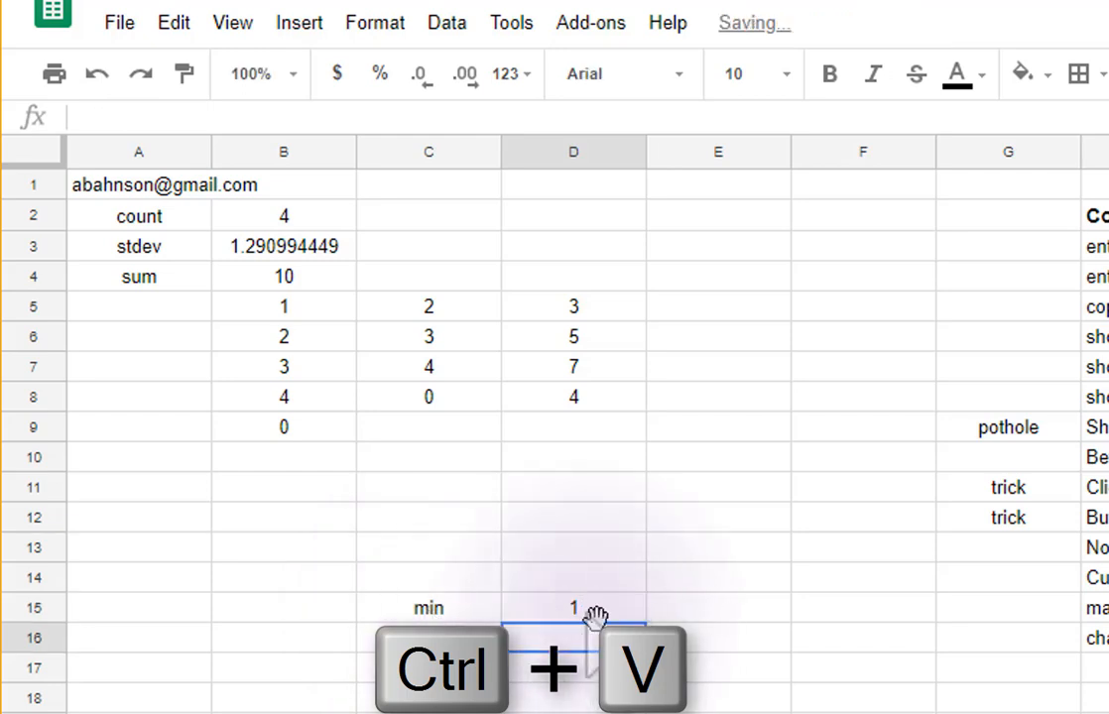
left_click(596, 613)
key("F2")
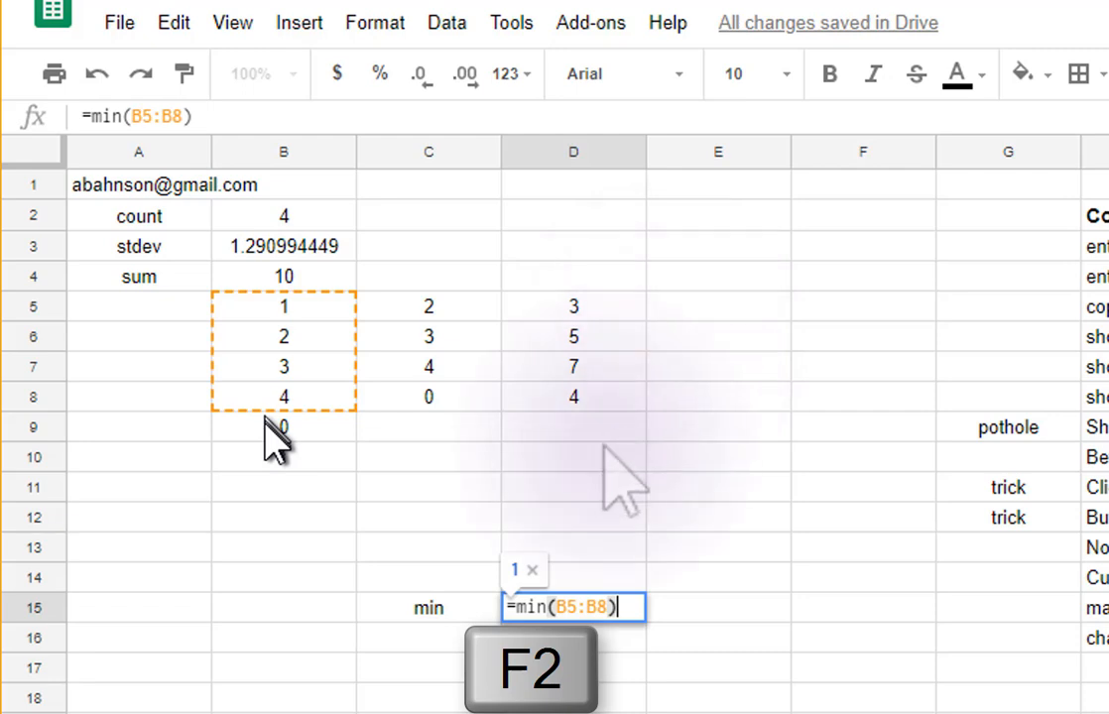
Step: Copy only the text gmail.com from the e-mail address in cell A1 and paste it into cells A9 and A15
left_click(149, 184)
left_click_drag(274, 117, 195, 116)
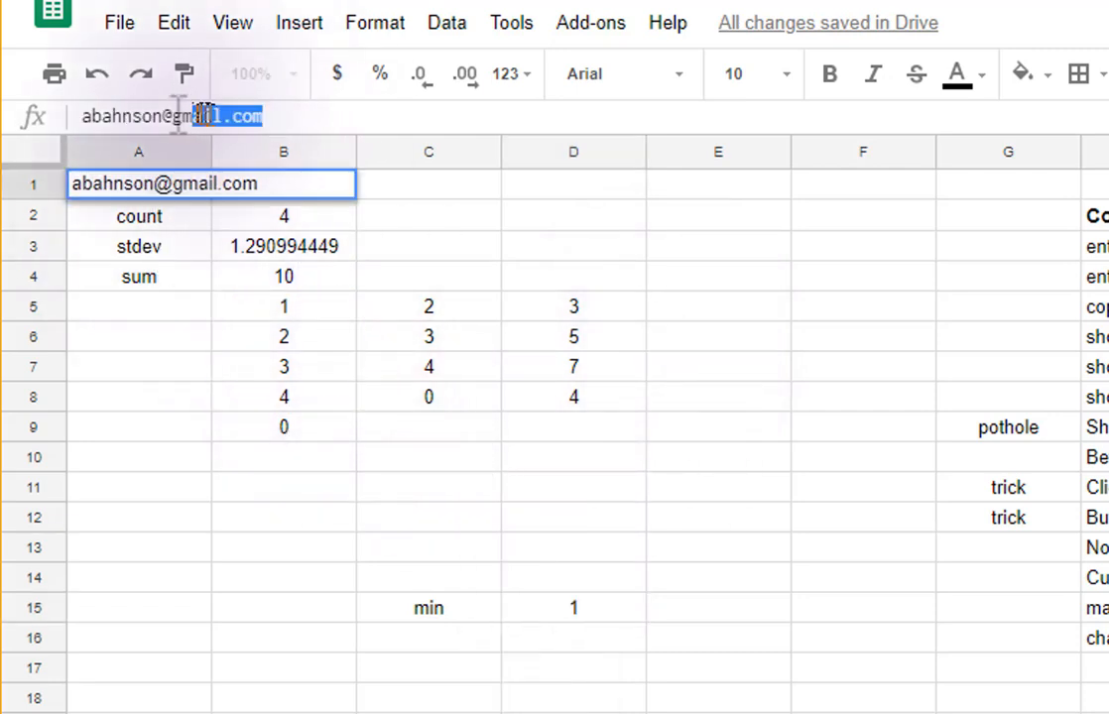
key("ctrl+c")
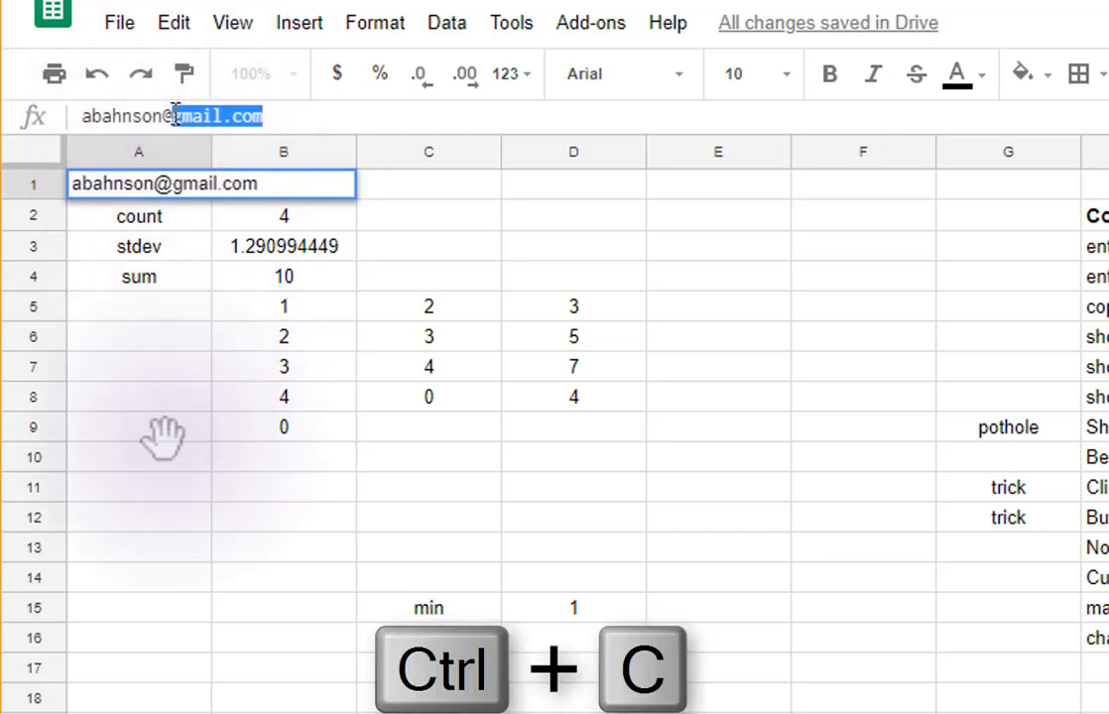
left_click(164, 437)
key("ctrl+v")
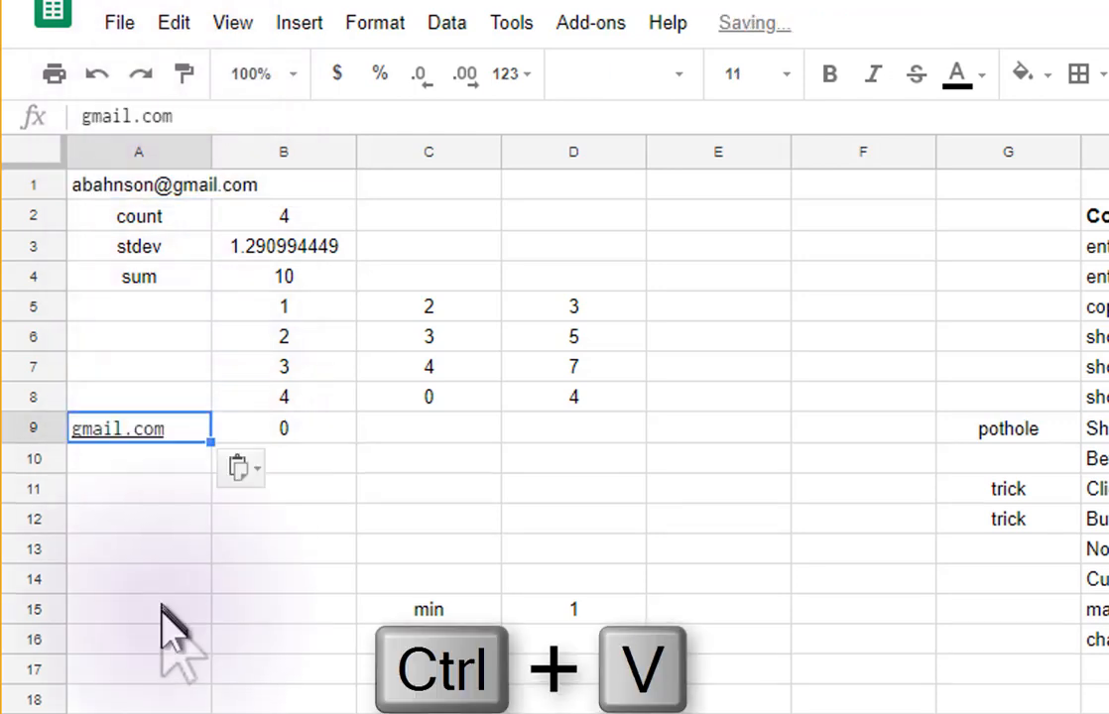
left_click(164, 611)
key("ctrl+v")
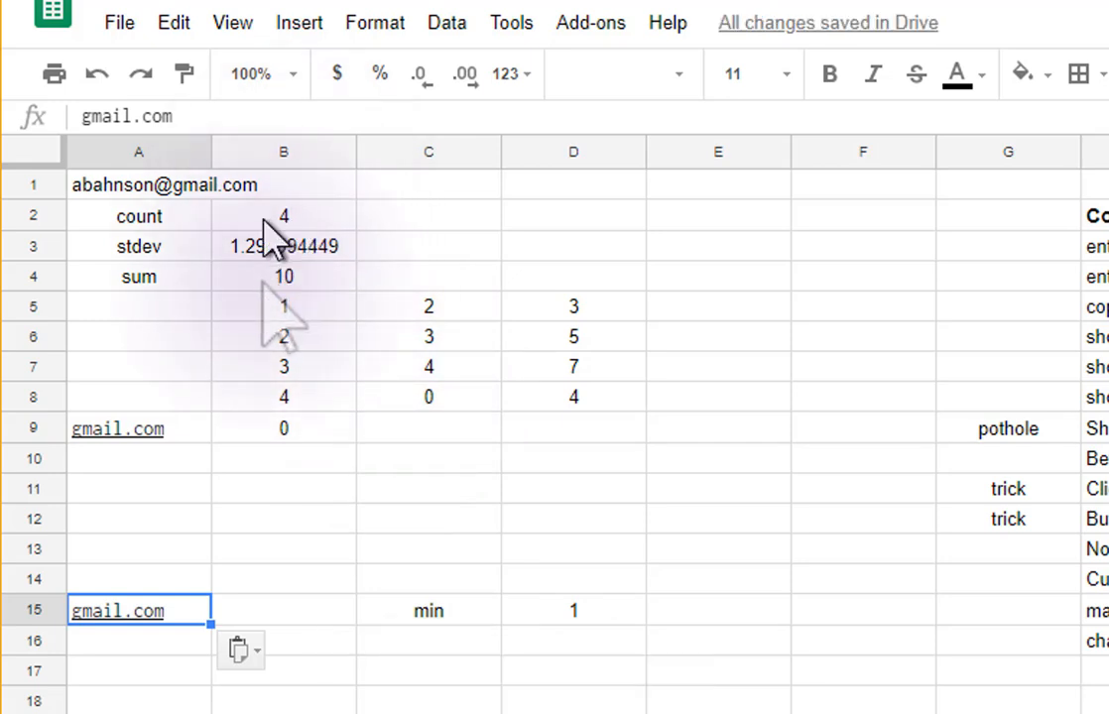
Step: Copy the count, stdev and sum formulas in B2:B4 across to columns C and D
left_click_drag(278, 218, 263, 283)
key("ctrl+c")
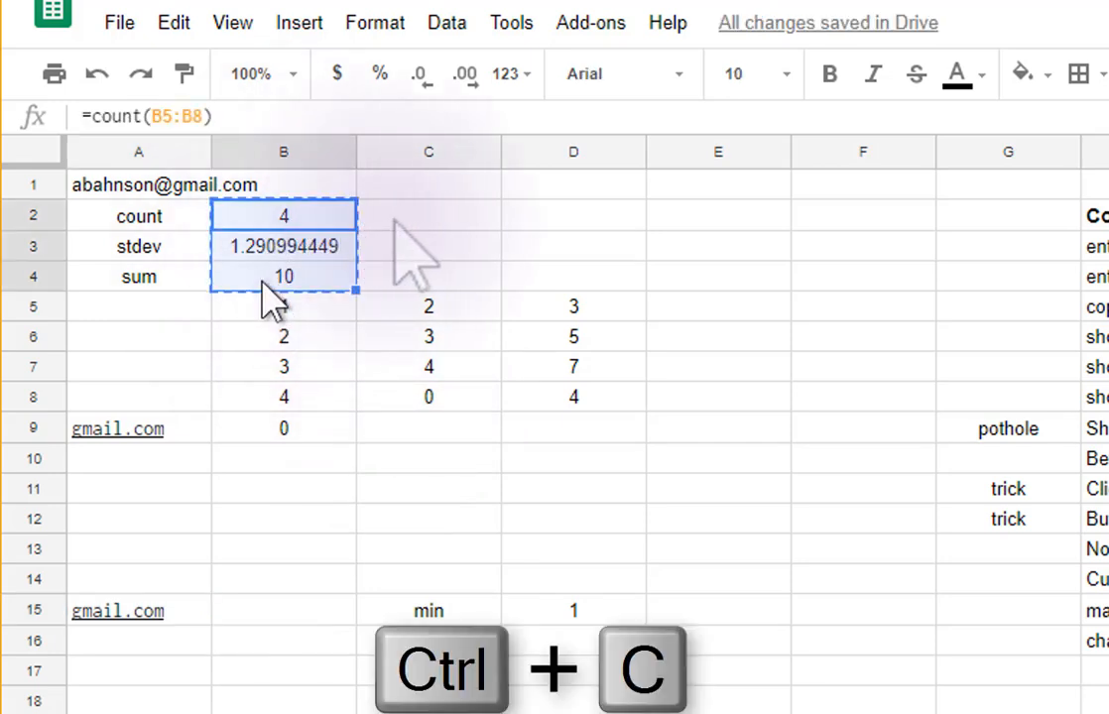
left_click(395, 223)
key("shift+Right")
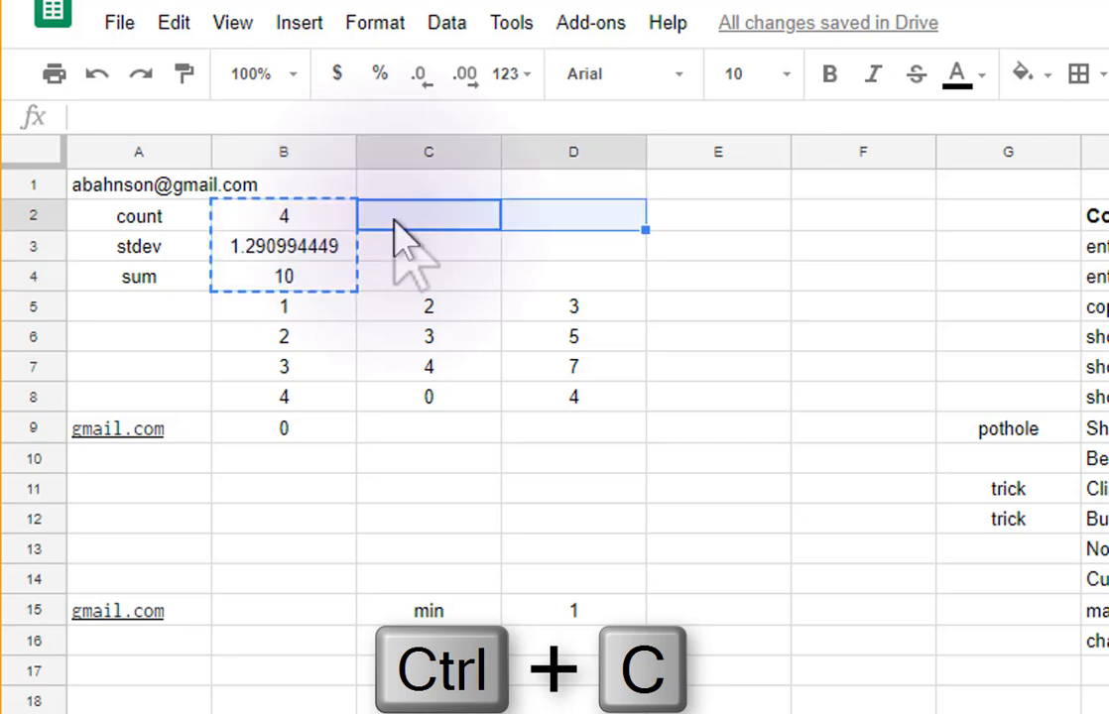
key("ctrl+v")
Step: Inspect the pasted formulas in C3 and C4, and show the cell reference of the formula in C6 in edit mode
key("Down")
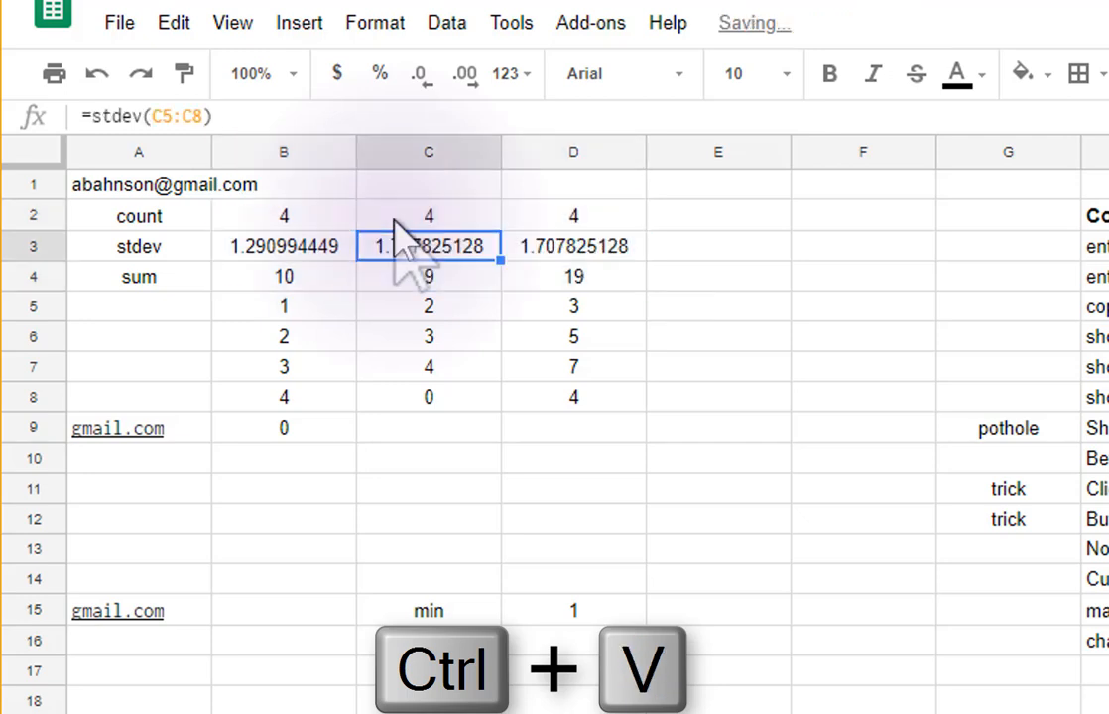
key("Down")
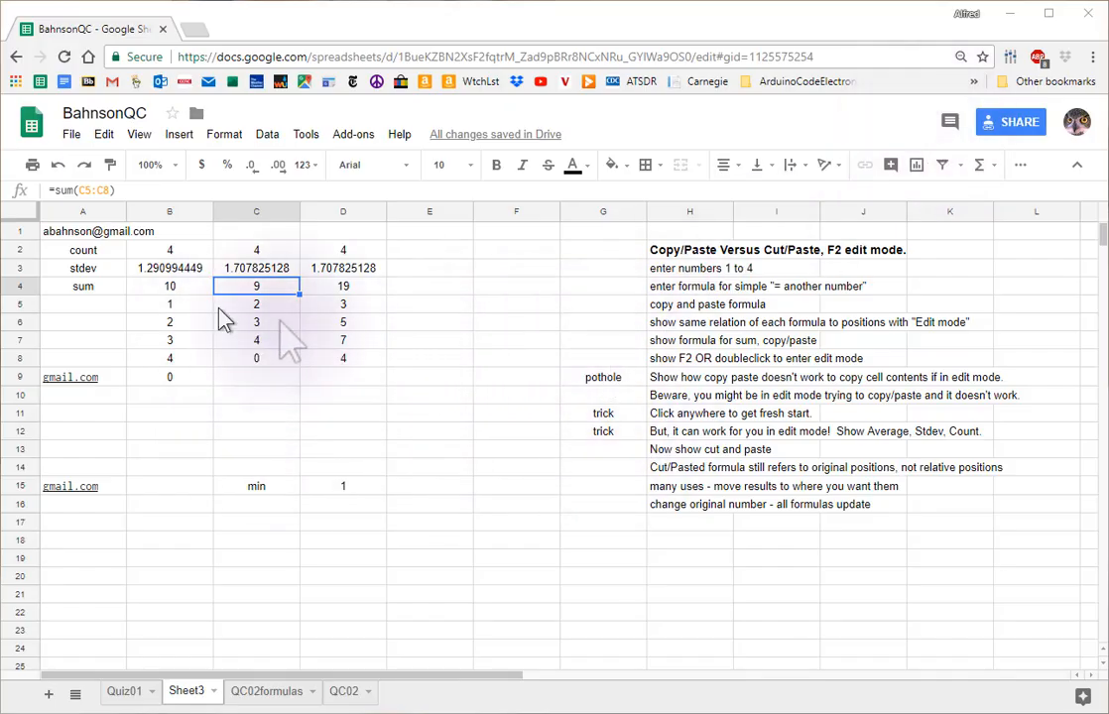
left_click(260, 304)
left_click(260, 288)
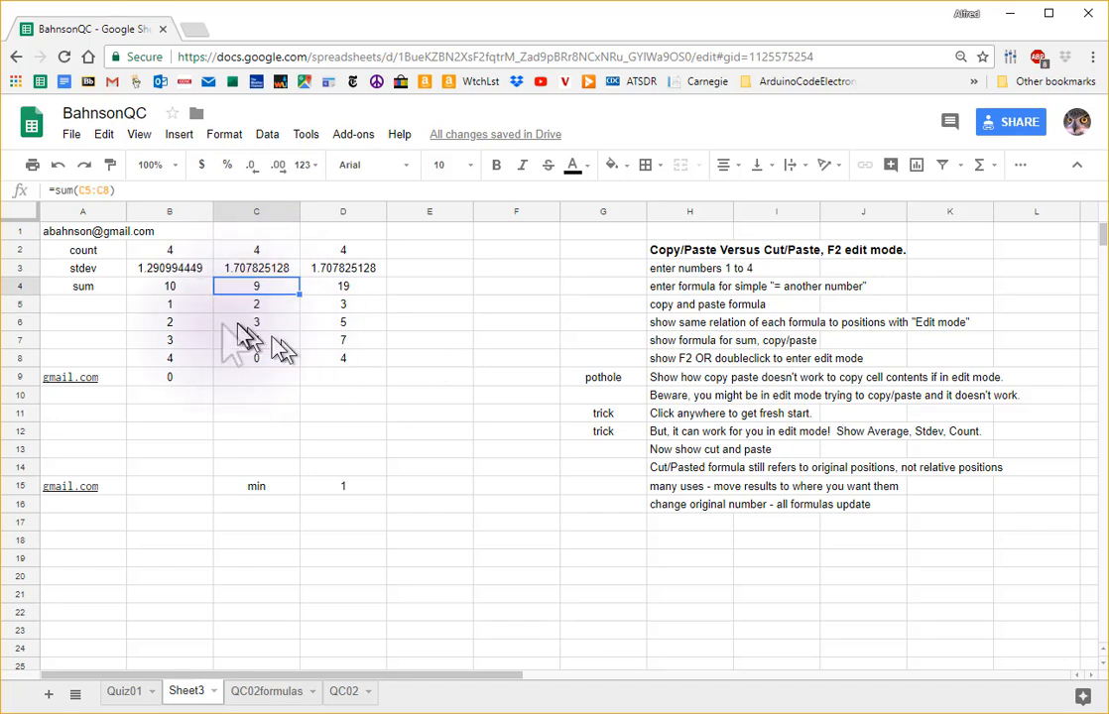
left_click(240, 322)
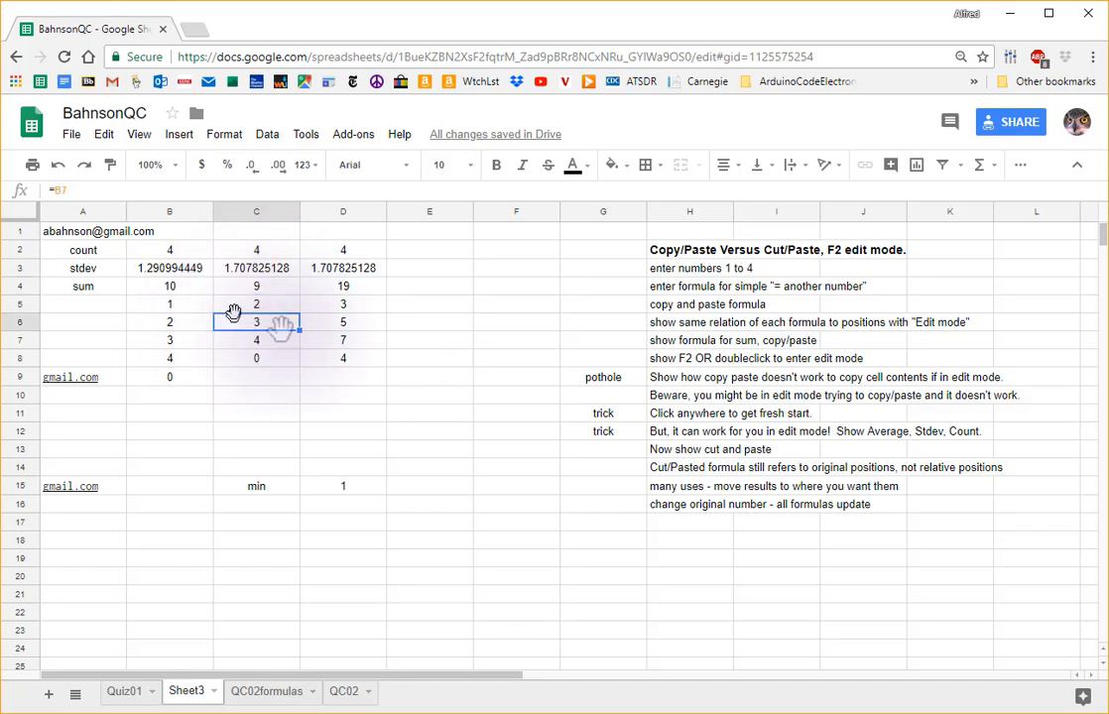
key("F2")
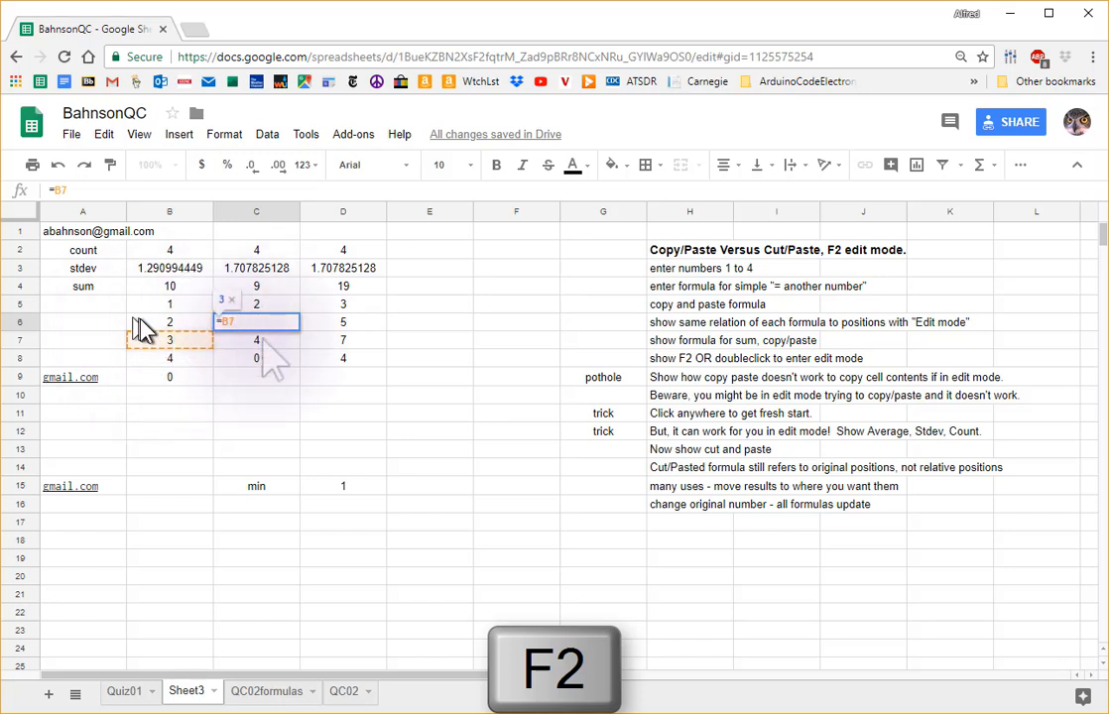
Step: Cut the formula in cell C6, paste it into E12, and show its reference in edit mode
left_click(514, 459)
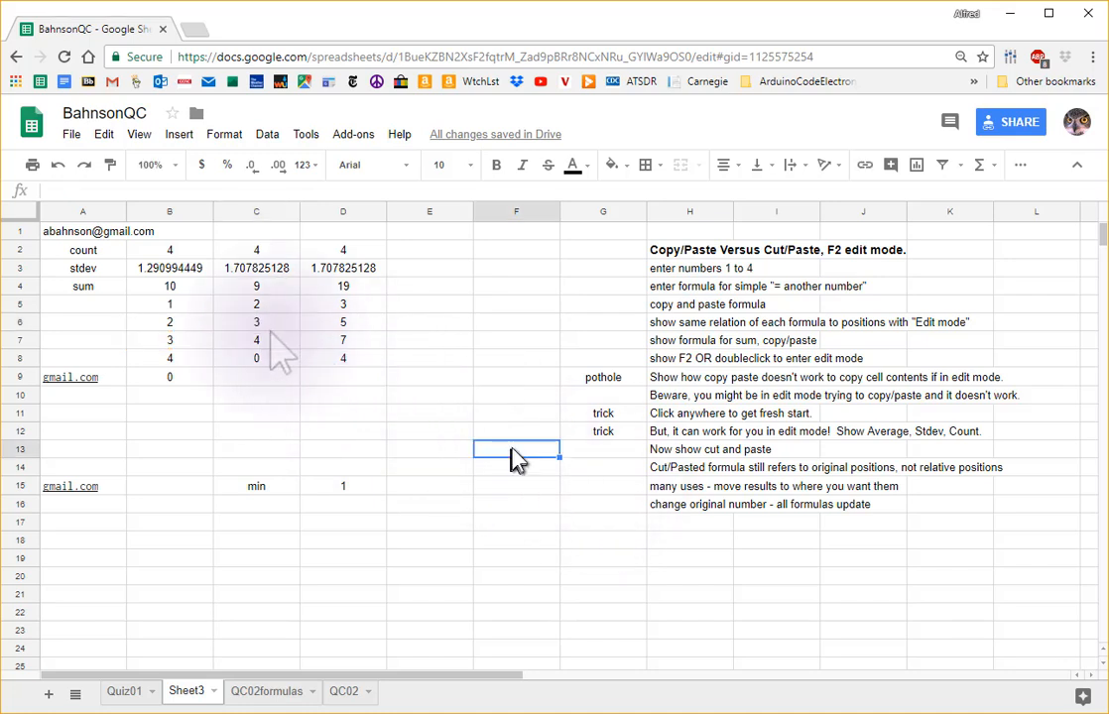
left_click(272, 328)
key("ctrl+x")
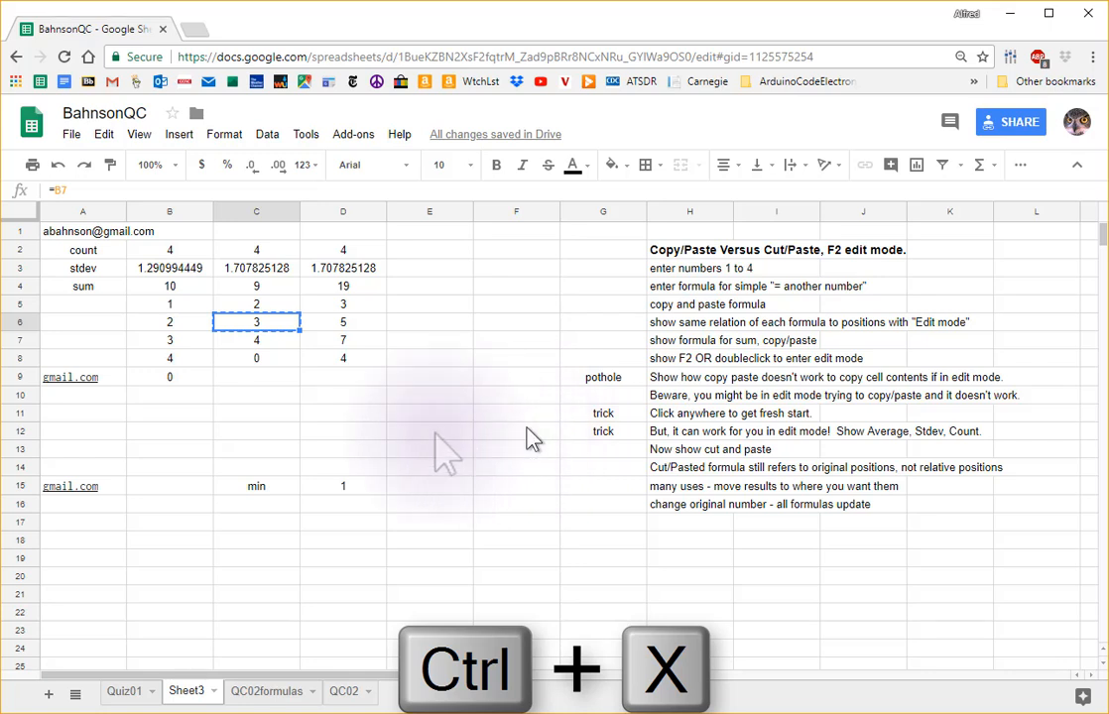
key("ctrl+v")
left_click(428, 433)
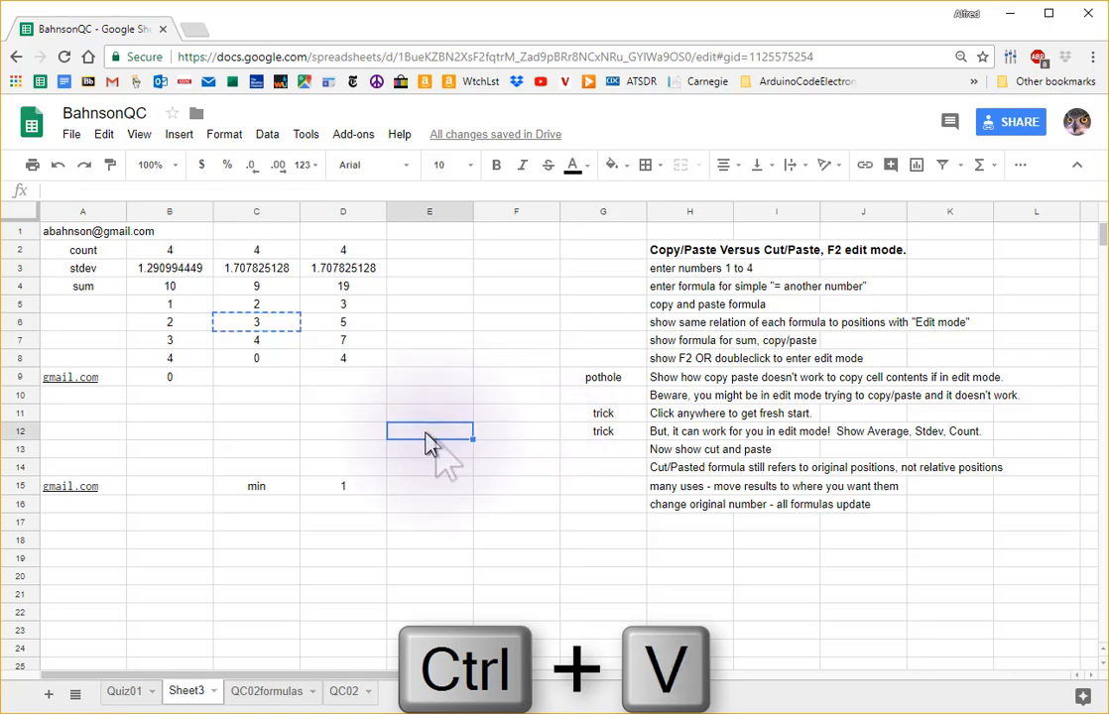
key("ctrl+v")
key("F2")
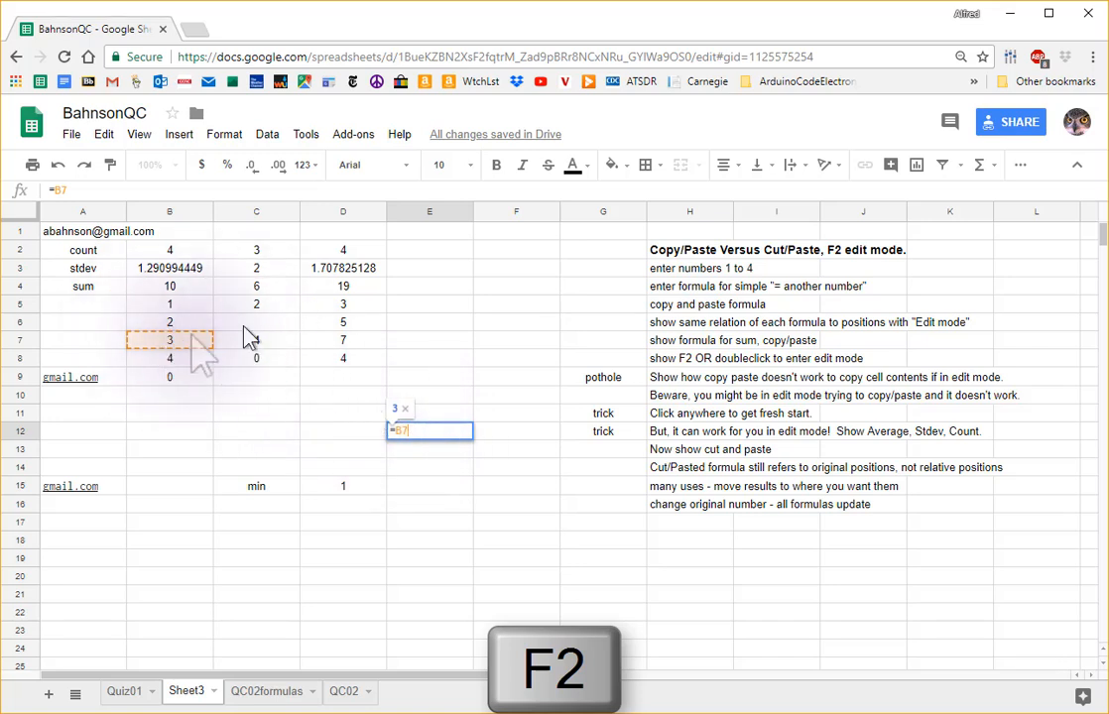
left_click(374, 470)
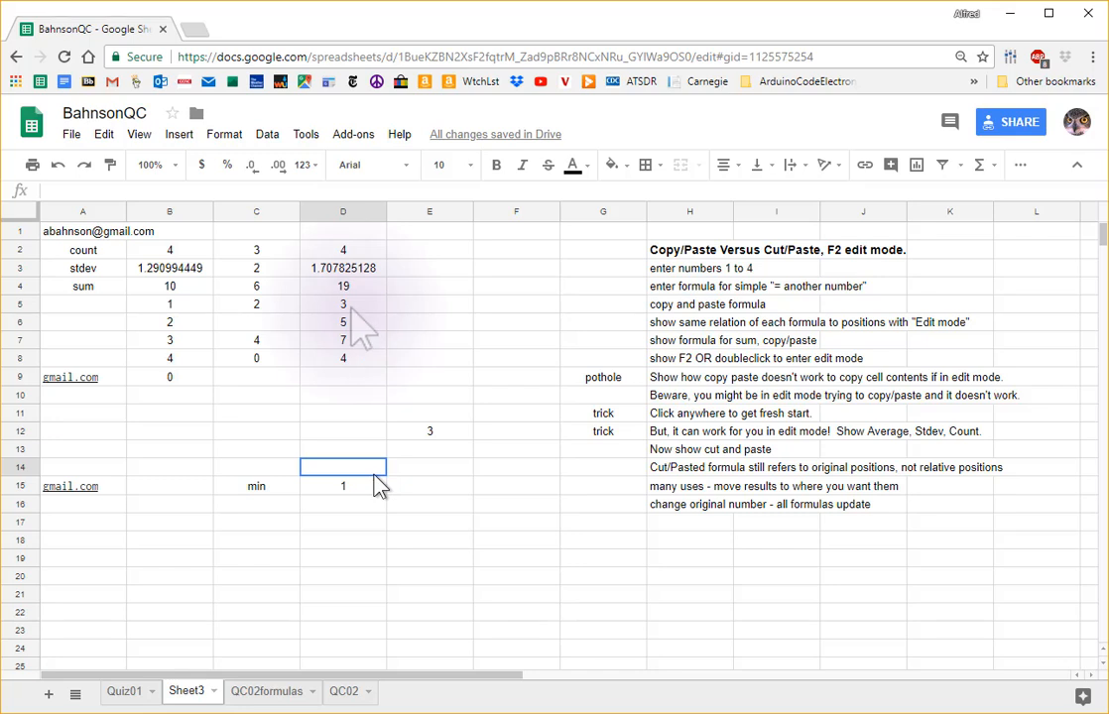
Step: Cut the addition formula in cell D5 and paste it into C11
left_click(349, 306)
key("ctrl+x")
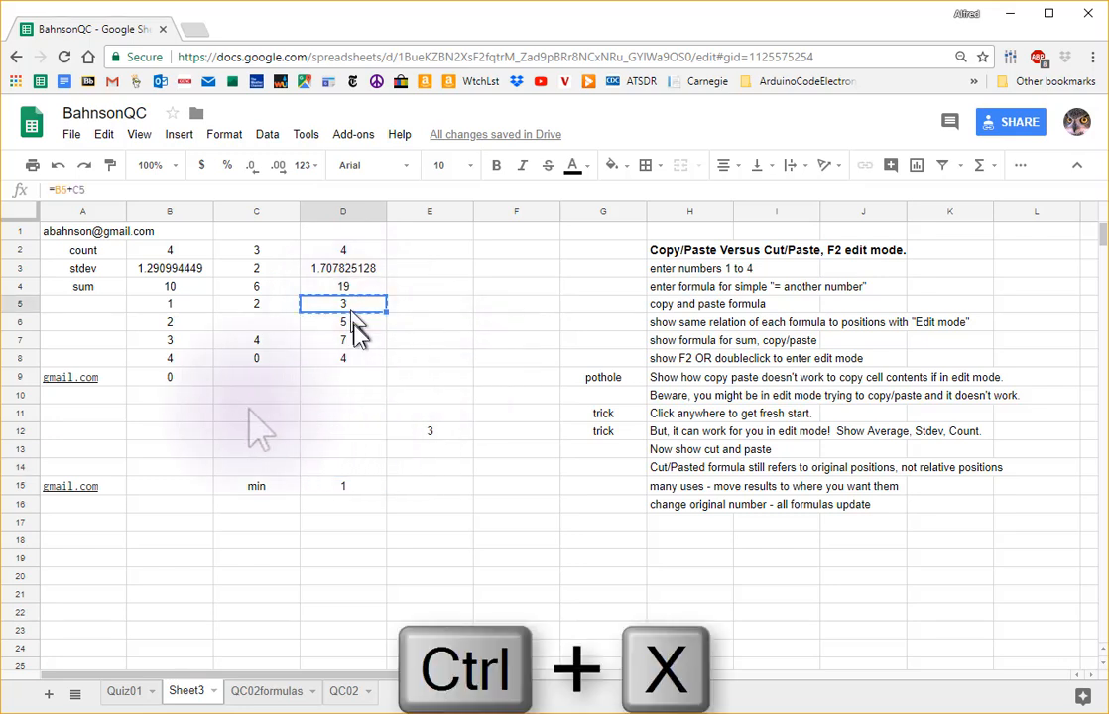
left_click(253, 417)
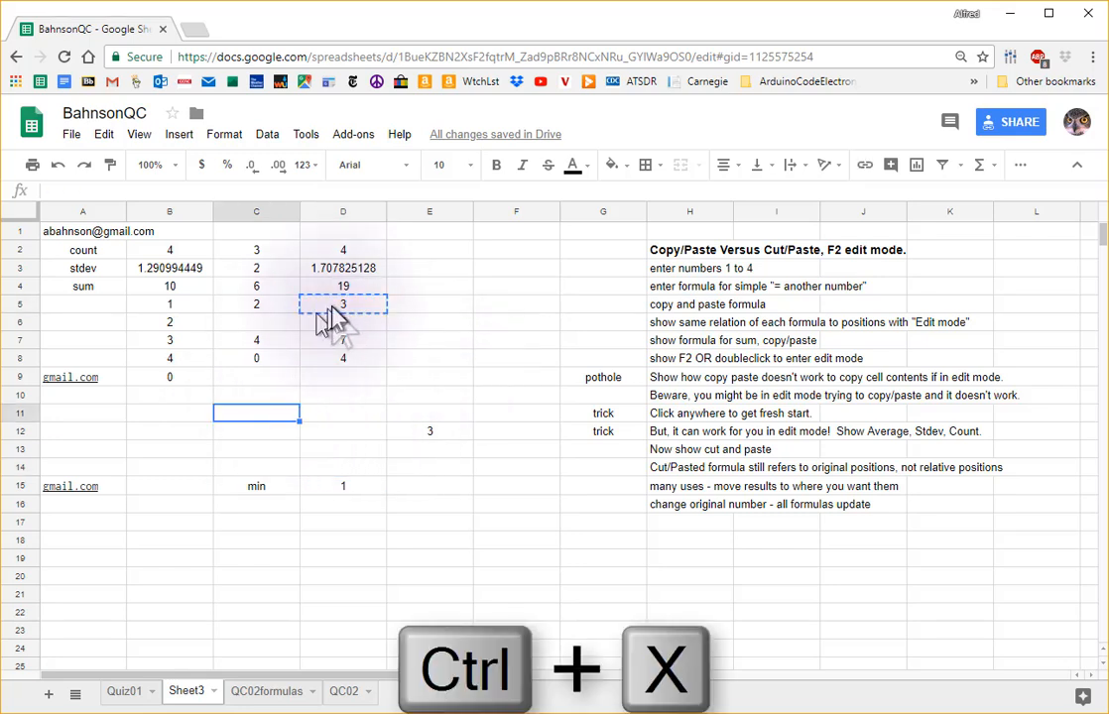
left_click(337, 313)
key("ctrl+x")
left_click(266, 417)
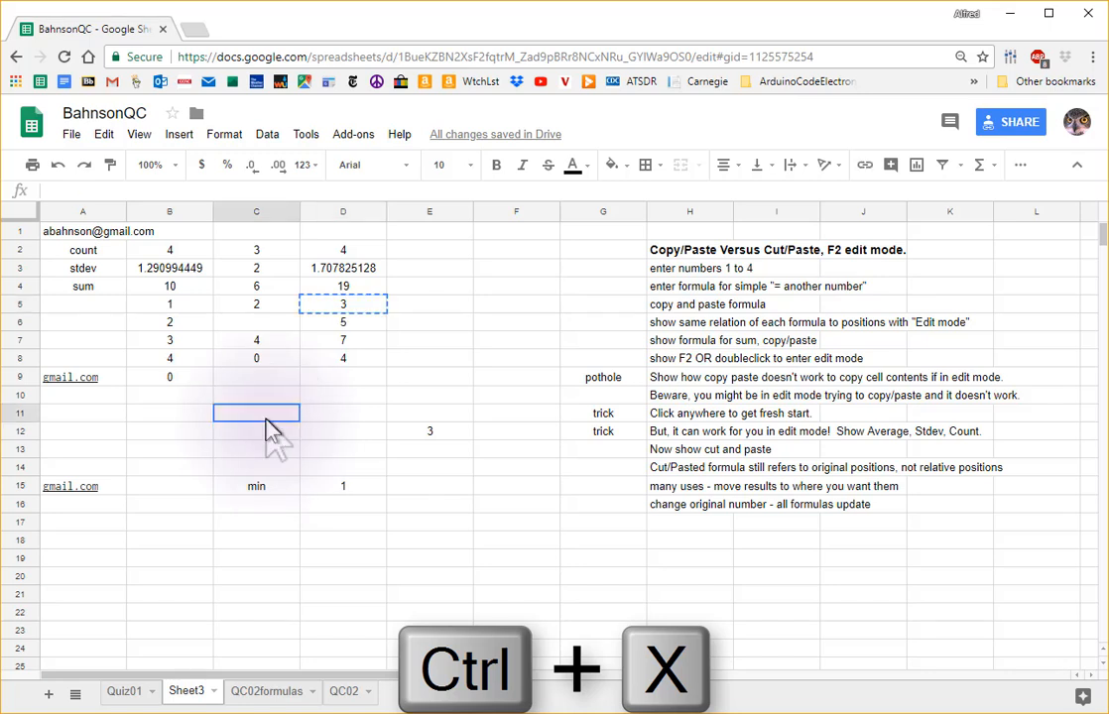
key("ctrl+v")
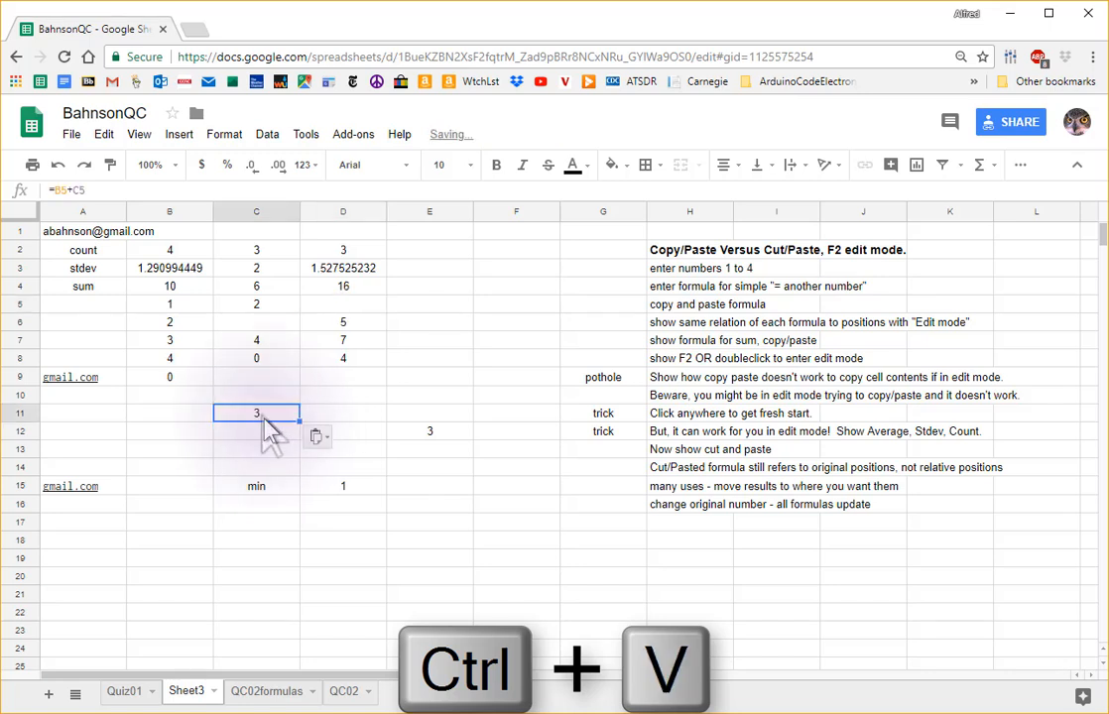
Step: Inspect the cell references of the formulas in C11 and D6 in edit mode
double_click(260, 415)
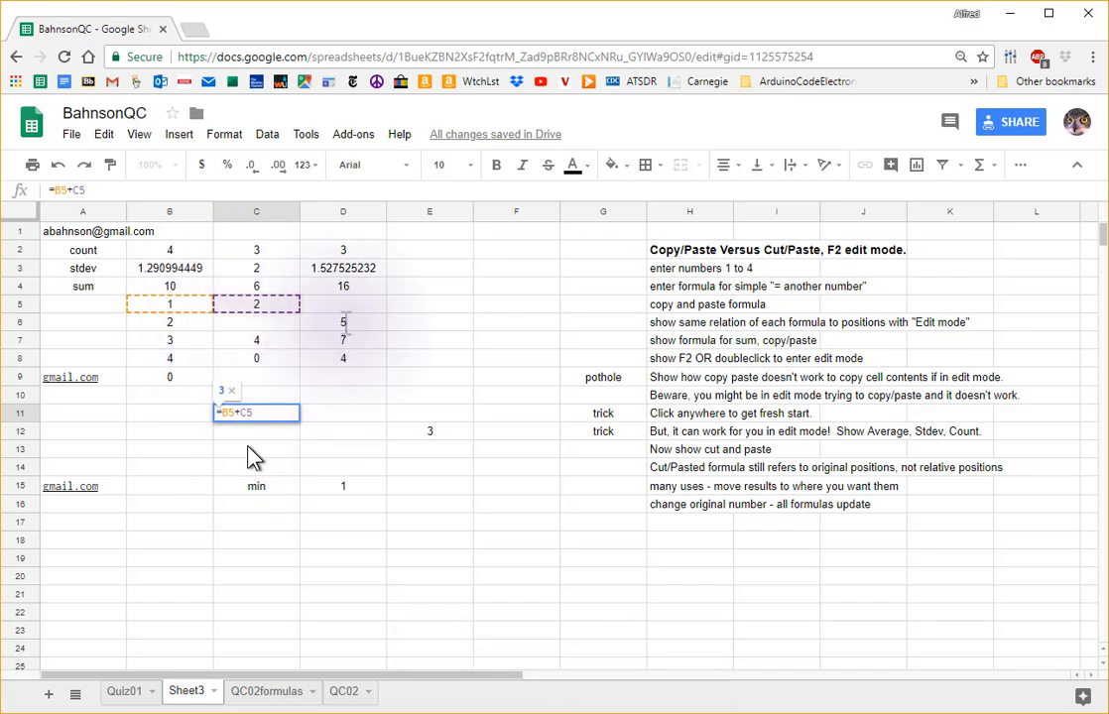
left_click(253, 456)
double_click(344, 323)
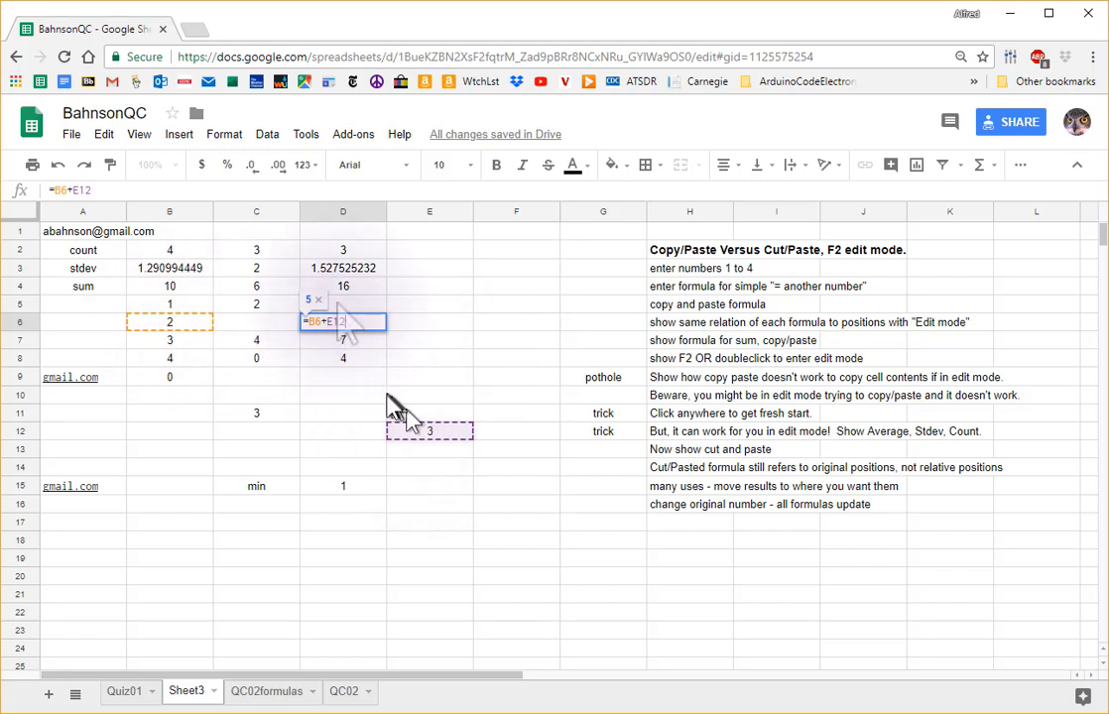
left_click(422, 359)
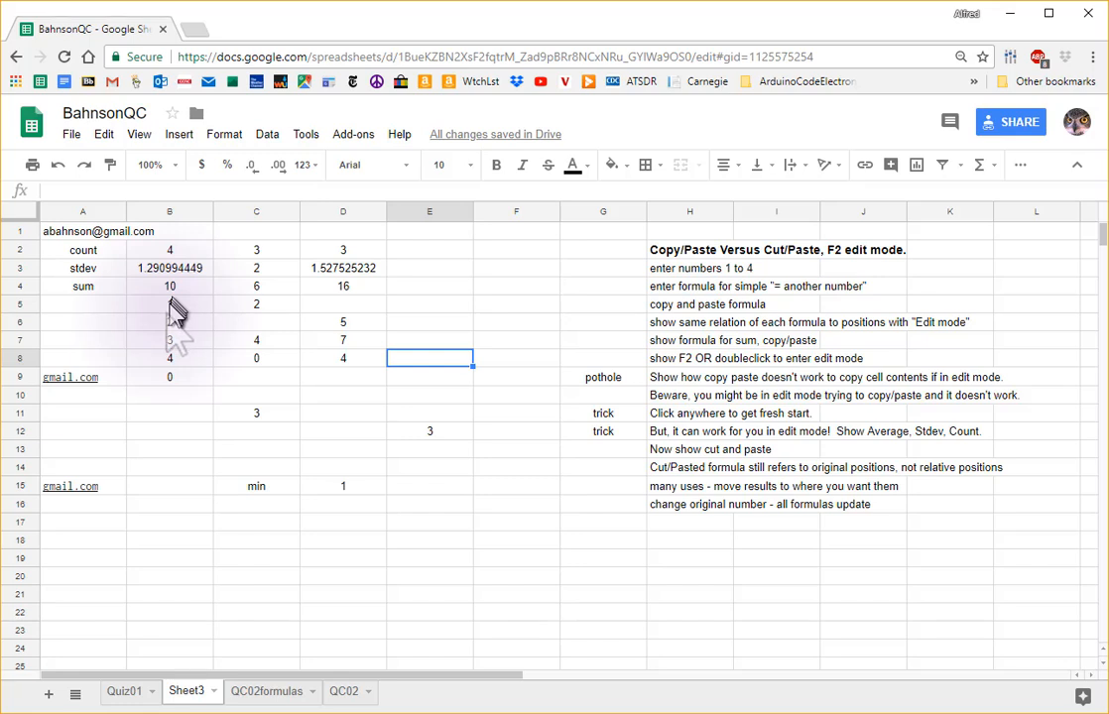
Step: Move the number 1 from cell B5 to B13 by cutting and pasting it
left_click(169, 304)
key("ctrl+x")
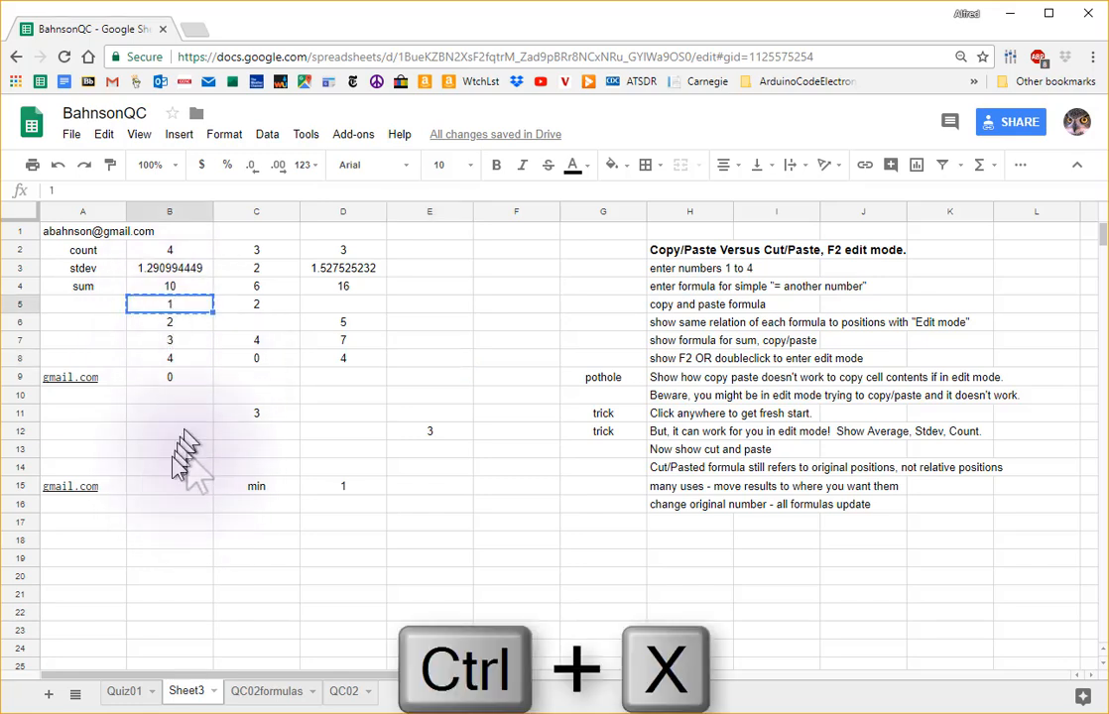
left_click(187, 452)
key("ctrl+v")
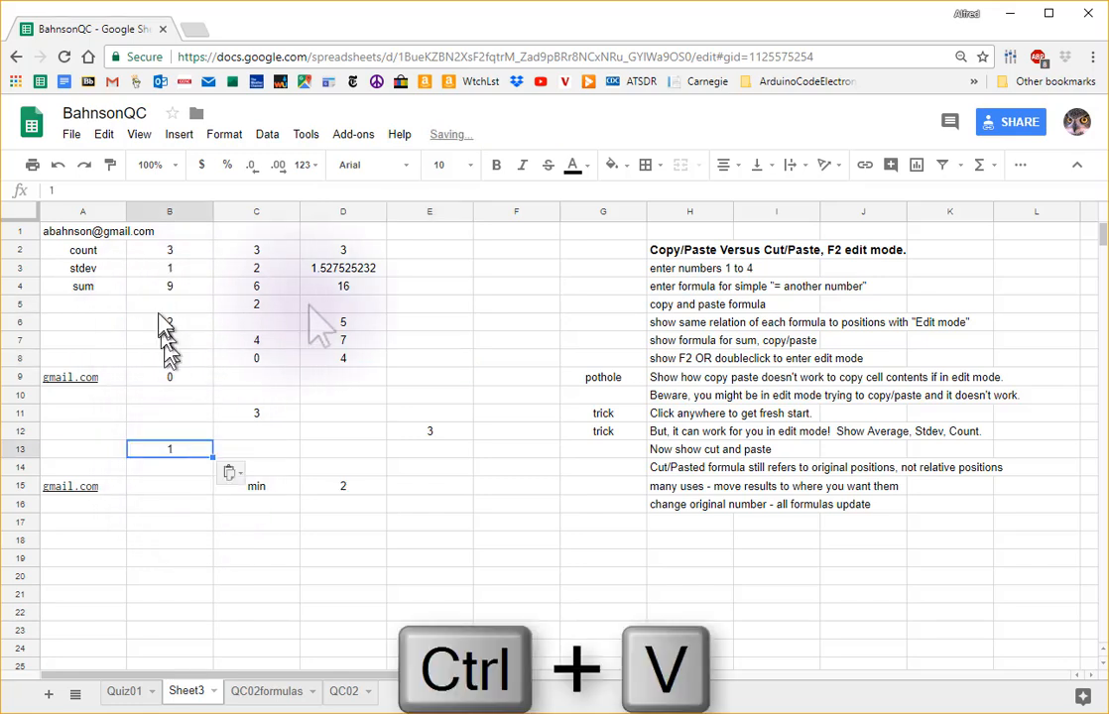
Step: Check which cells the formulas in E12 and D6 refer to by showing them in edit mode
left_click(332, 306)
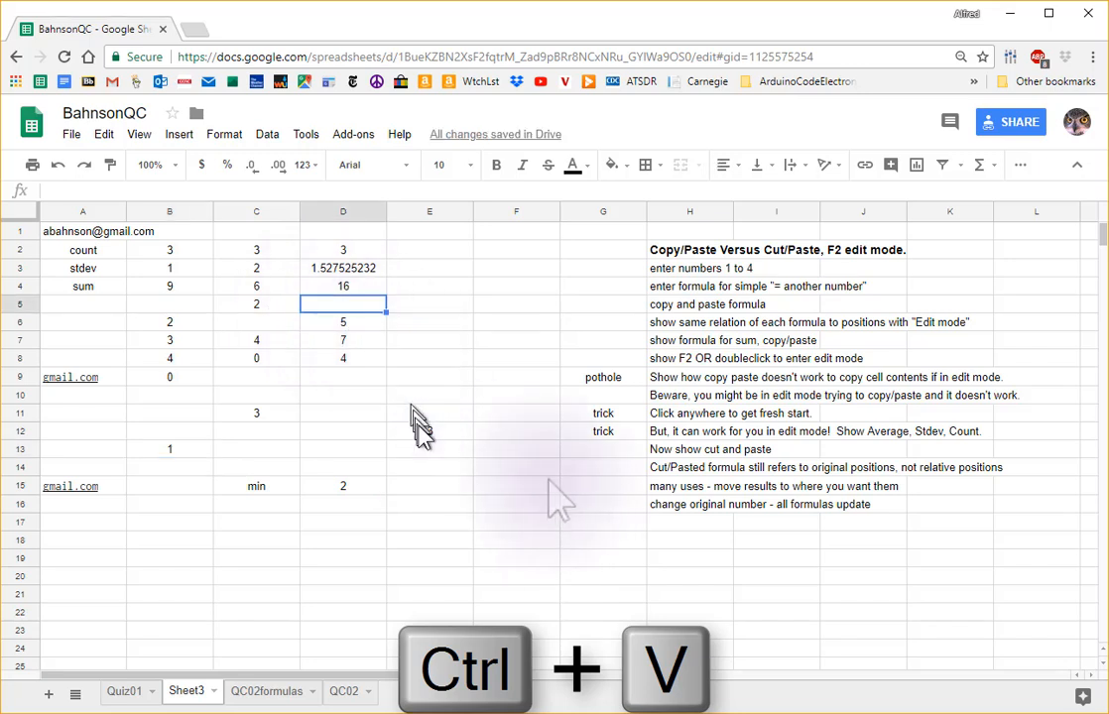
left_click(421, 428)
double_click(429, 430)
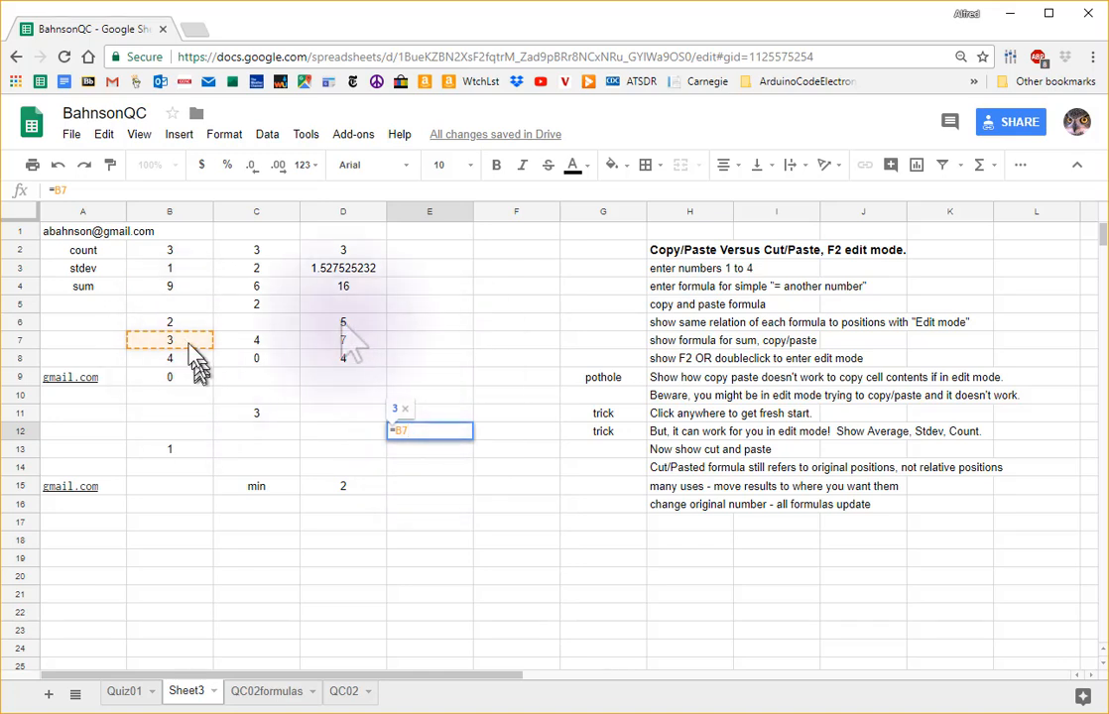
left_click(444, 365)
double_click(344, 325)
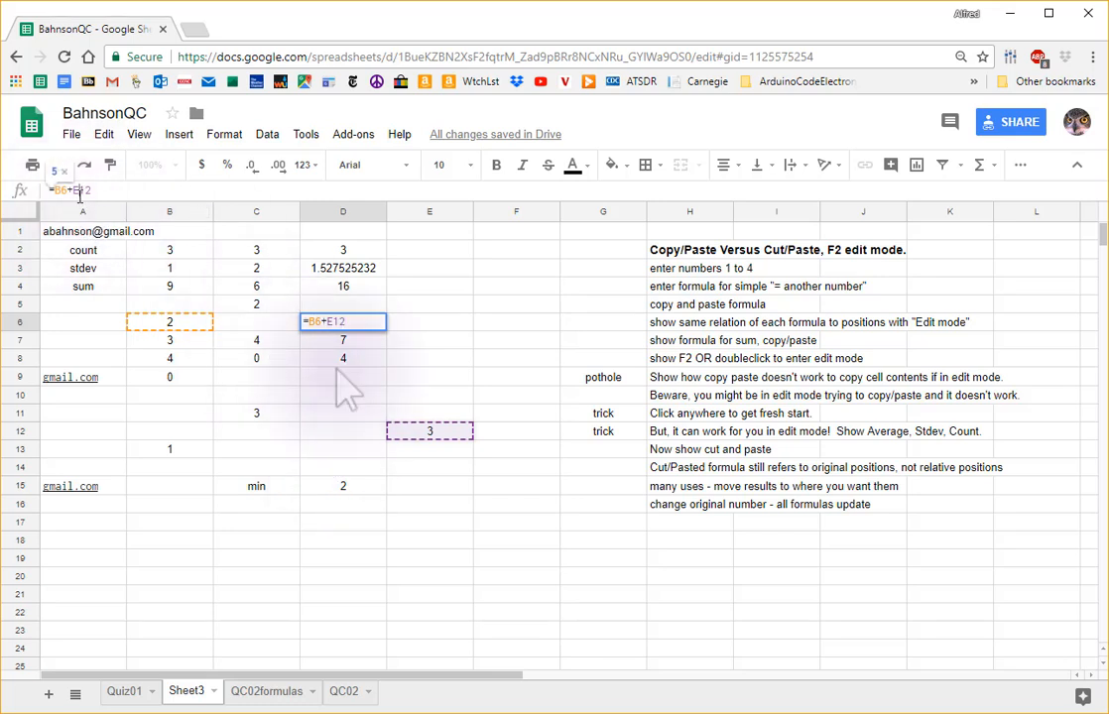
left_click(337, 453)
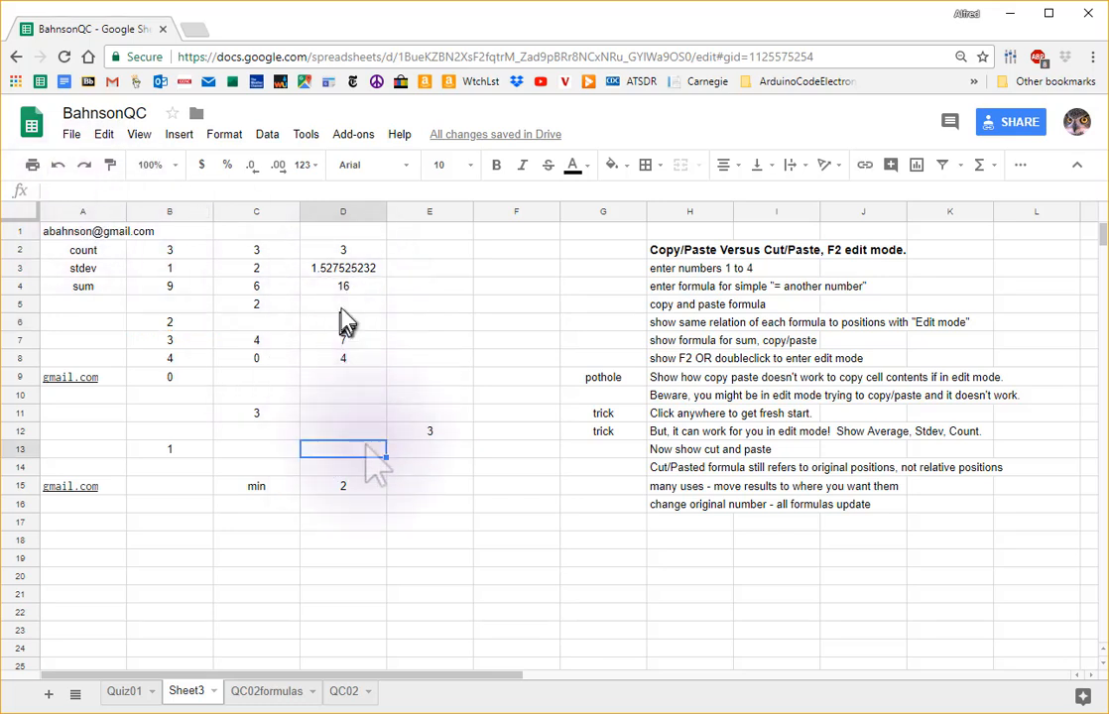
Step: Examine the references of the formula in C11 in edit mode and compare them with the original cells in row 5
left_click(343, 308)
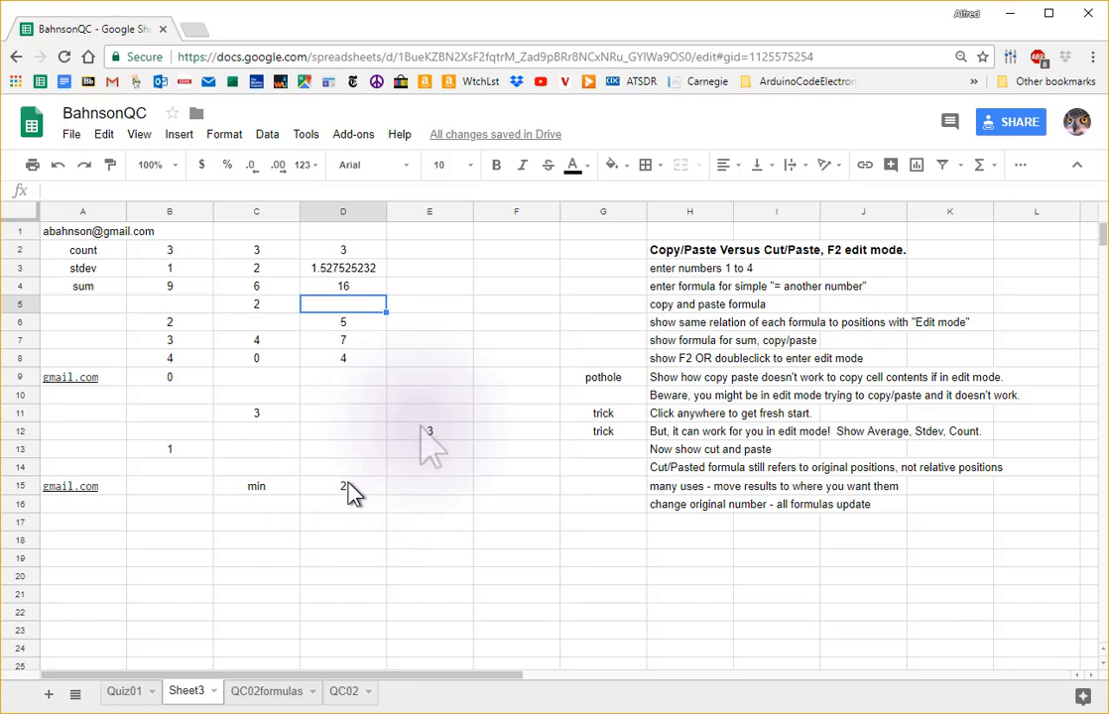
triple_click(242, 412)
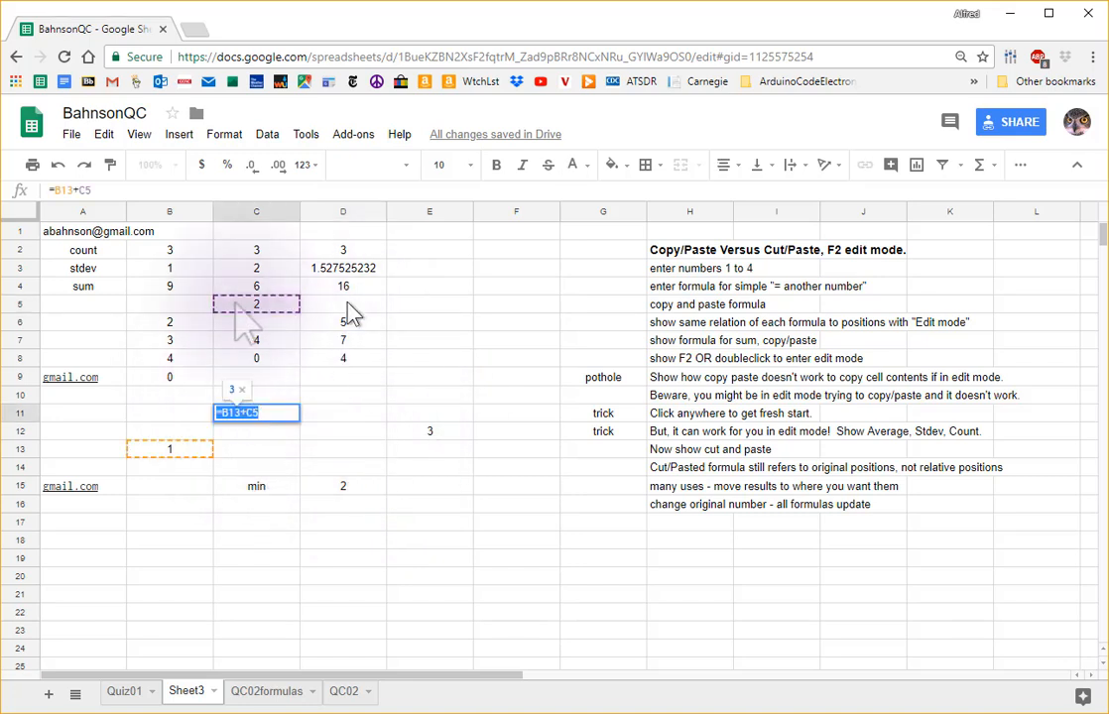
left_click(308, 304)
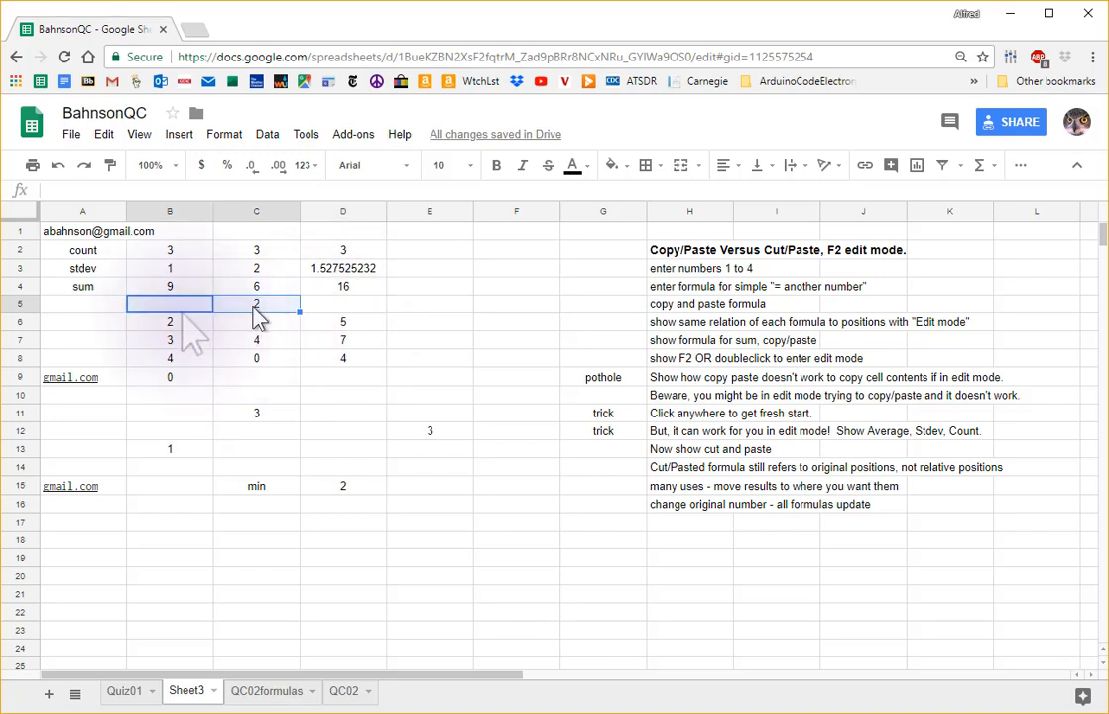
left_click(258, 416)
key("F2")
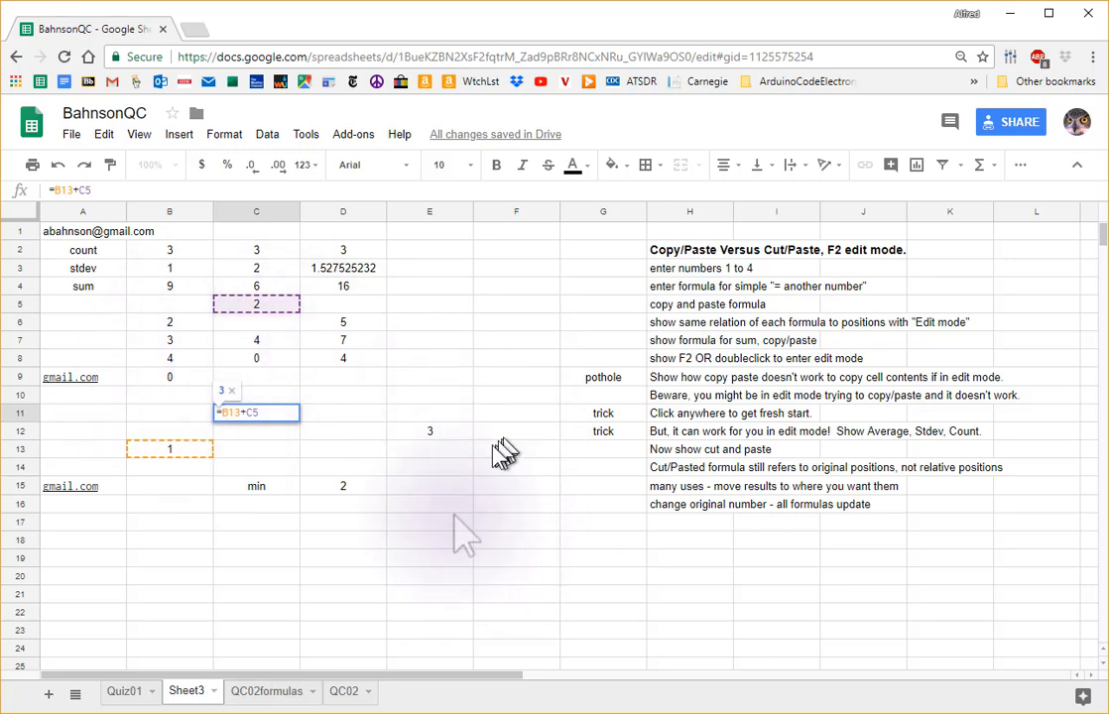
left_click(430, 304)
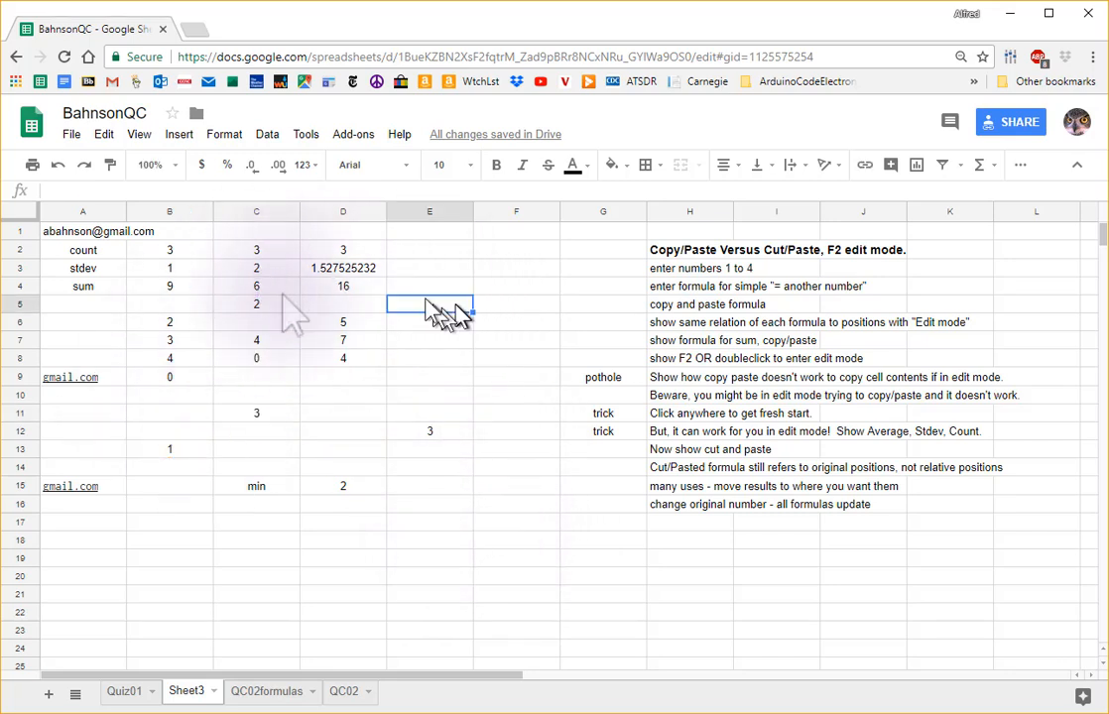
Step: Cut the stdev formula in cell C3, paste it into E18, and show its range in edit mode
key("ctrl+x")
left_click(257, 268)
key("ctrl+x")
left_click(400, 536)
key("ctrl+v")
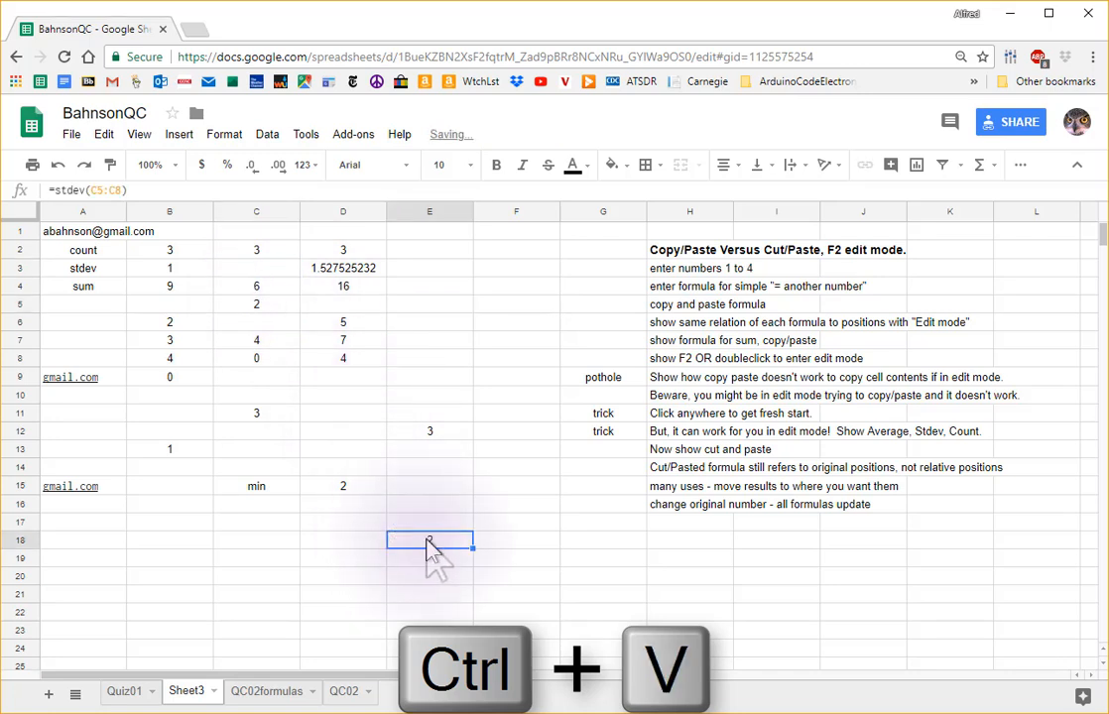
double_click(428, 539)
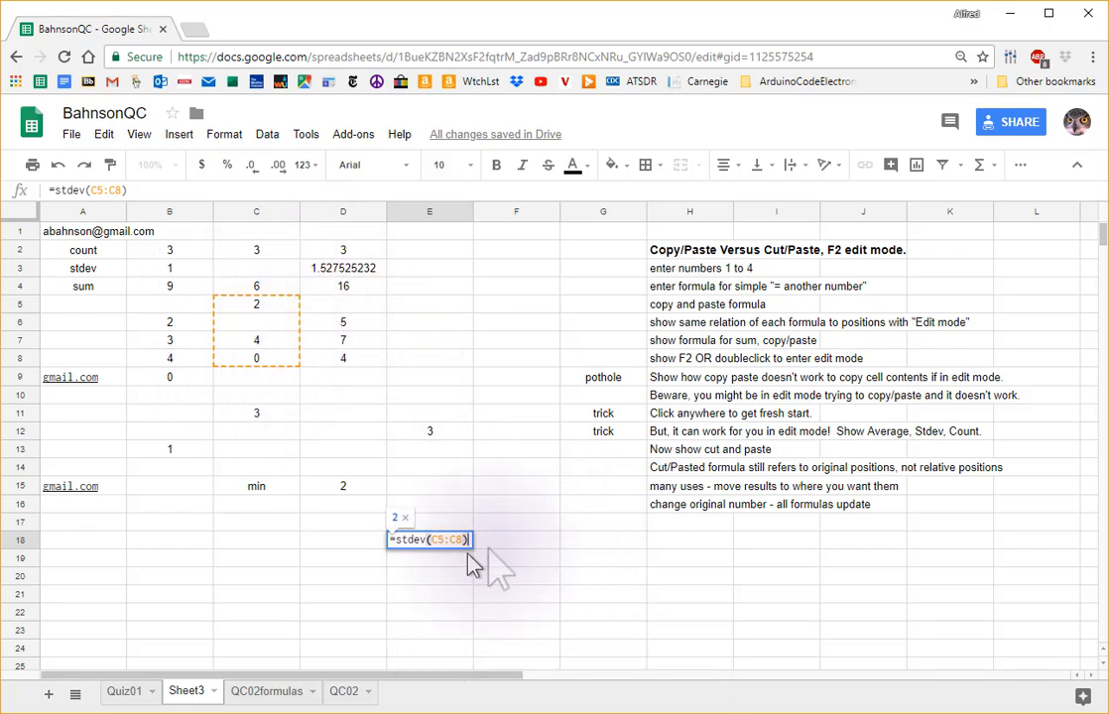
key("Return")
key("Up")
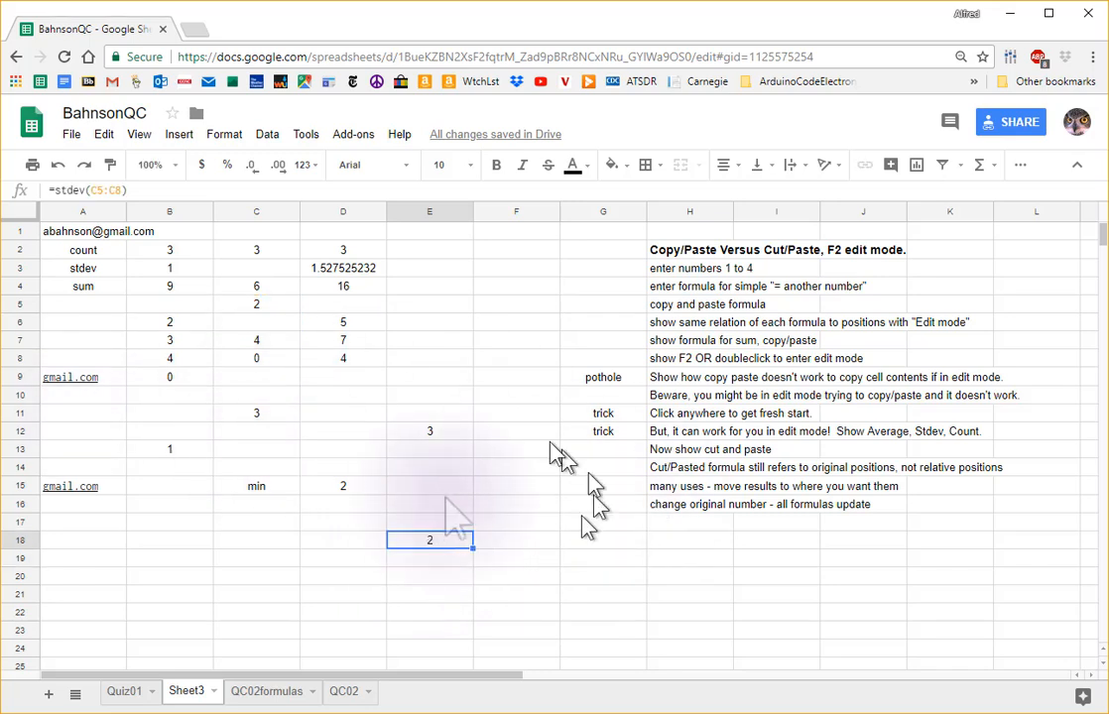